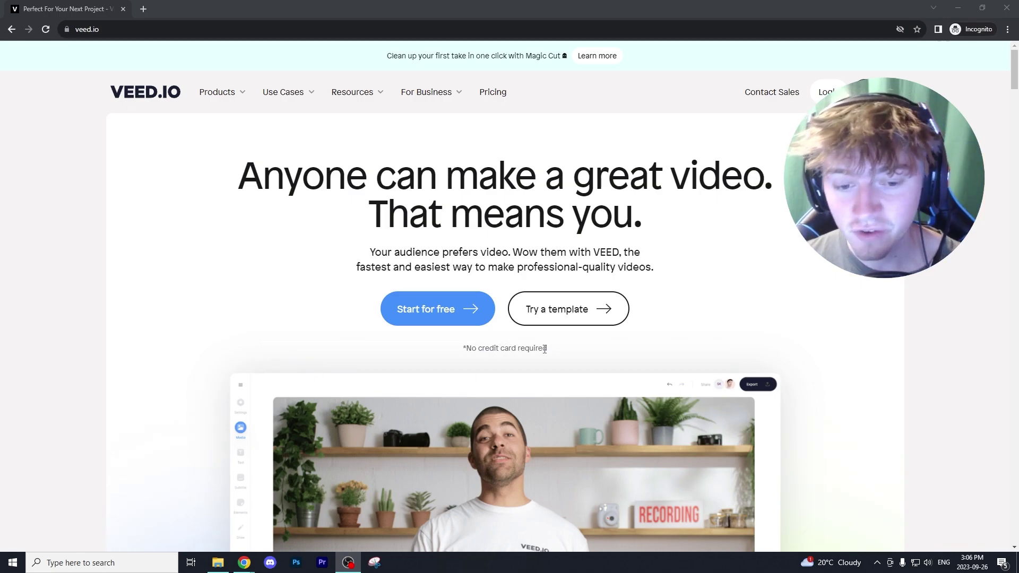
Close the incognito window and preview the finished pizza comparison project at several points along its timeline.
left_click(1014, 4)
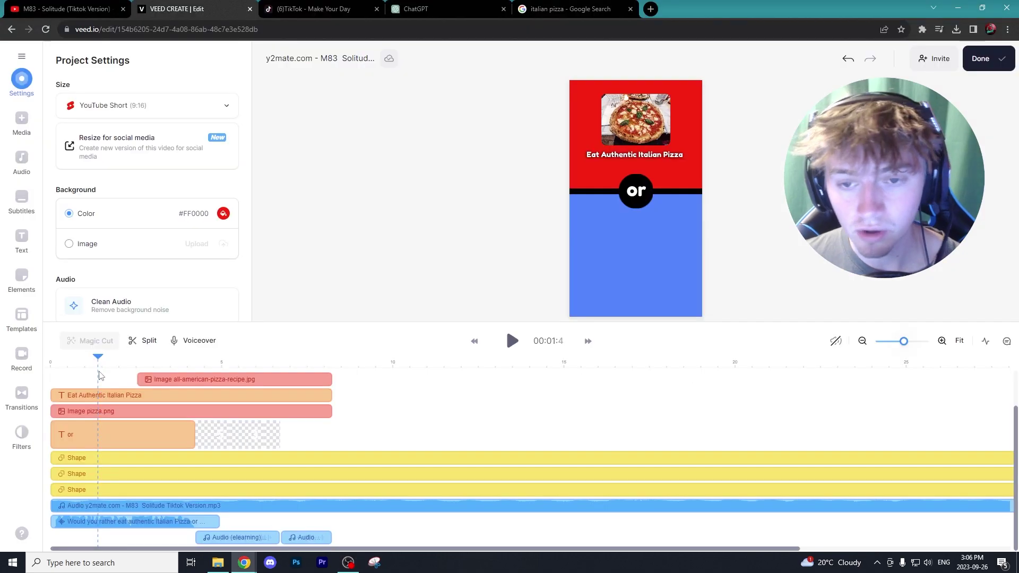
left_click_drag(98, 357, 290, 356)
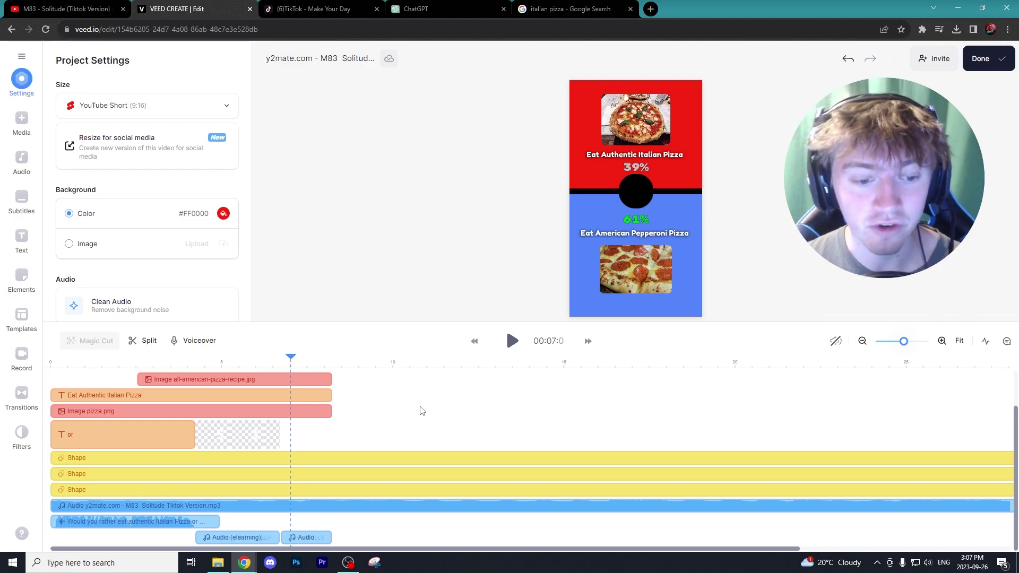
left_click(150, 362)
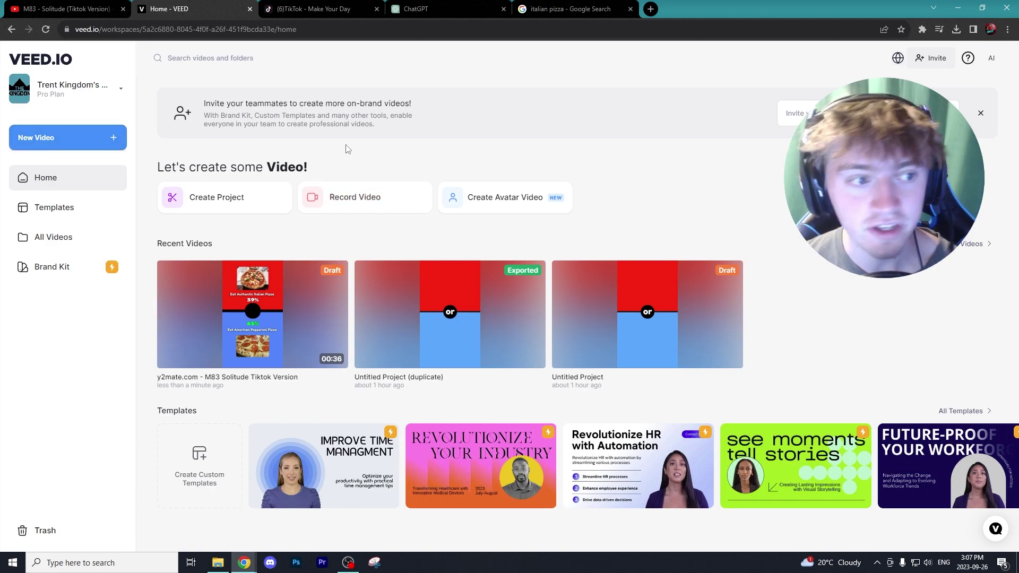
Create a new video project with a blank canvas.
left_click(62, 142)
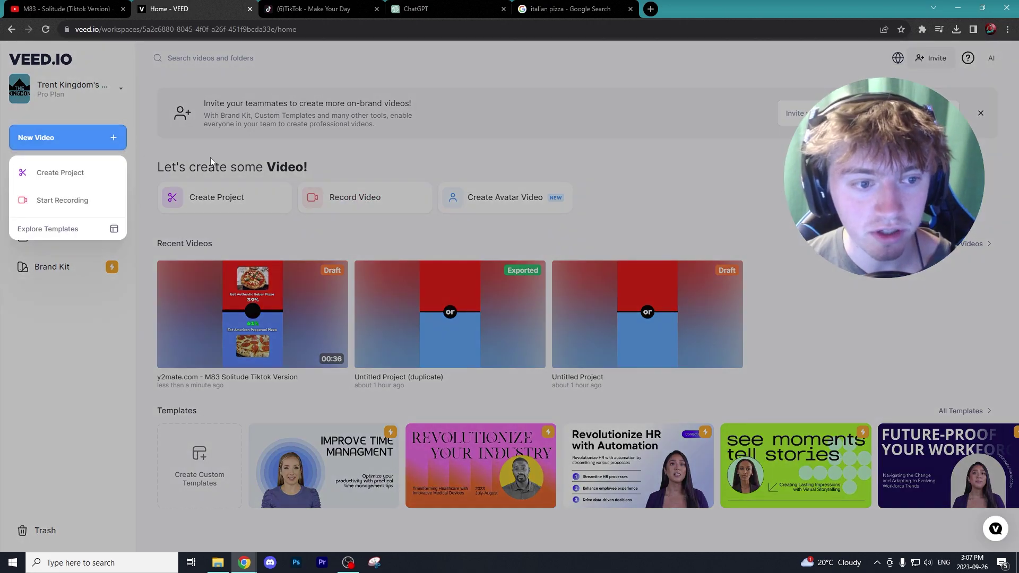
left_click(73, 174)
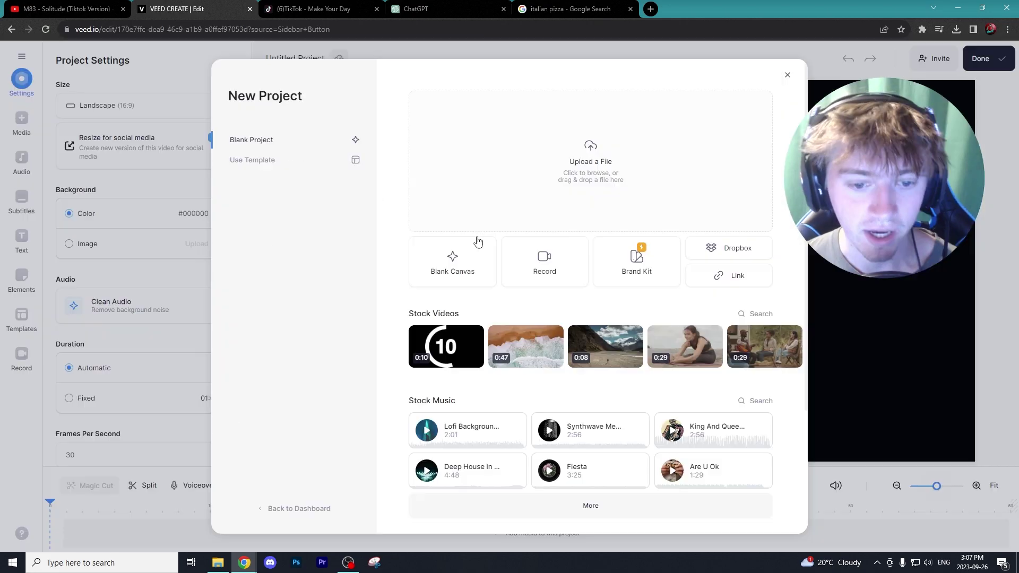
left_click(465, 272)
Set the project size to YouTube Short (9:16).
left_click(23, 85)
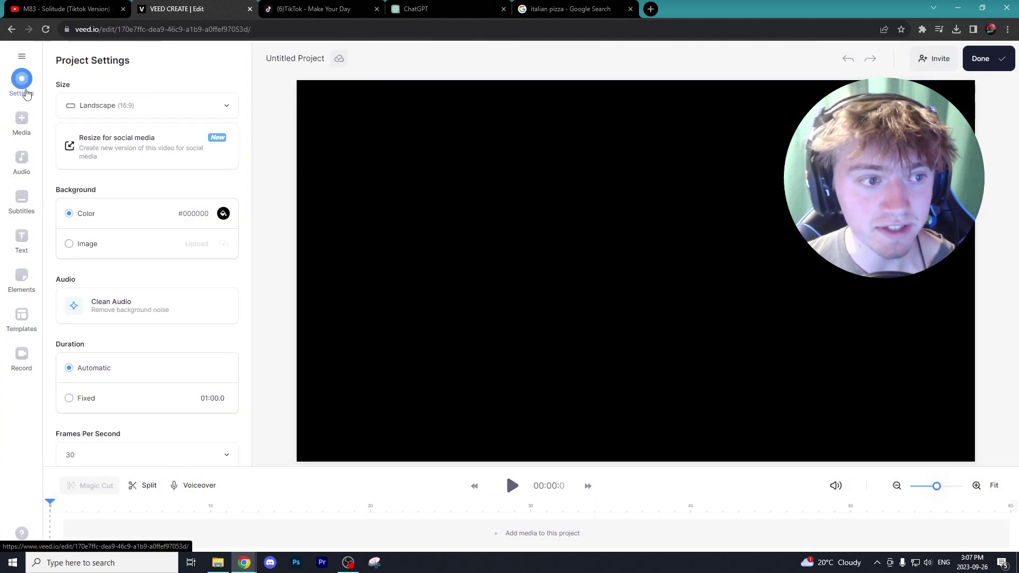
left_click(112, 112)
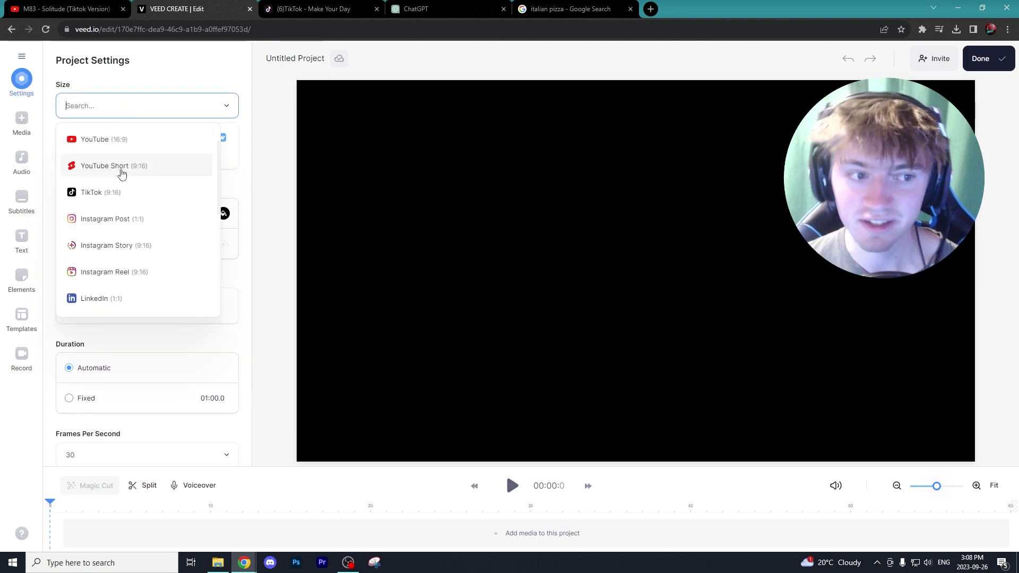
left_click(119, 172)
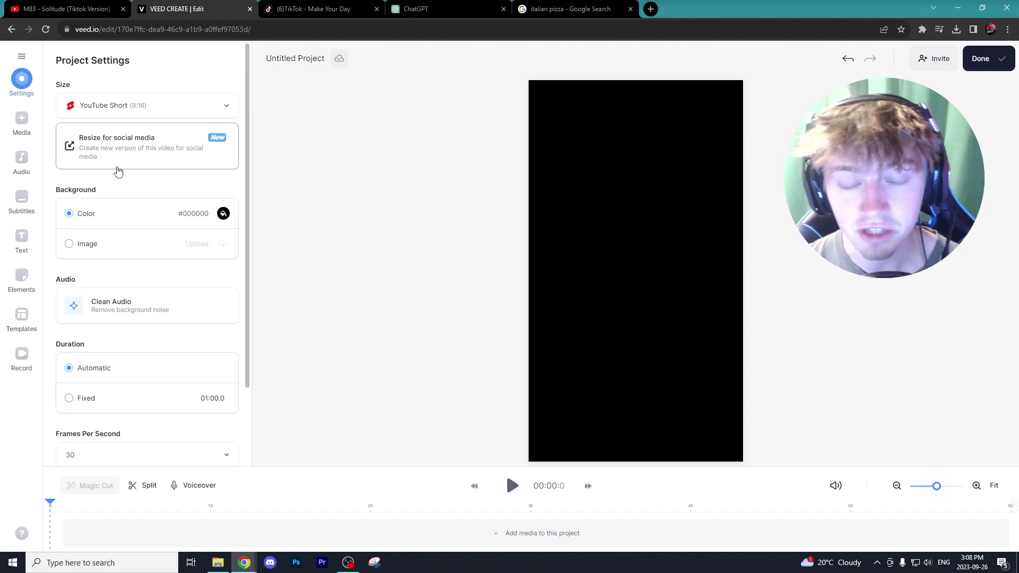
left_click(137, 109)
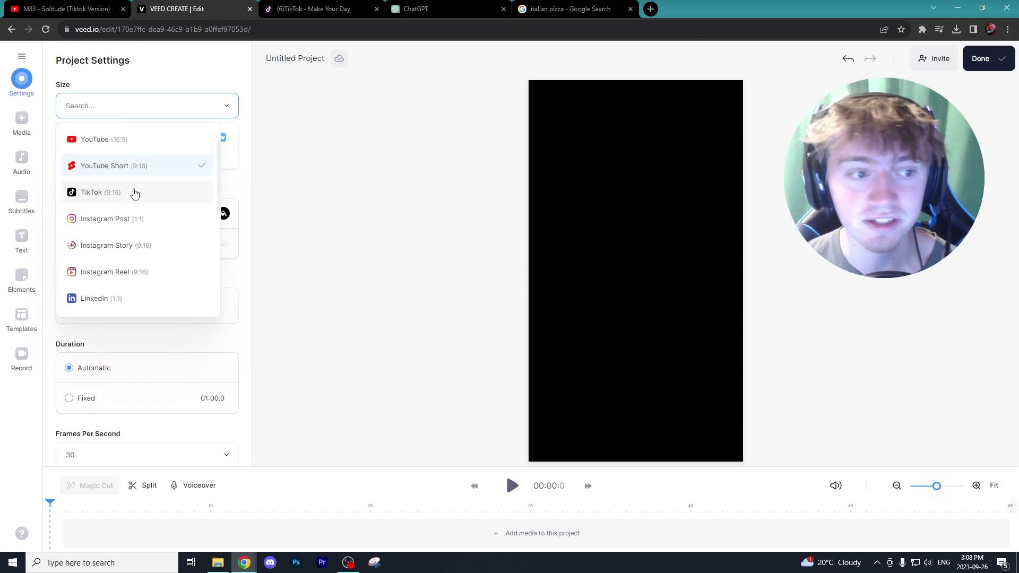
left_click(175, 81)
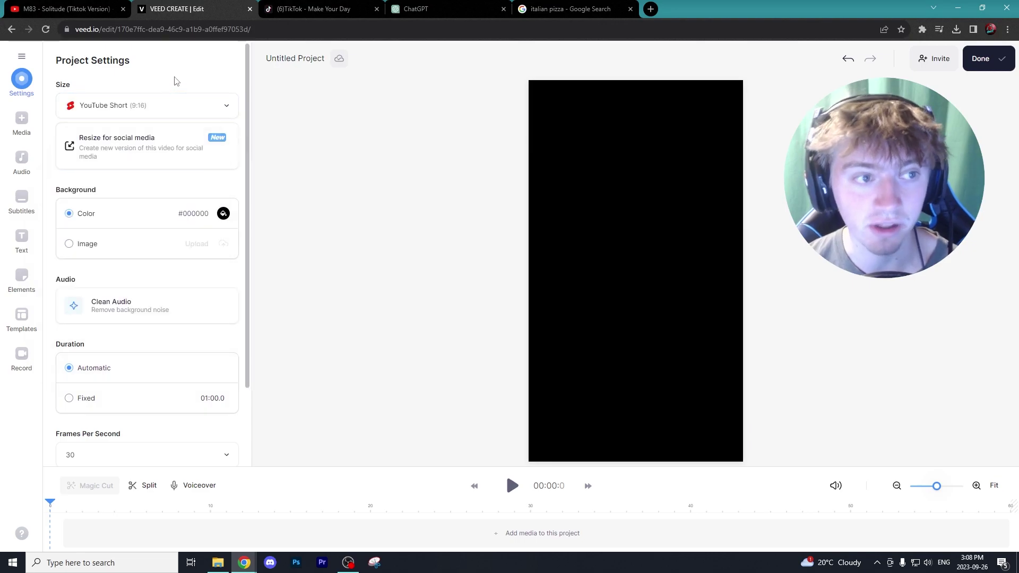
Set the project background color to red #FF0000, matching the upper half of the TikTok reference video.
key("ctrl+Tab")
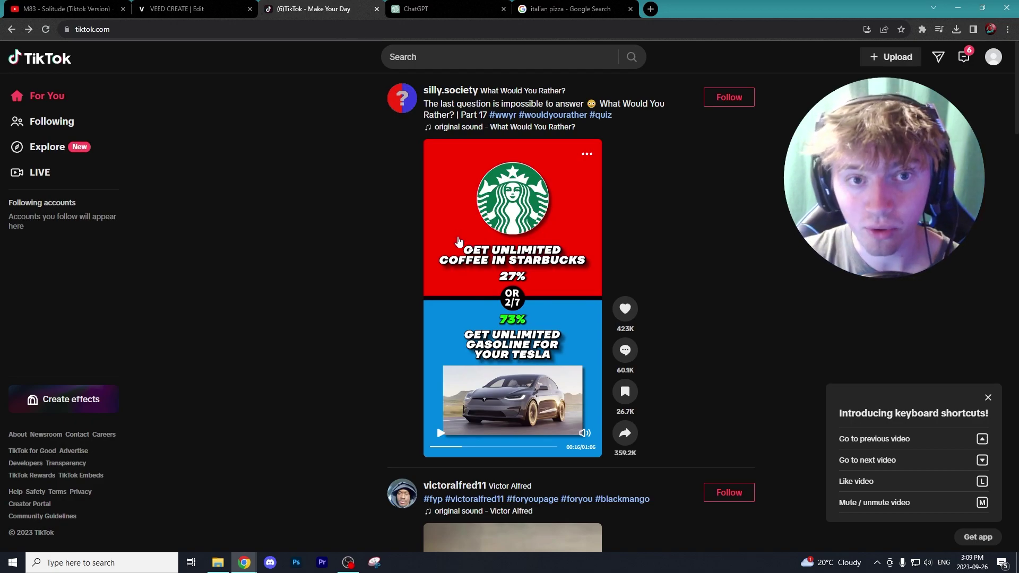
left_click(205, 6)
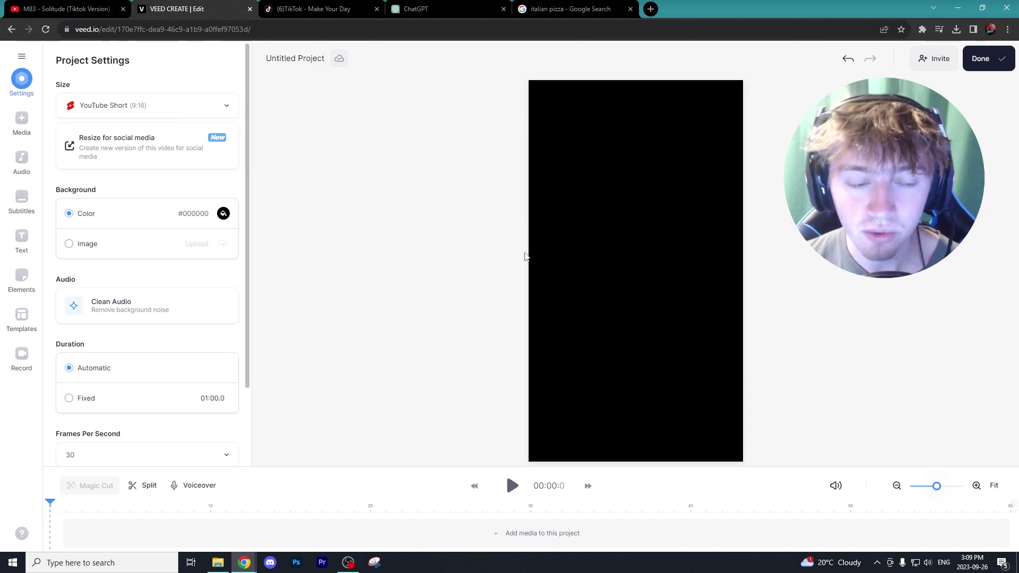
left_click(222, 218)
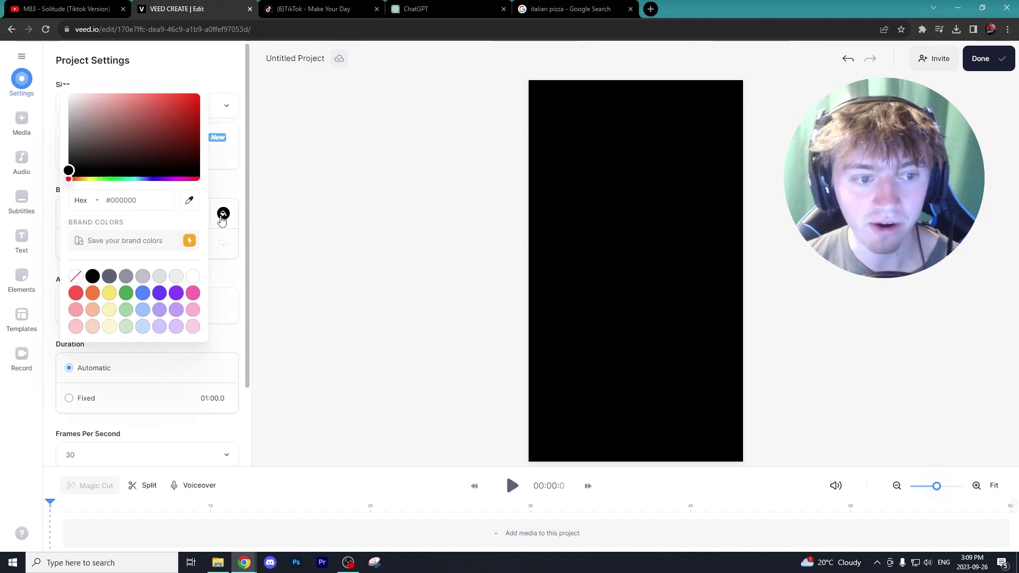
left_click(199, 96)
left_click(262, 5)
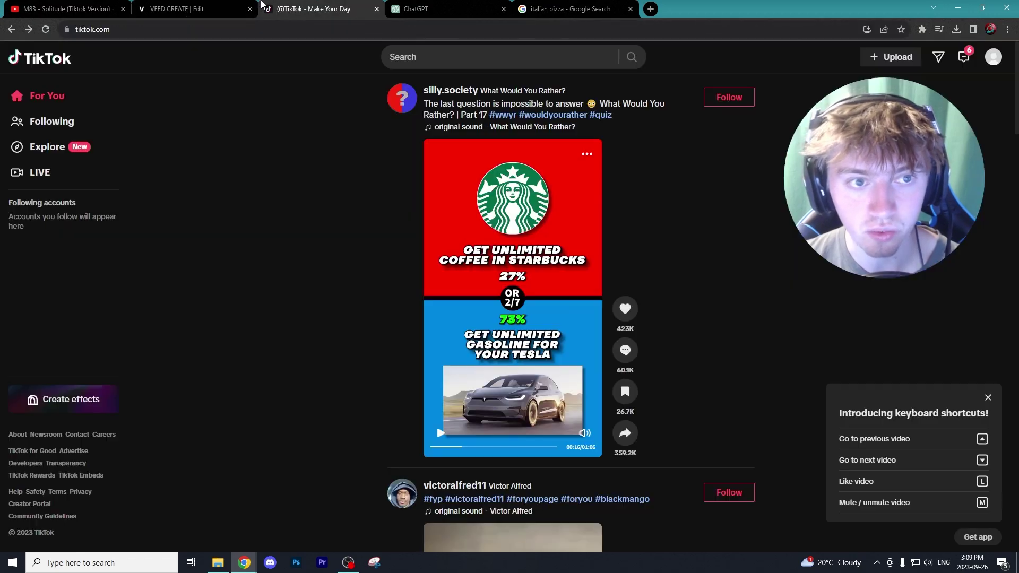
left_click(180, 7)
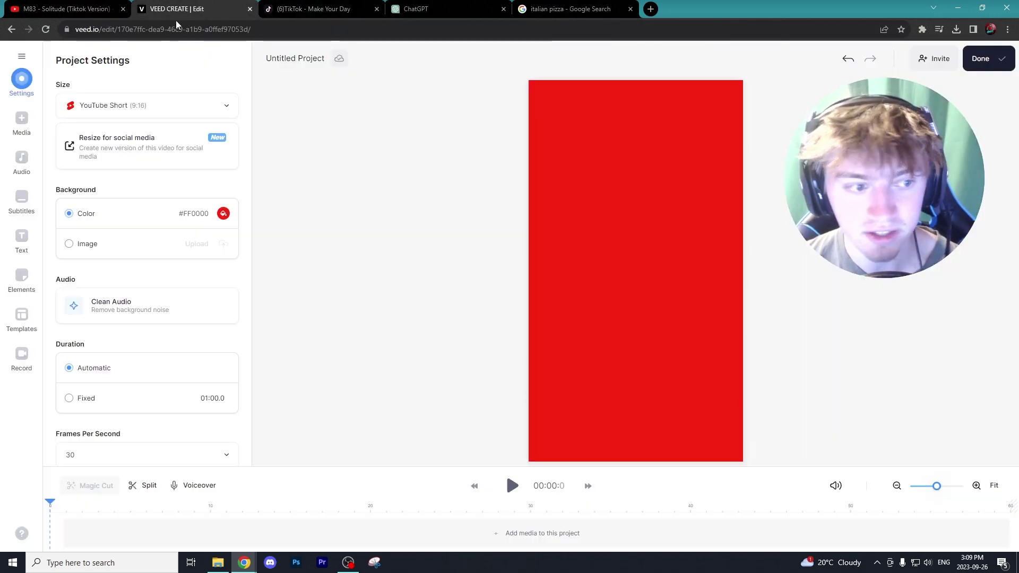
Add a square shape, enlarge it beyond the canvas width and position it to cover the lower half.
left_click(37, 290)
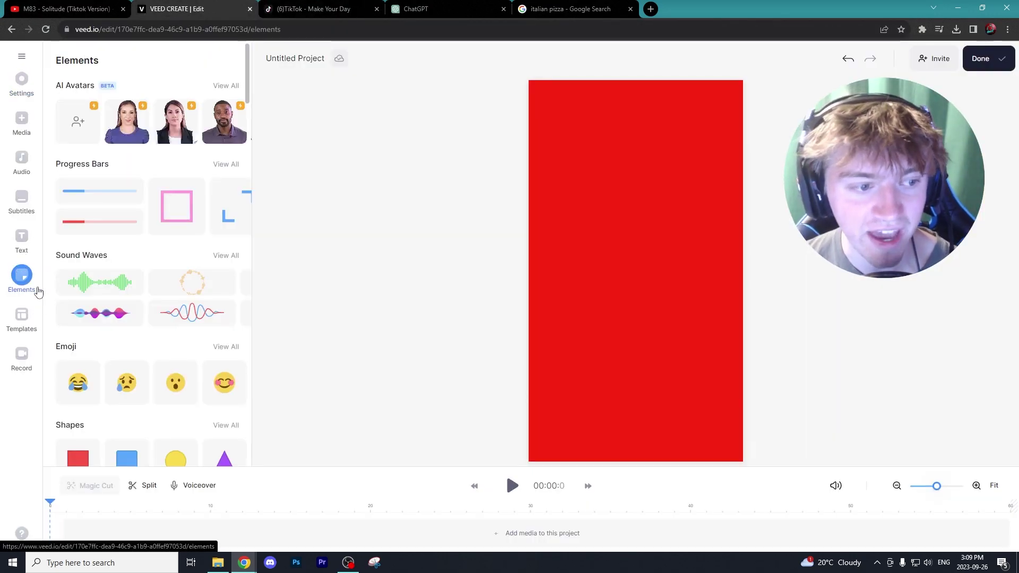
scroll(85, 367, "down", 2)
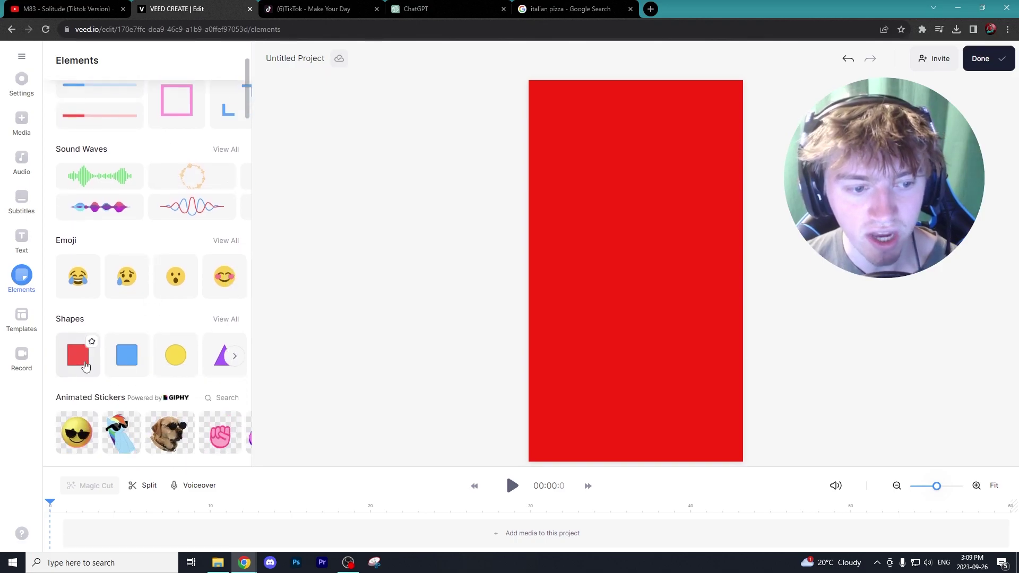
left_click(85, 367)
left_click_drag(620, 287, 445, 462)
left_click_drag(652, 254, 704, 203)
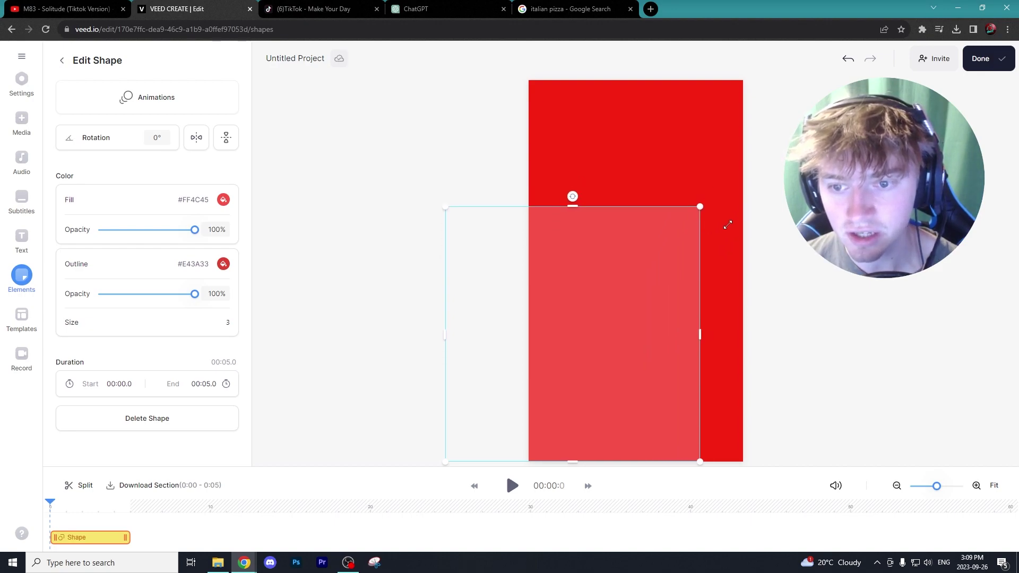
left_click_drag(623, 264, 677, 329)
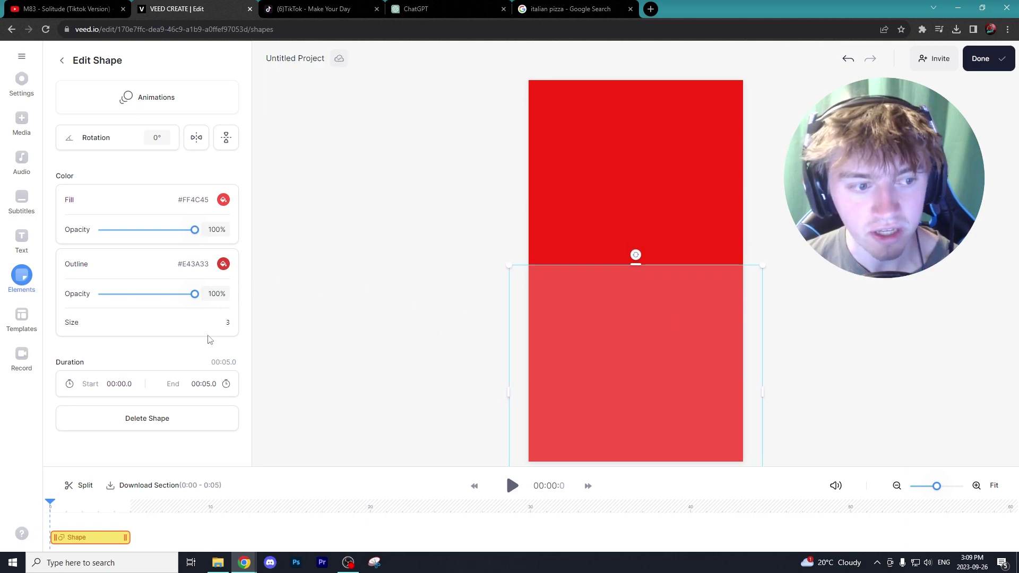
Give the large lower square a blue fill and a black outline.
left_click(223, 200)
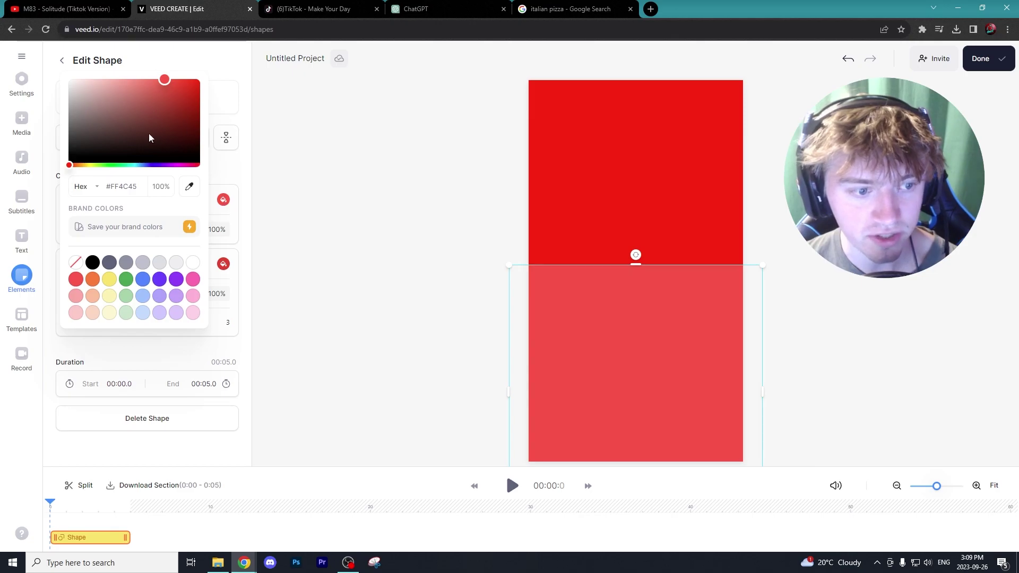
left_click(143, 280)
left_click(238, 273)
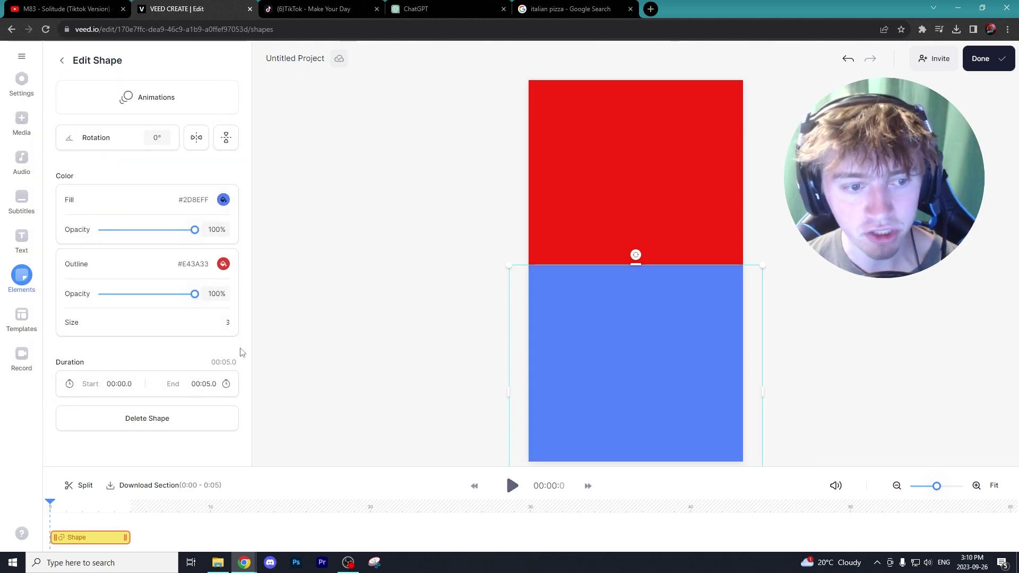
left_click(223, 264)
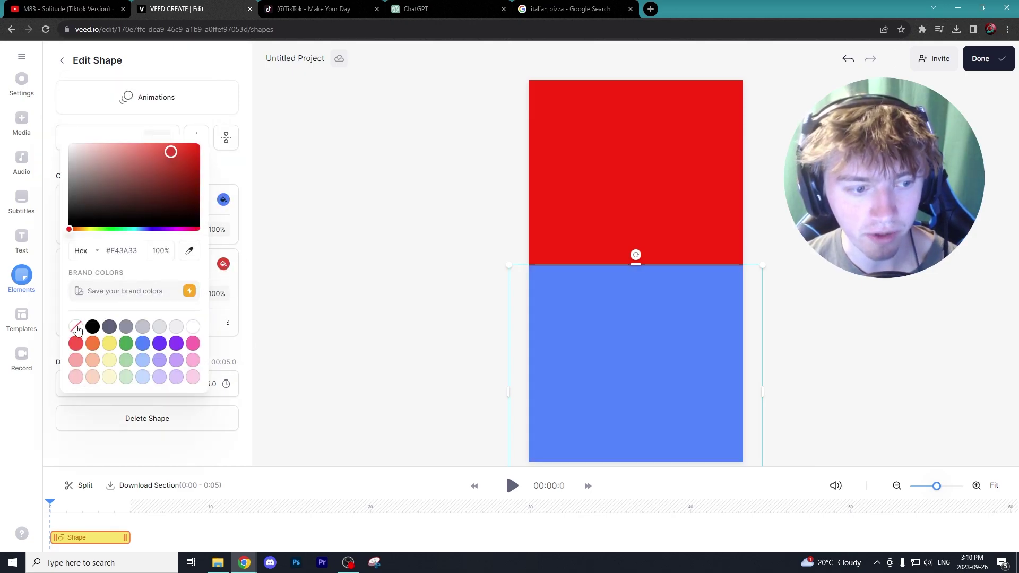
left_click(92, 326)
left_click(261, 285)
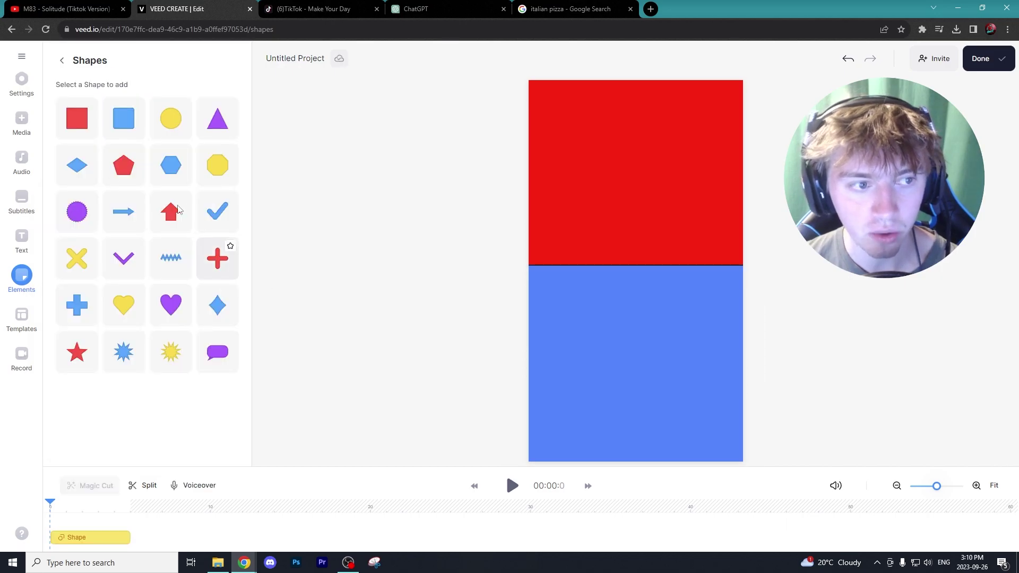
Add a second square and reshape it into a thin bar spanning the canvas where red and blue meet.
left_click(22, 280)
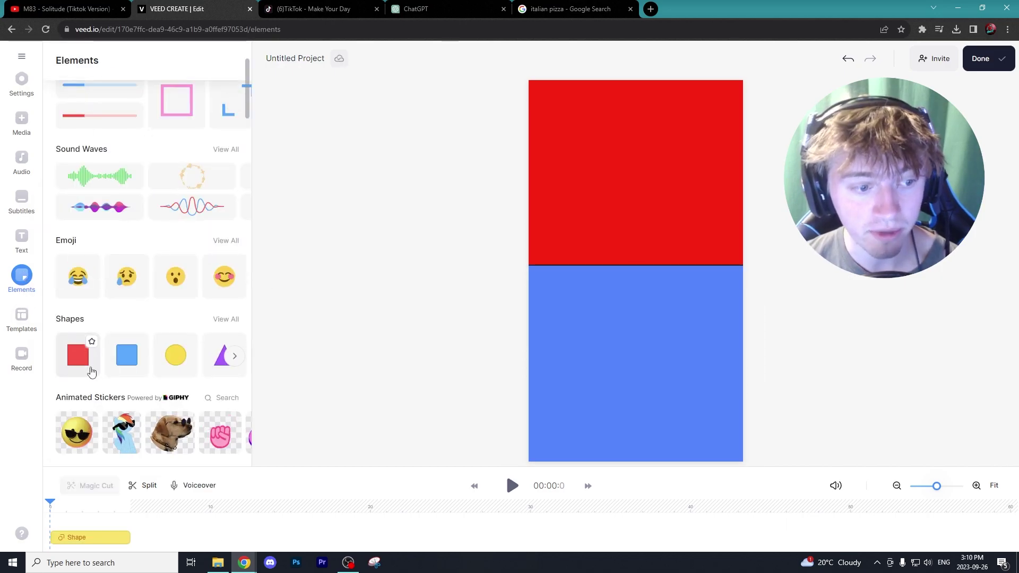
left_click(87, 365)
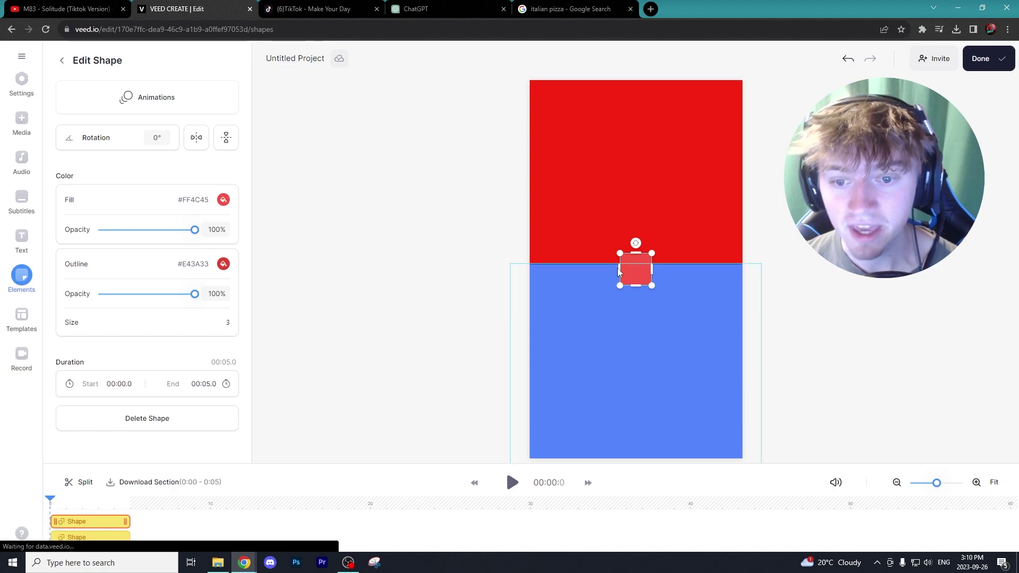
left_click_drag(619, 266, 503, 266)
left_click_drag(577, 286, 720, 265)
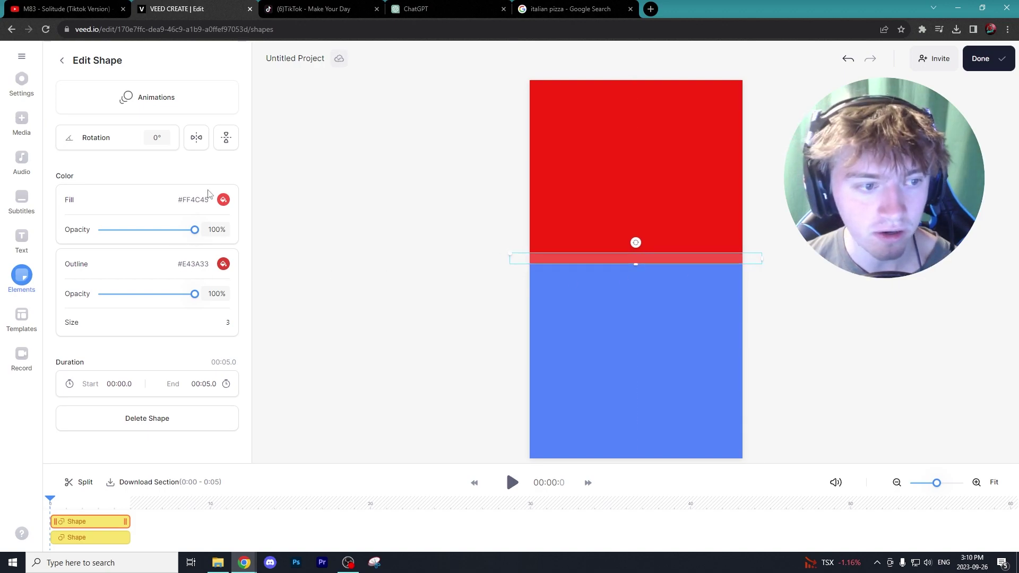
Fill the thin divider bar with black and remove its outline.
left_click(223, 200)
left_click(92, 262)
left_click(268, 252)
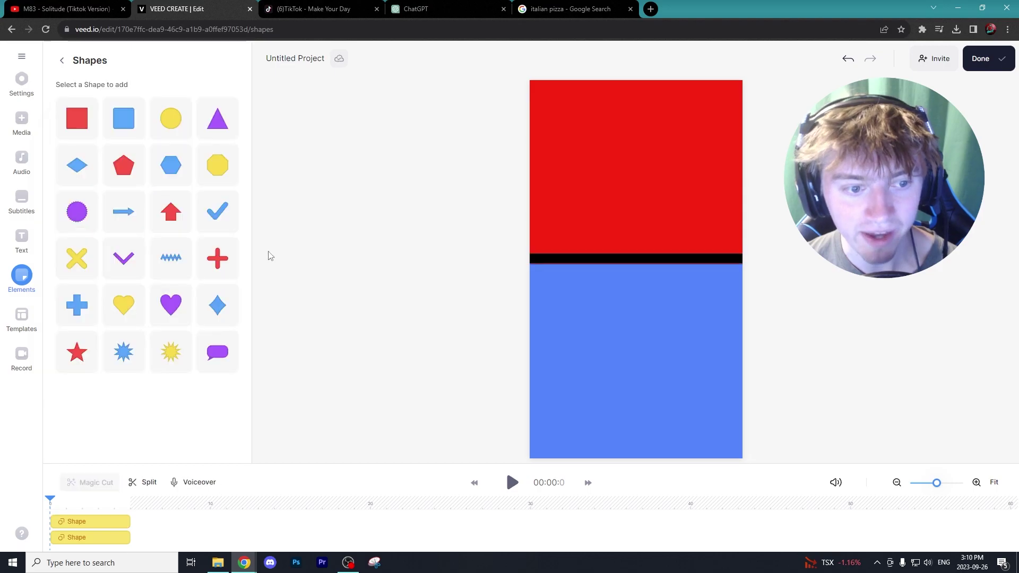
left_click(632, 260)
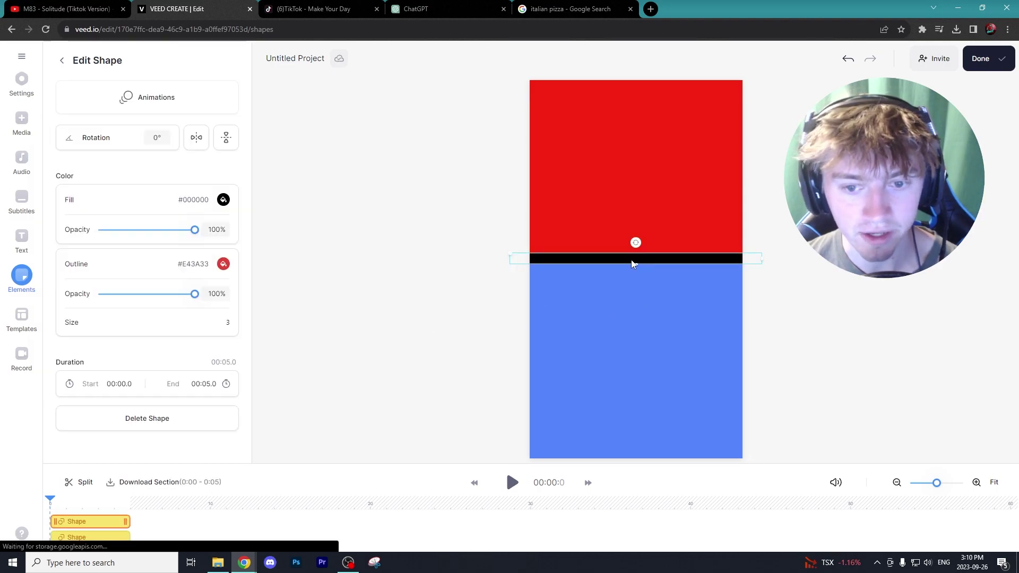
left_click(223, 264)
left_click(76, 327)
left_click(404, 222)
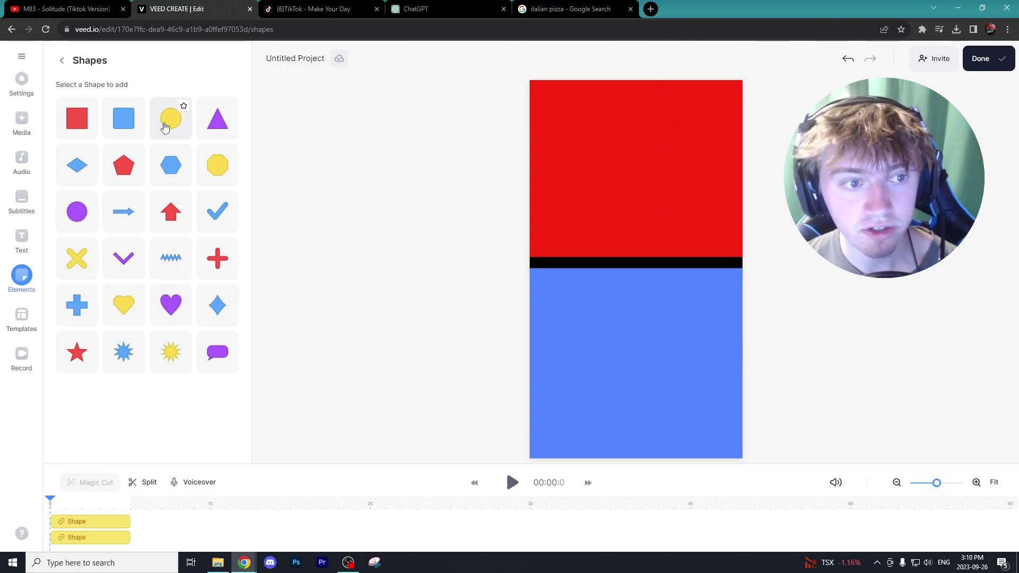
Add a circle centered on the divider bar, with a black fill and no outline.
left_click(171, 118)
left_click_drag(649, 247, 641, 268)
left_click(221, 201)
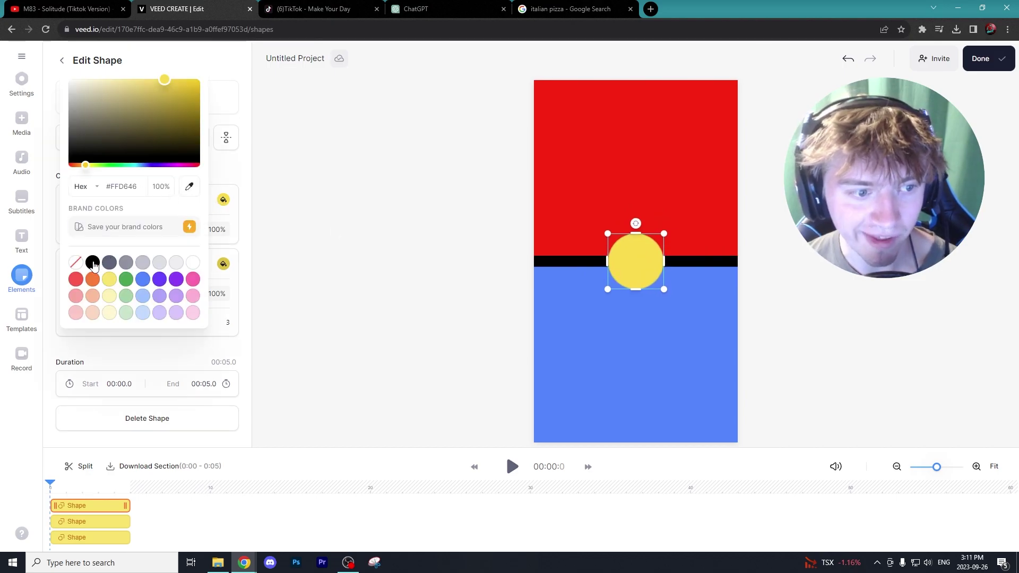
left_click(95, 263)
left_click(224, 266)
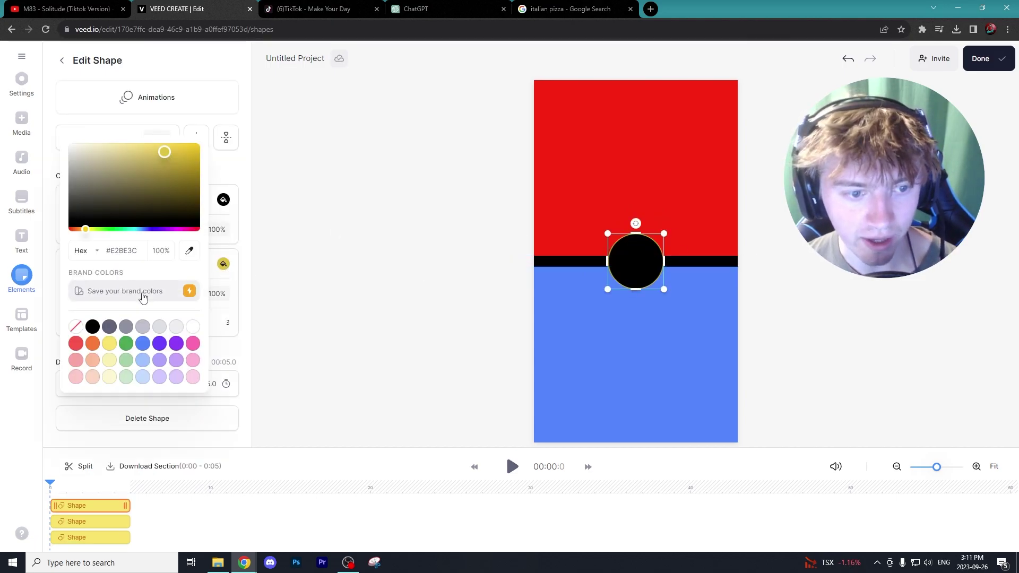
left_click(75, 327)
left_click(838, 233)
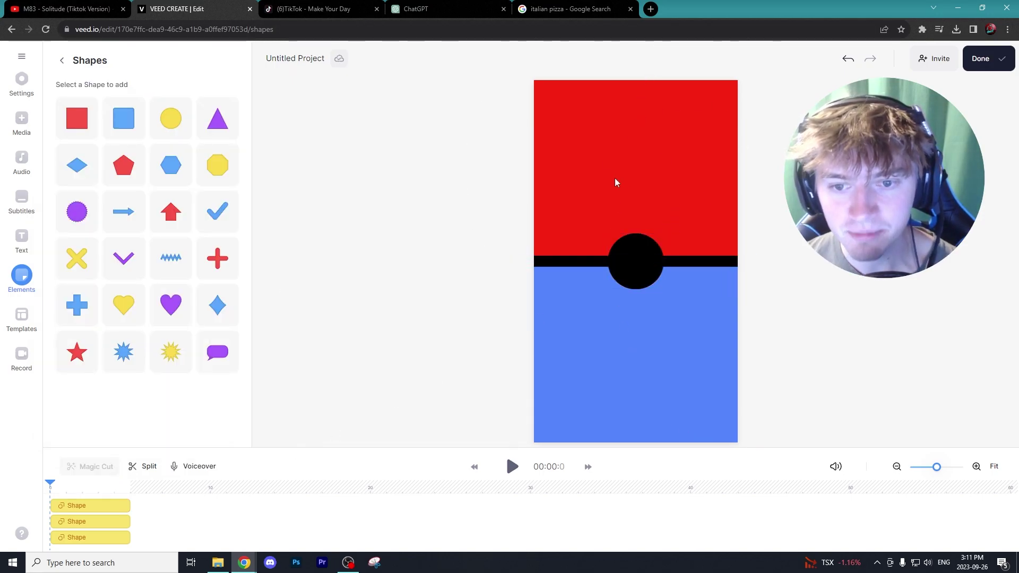
Compare the layout with the TikTok reference video and enlarge the timeline area of the project.
left_click(313, 8)
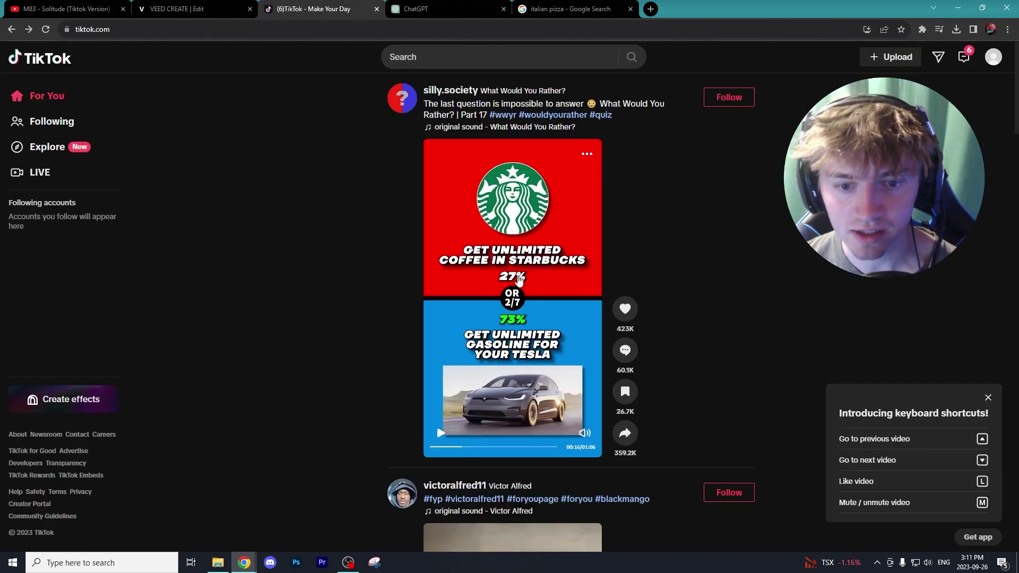
left_click(186, 8)
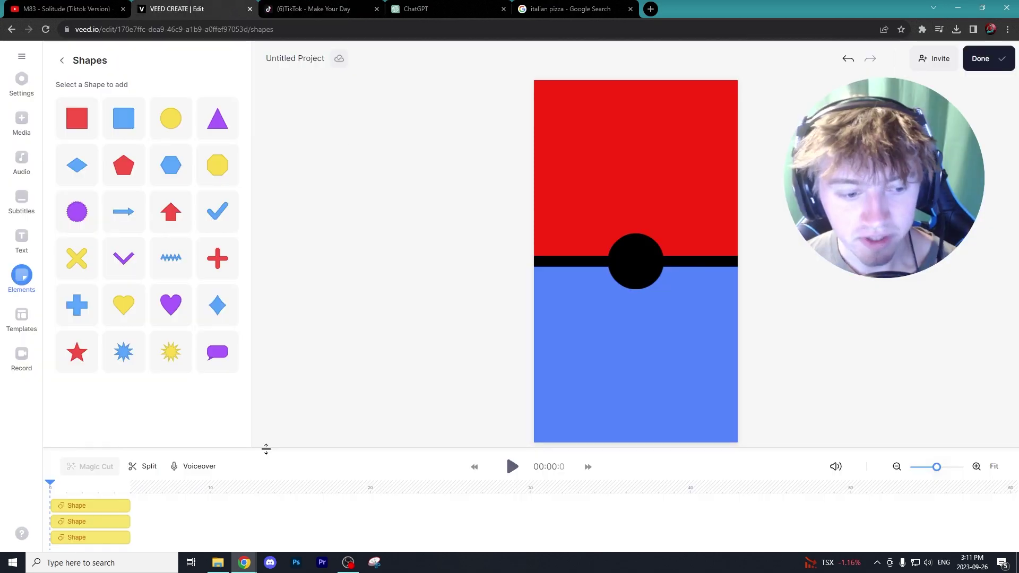
left_click_drag(266, 449, 293, 360)
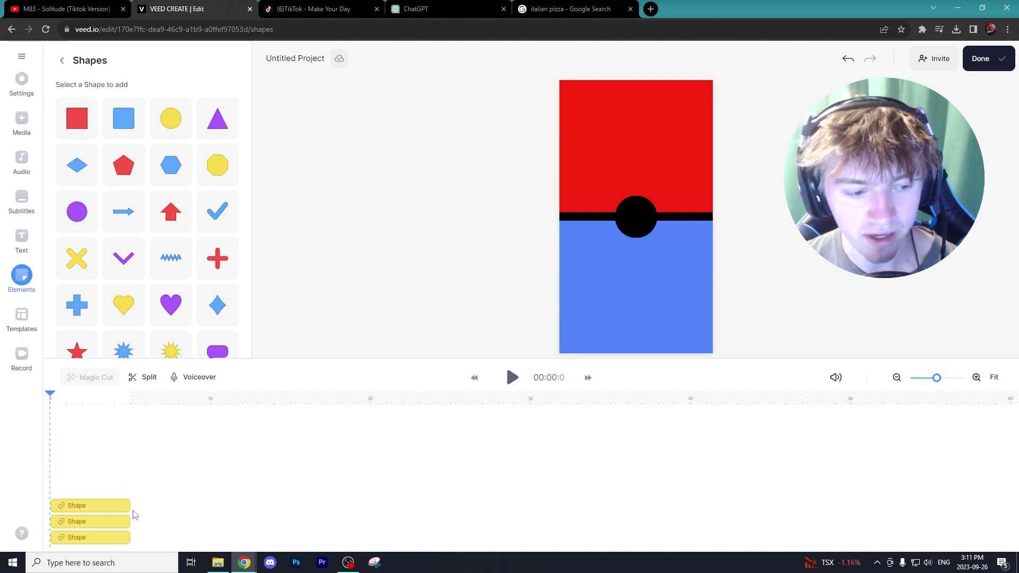
Extend all three shape clips on the timeline to 30 seconds and open the audio options.
left_click_drag(129, 506, 530, 521)
left_click(125, 537)
left_click_drag(127, 538, 525, 532)
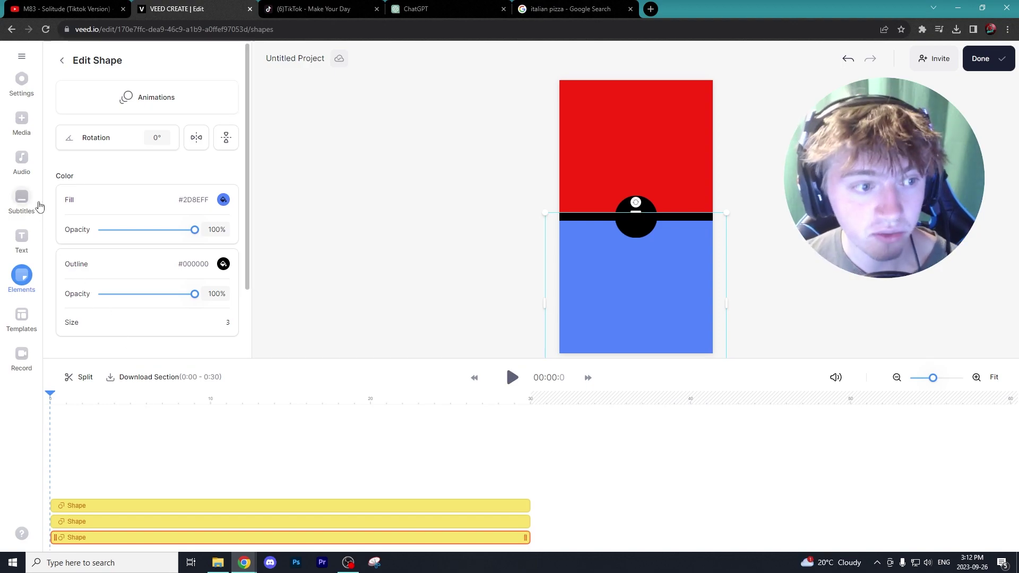
left_click(24, 166)
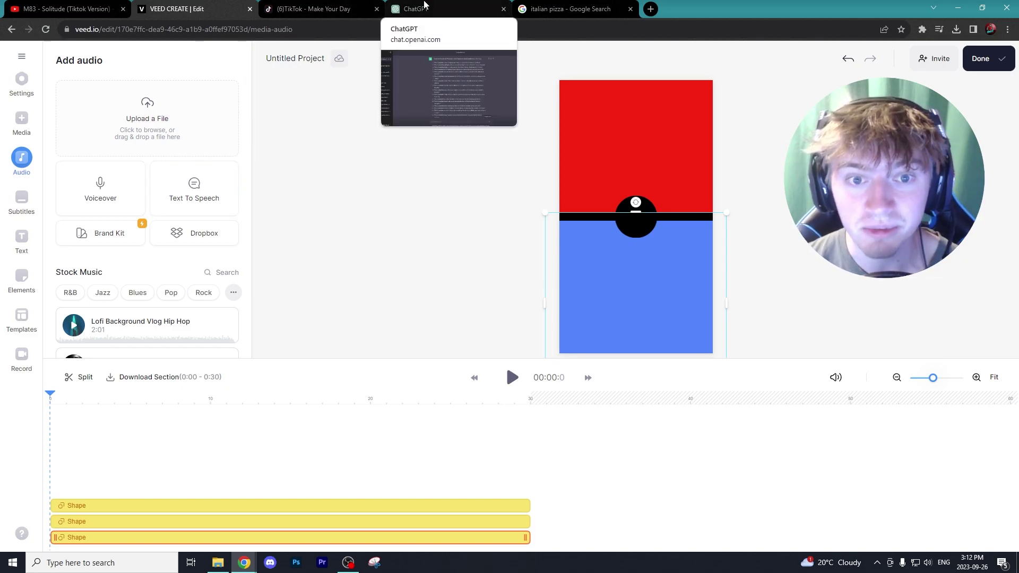
Switch to ChatGPT and review the prompt for 30 would-you-rather questions about countries and their food, plus the generated question list.
left_click(424, 5)
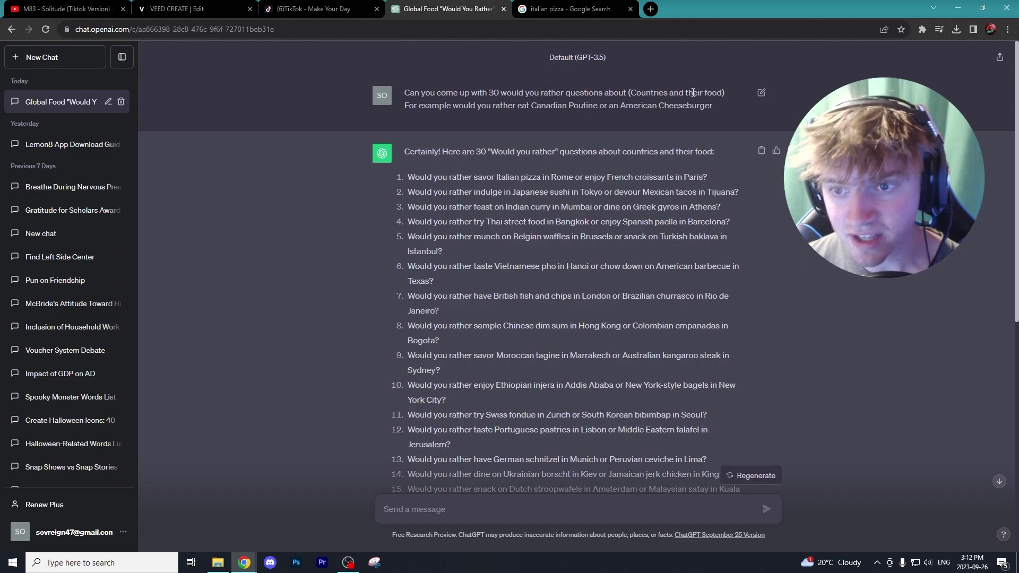
left_click_drag(713, 105, 413, 96)
left_click(424, 103)
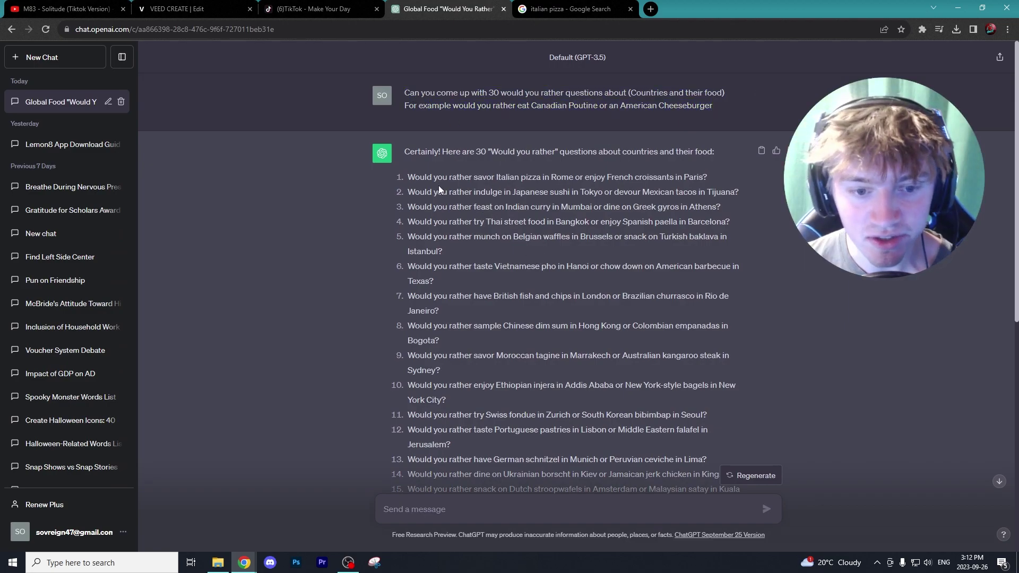
scroll(439, 189, "down", 2)
scroll(536, 355, "up", 2)
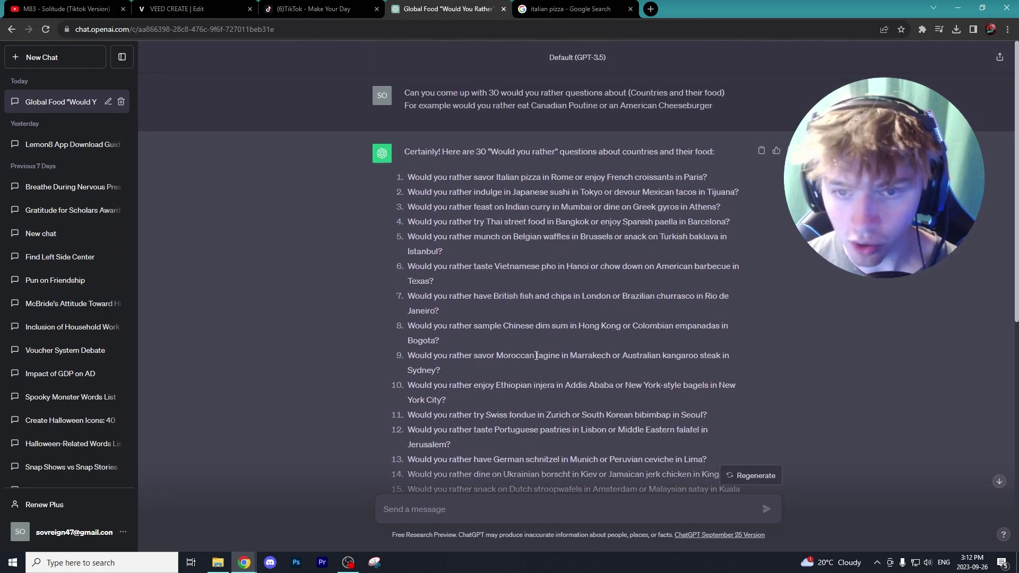
left_click_drag(404, 93, 485, 94)
left_click(528, 90)
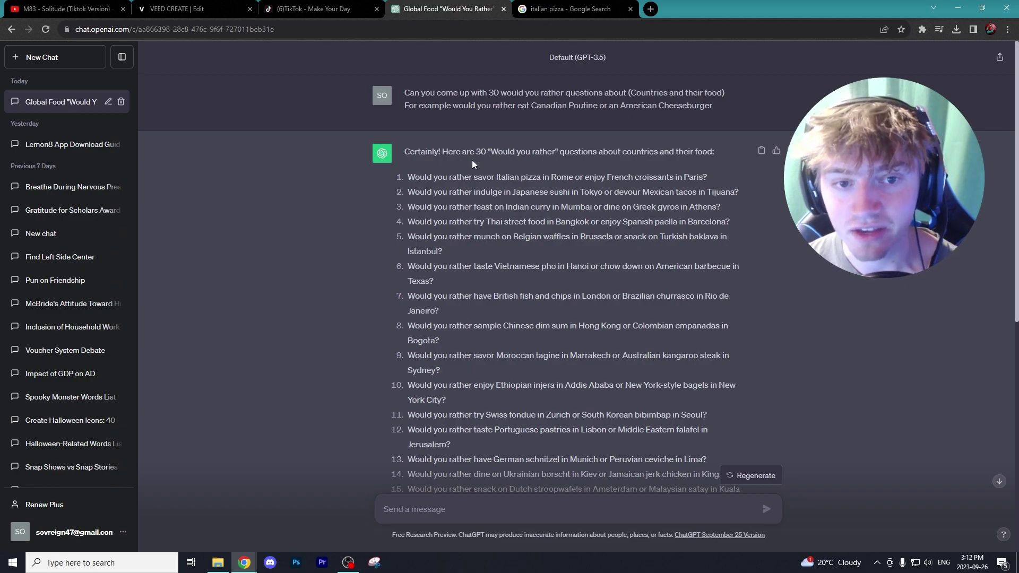
left_click_drag(728, 94, 413, 107)
left_click(512, 108)
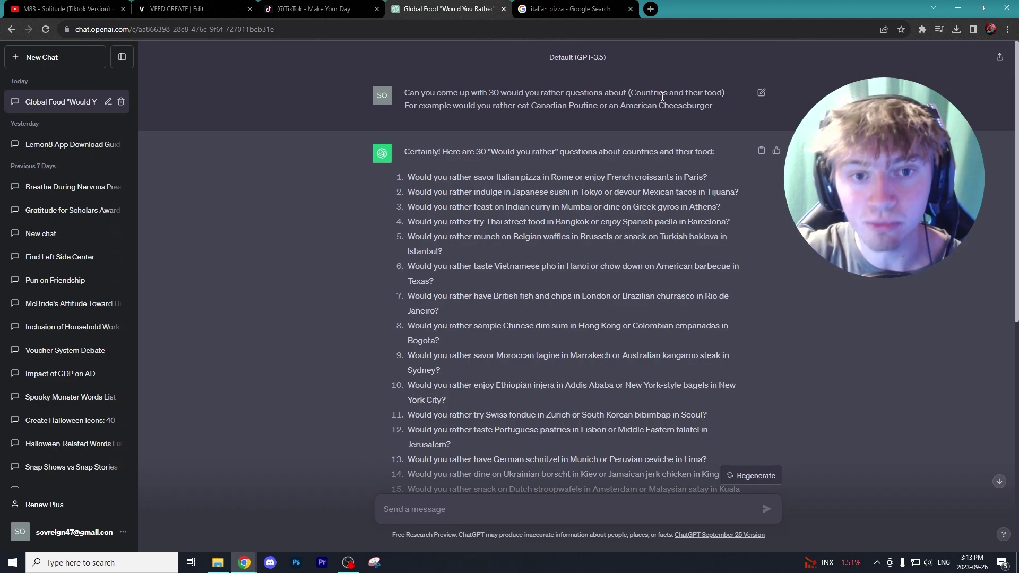
scroll(584, 118, "down", 1)
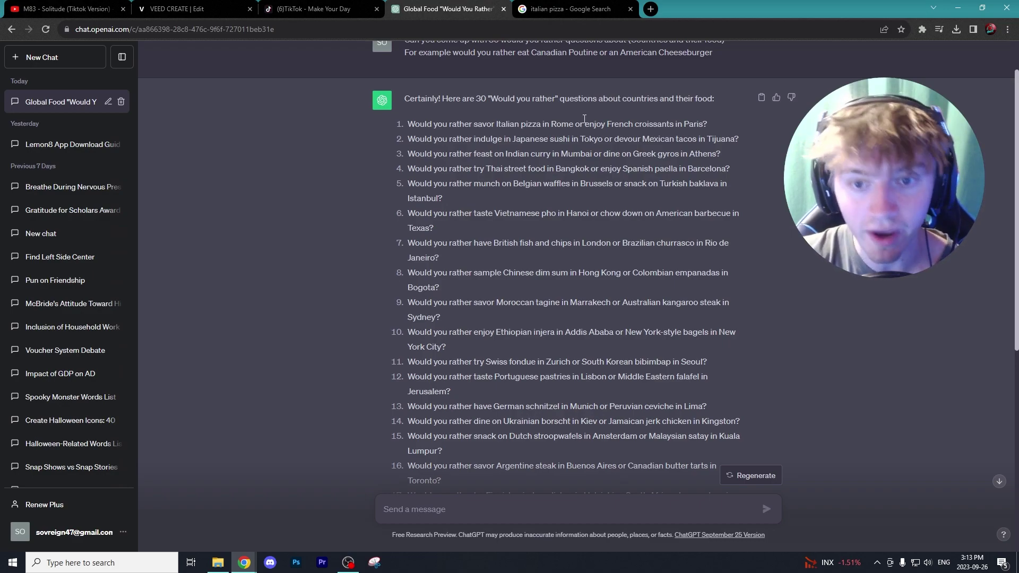
left_click_drag(406, 123, 573, 127)
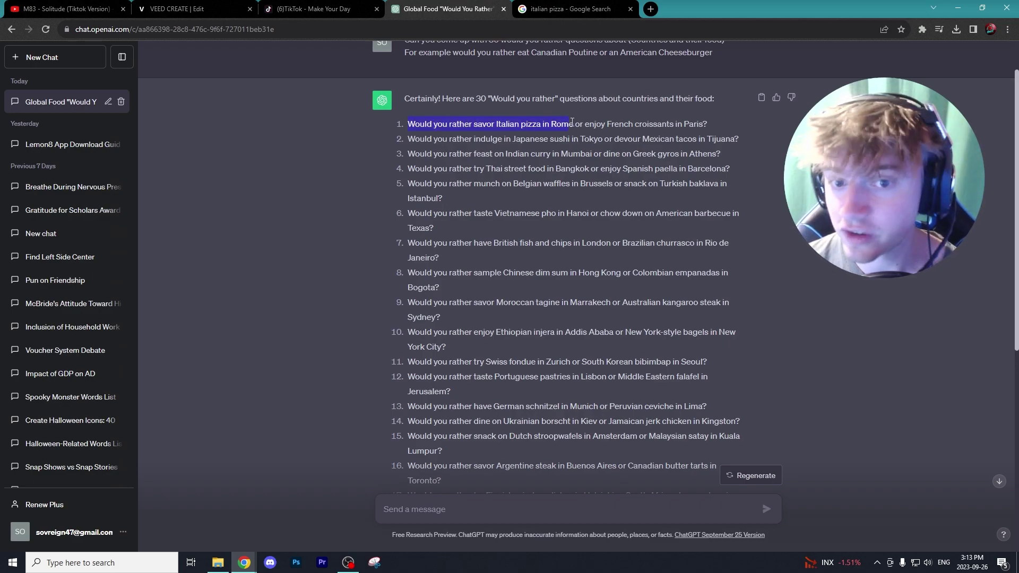
left_click(661, 116)
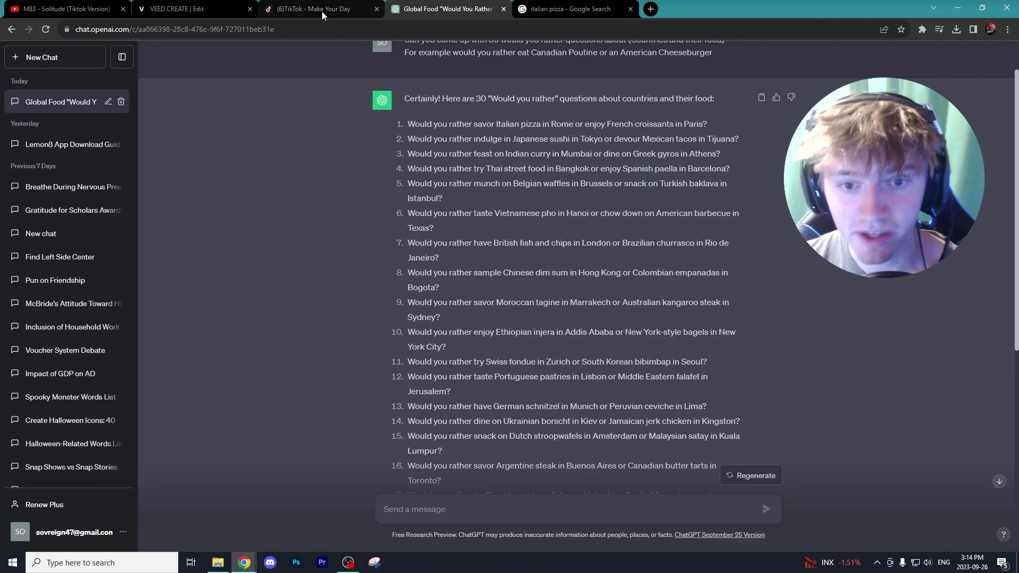
Return to VEED and enter the text-to-speech script "Would you rather Eat Authentic Italian Pizza or American Pepperoni Pizza".
left_click(200, 11)
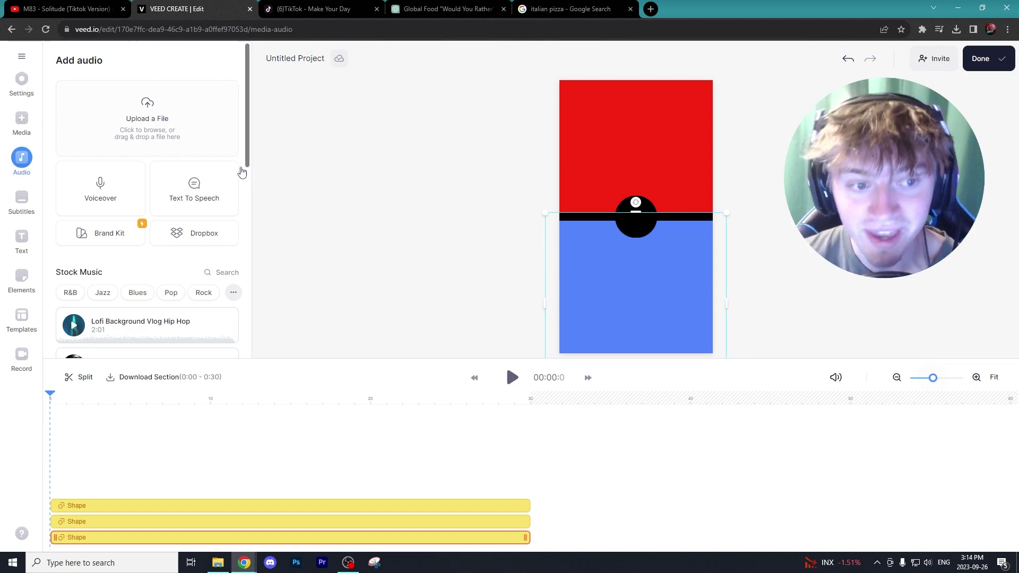
left_click(214, 202)
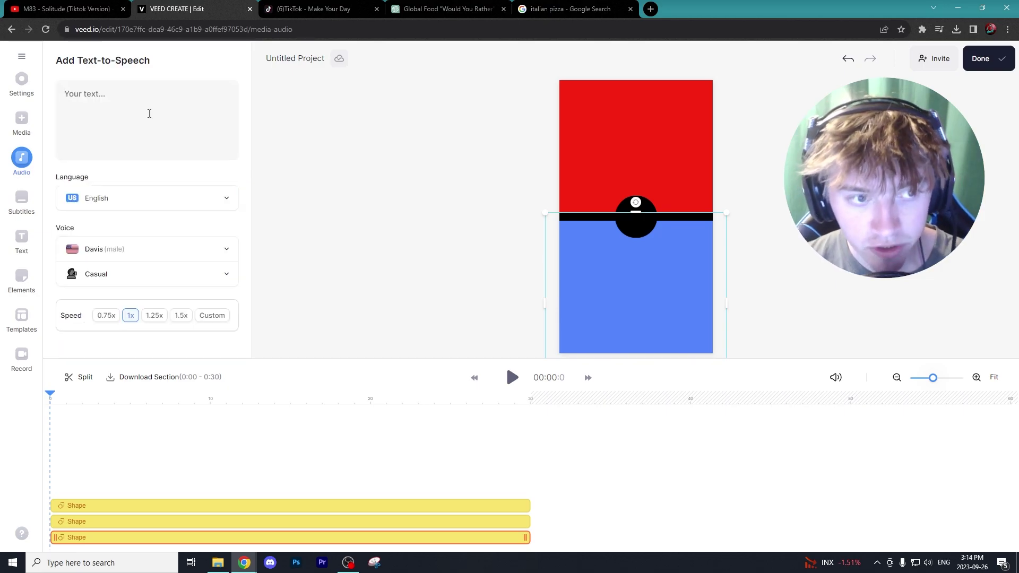
type("Would you rather Eat Authentic Italian Pizza or American Pepperoni Pizza")
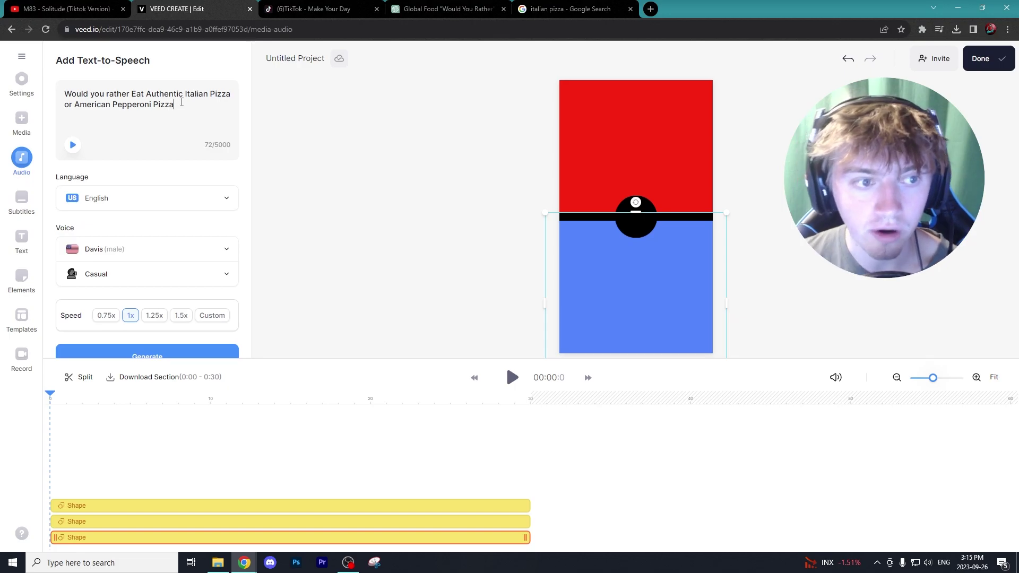
Look through the available text-to-speech languages and check the TikTok reference video, keeping English as the language.
left_click(169, 210)
scroll(183, 253, "down", 5)
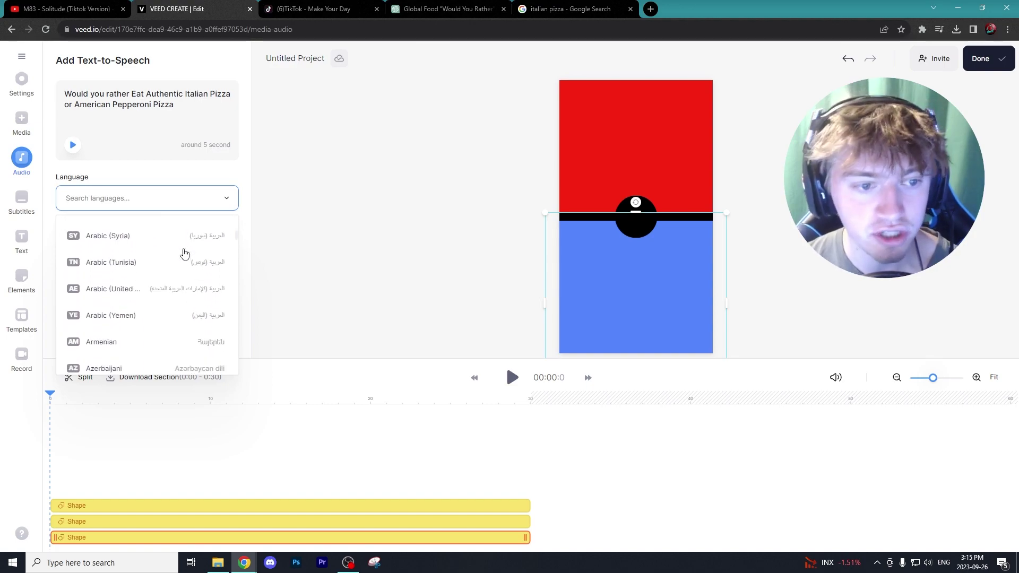
scroll(184, 254, "down", 12)
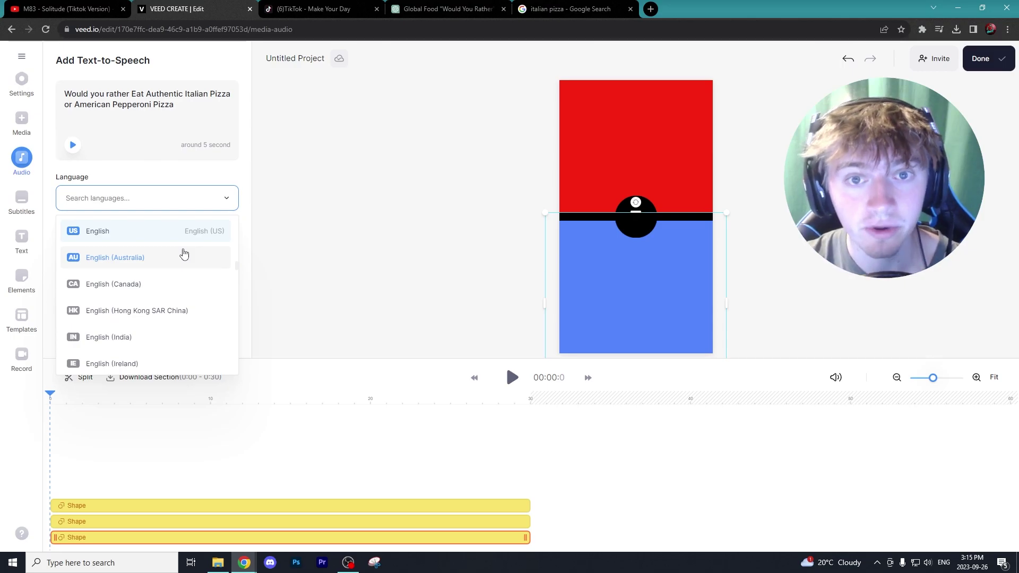
left_click(313, 8)
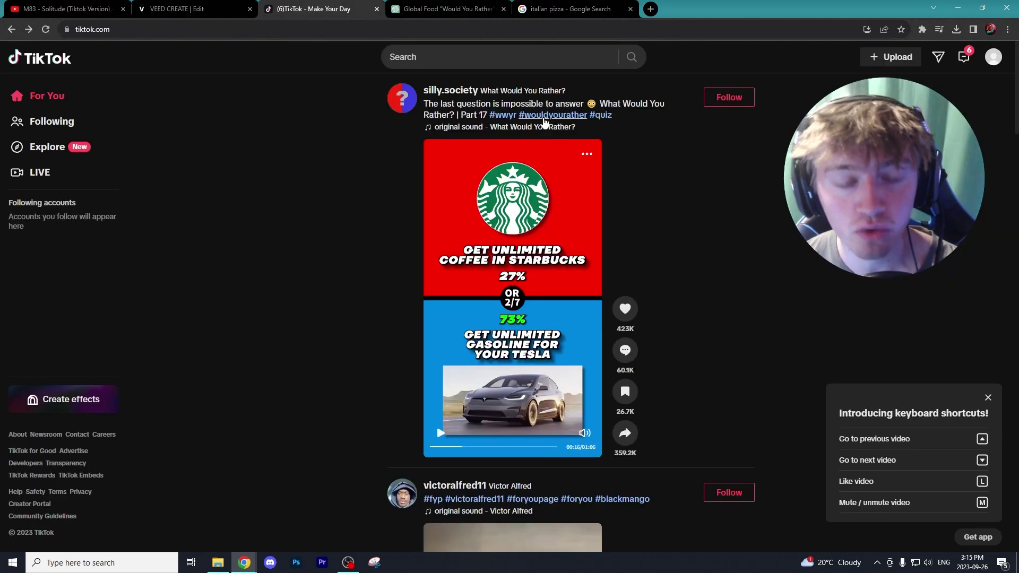
left_click(191, 9)
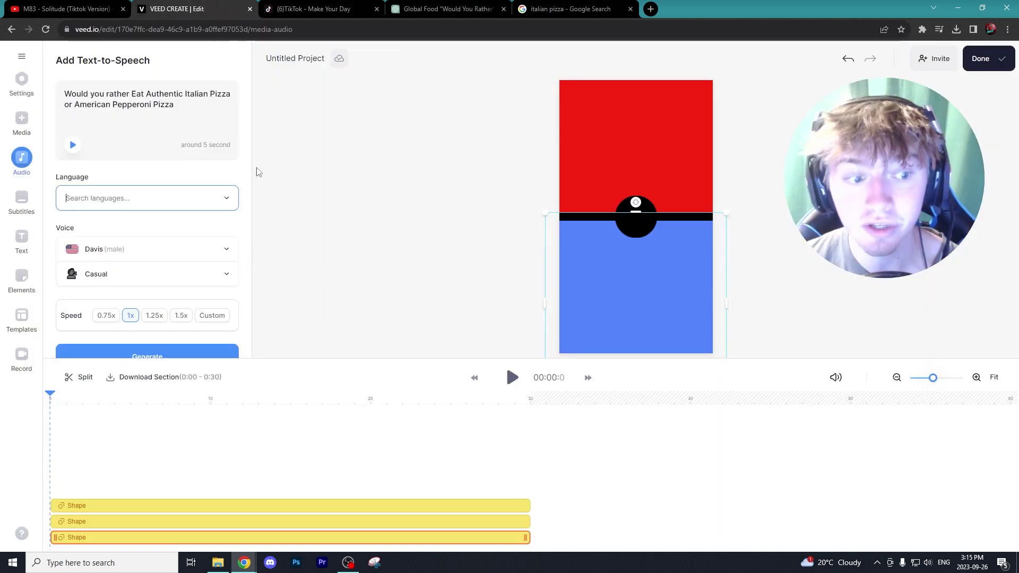
left_click(181, 207)
scroll(191, 277, "down", 10)
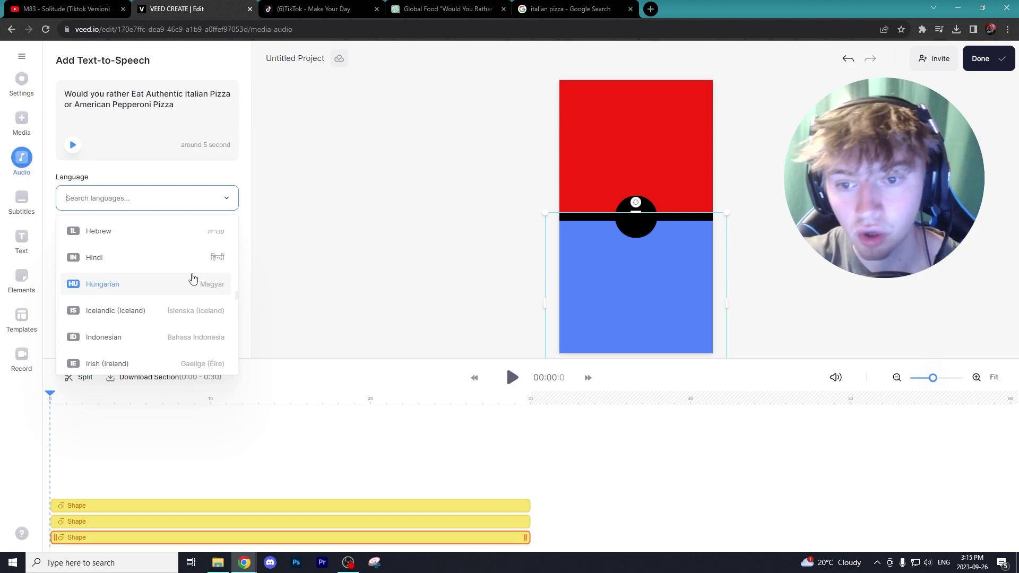
scroll(188, 279, "up", 20)
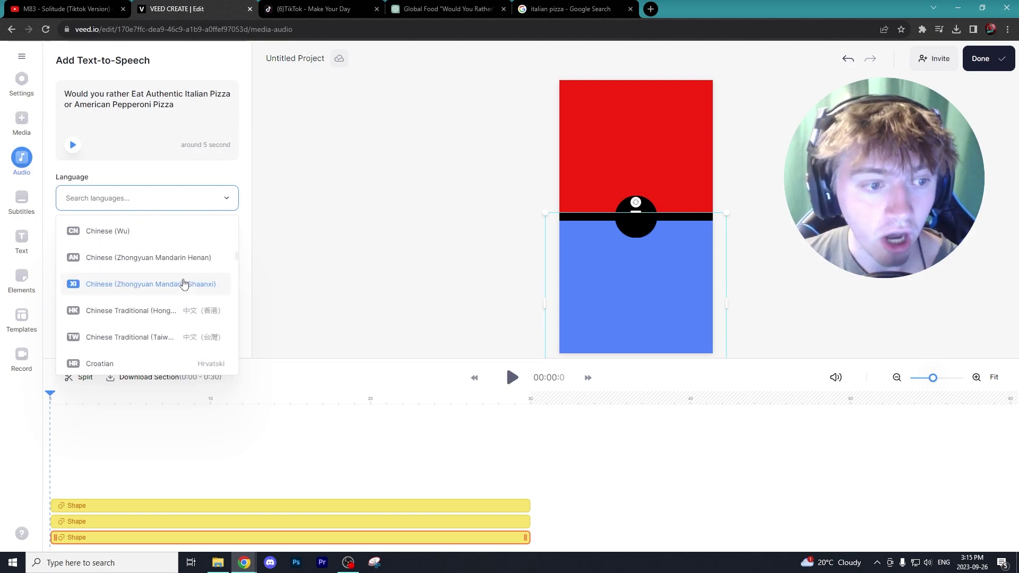
scroll(162, 262, "up", 5)
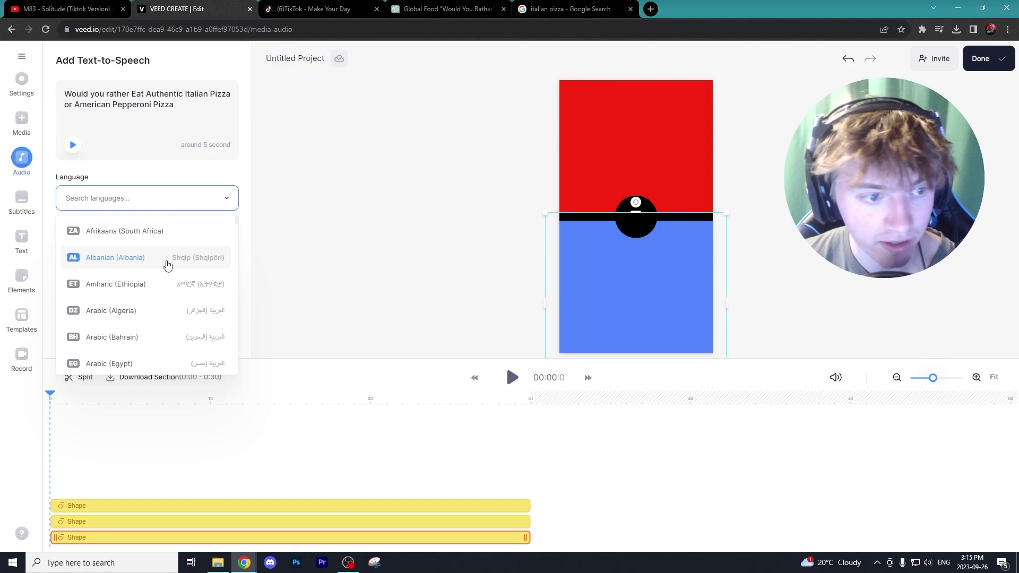
left_click(196, 180)
scroll(161, 205, "down", 1)
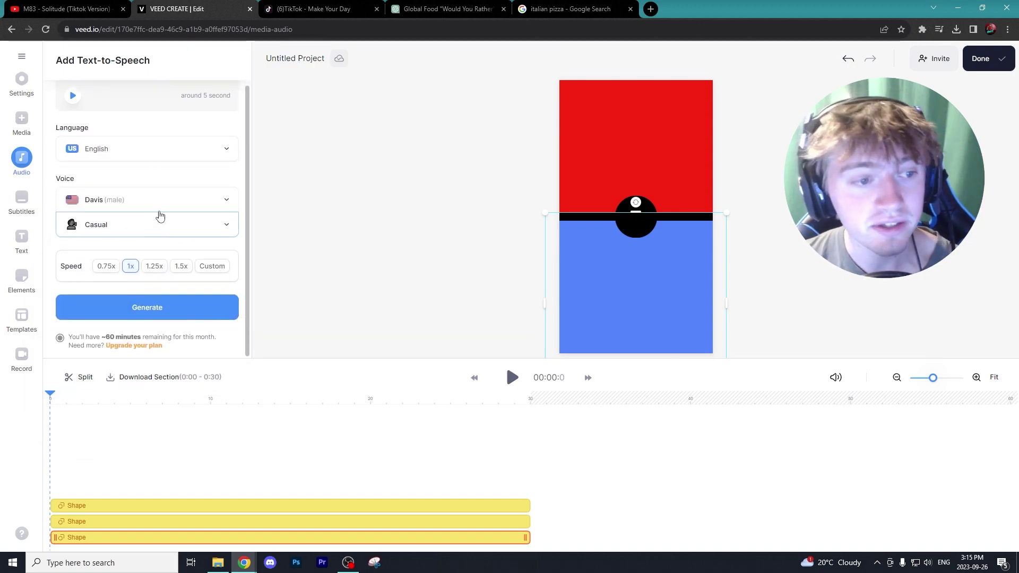
Examine the available narrator voices and voice styles, keeping Davis and Casual.
left_click(156, 207)
scroll(147, 265, "down", 3)
scroll(145, 294, "down", 5)
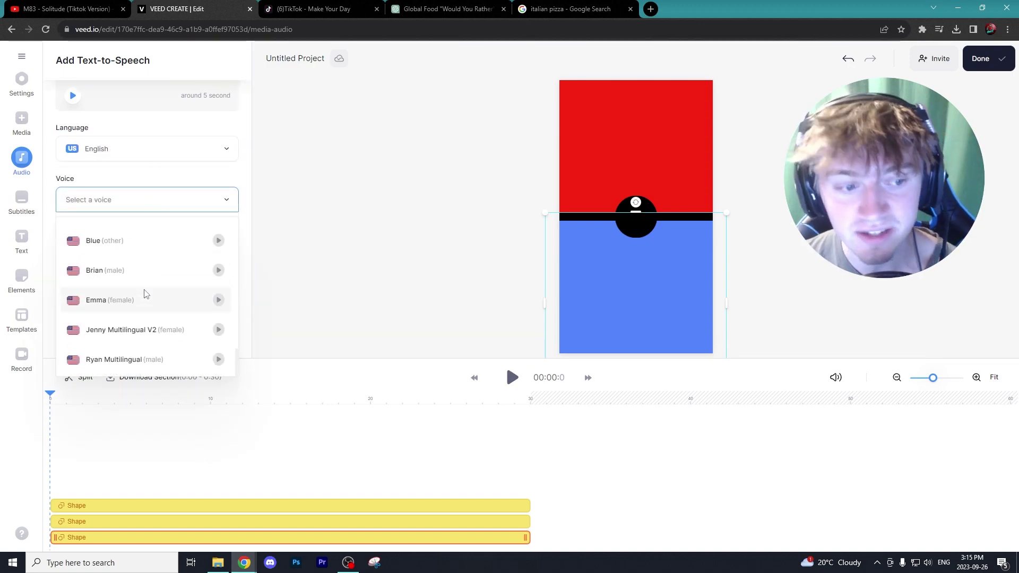
scroll(146, 287, "up", 3)
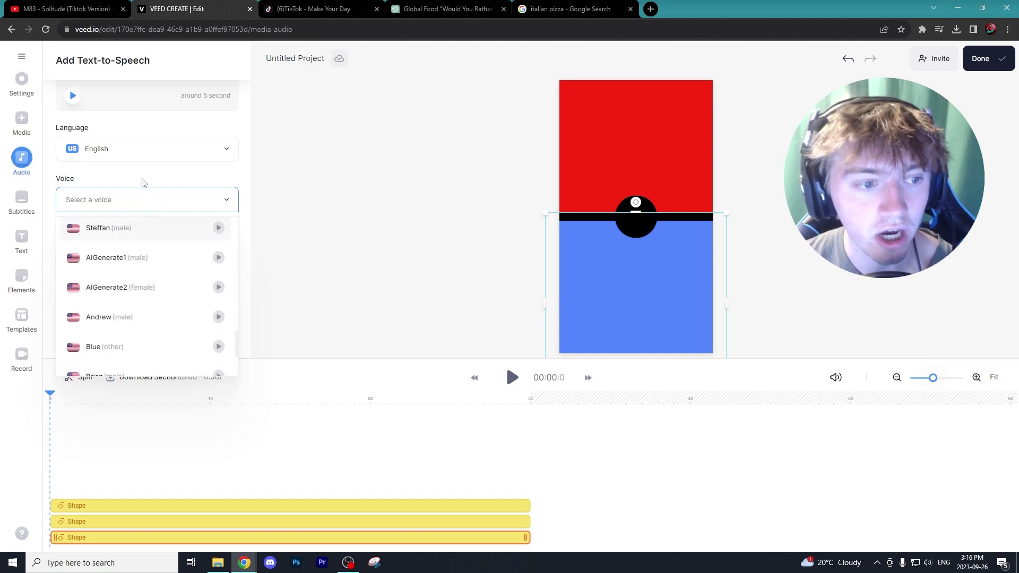
key("Return")
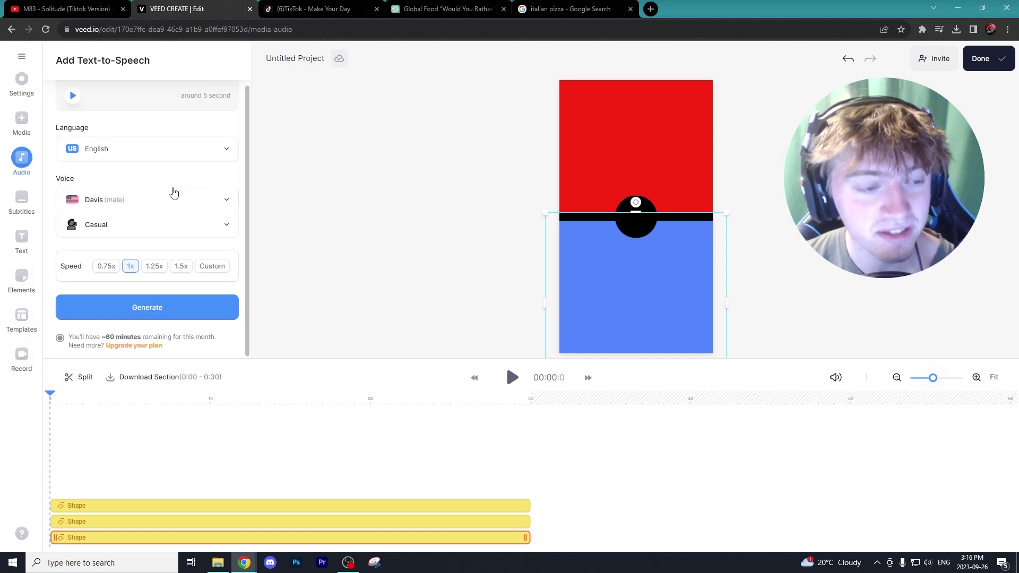
left_click(154, 225)
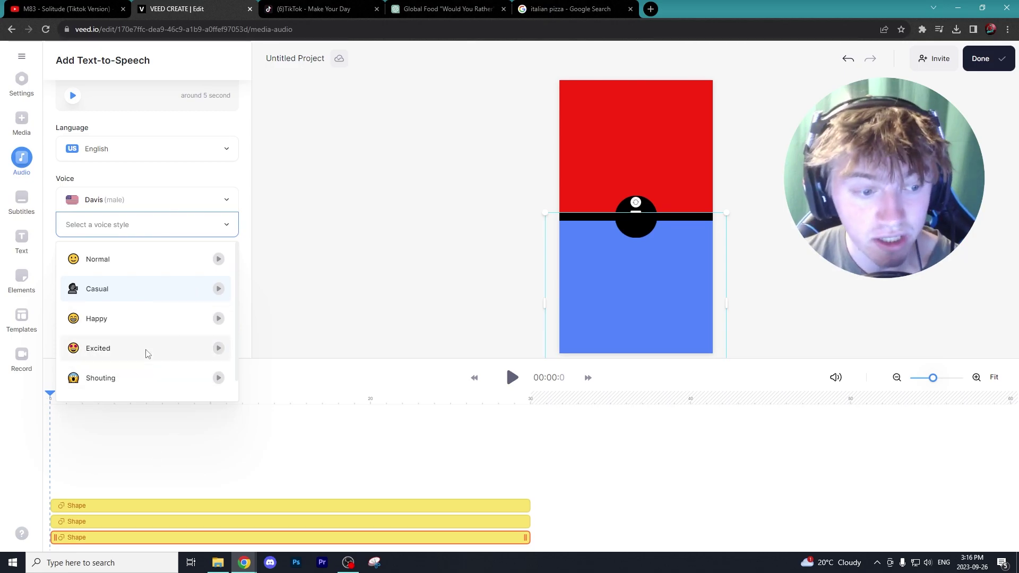
left_click(141, 181)
scroll(141, 159, "up", 2)
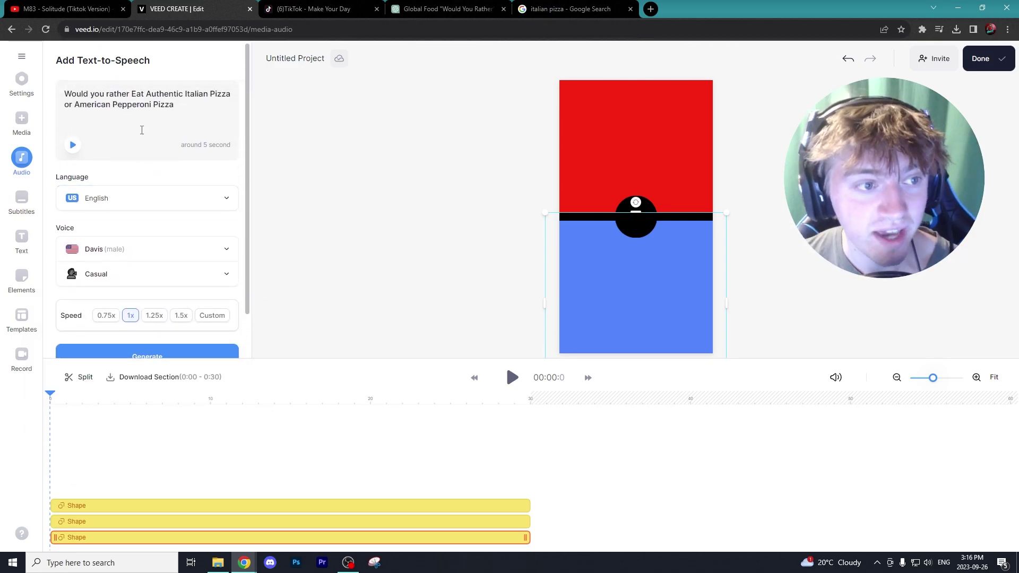
Preview the pizza question narration and generate it as an audio clip with the Davis voice in Casual style.
left_click_drag(202, 115, 71, 90)
left_click(74, 145)
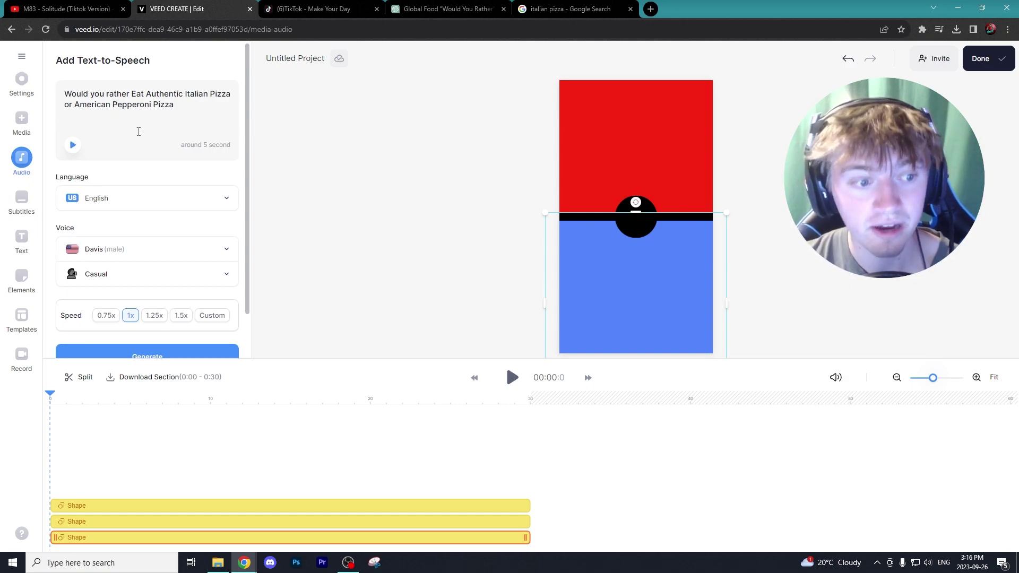
scroll(146, 168, "down", 2)
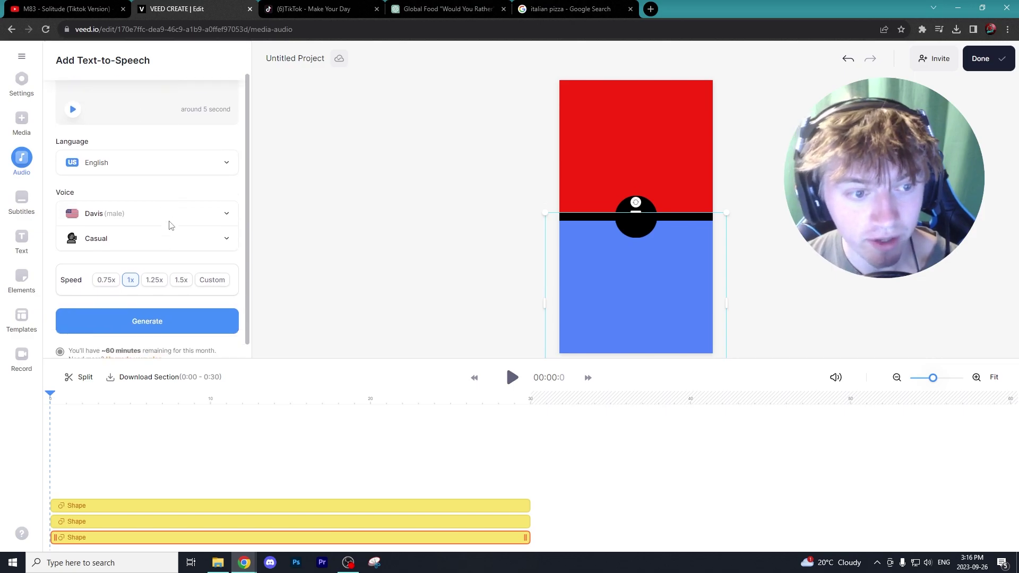
left_click(151, 310)
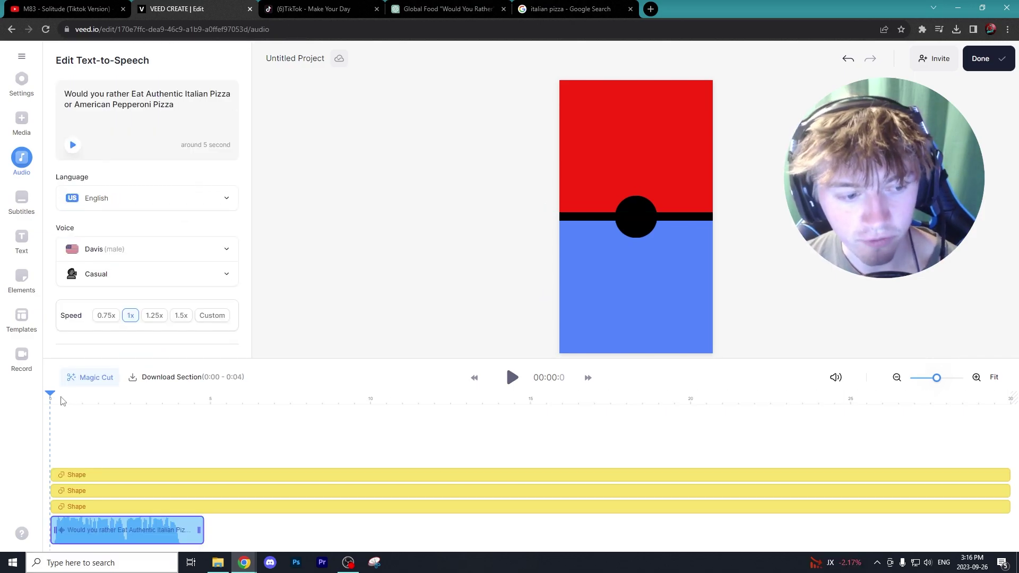
Add white "or" text based on the "LOVE, PEACE & JOY." text preset and fit it inside the black center circle.
left_click(58, 403)
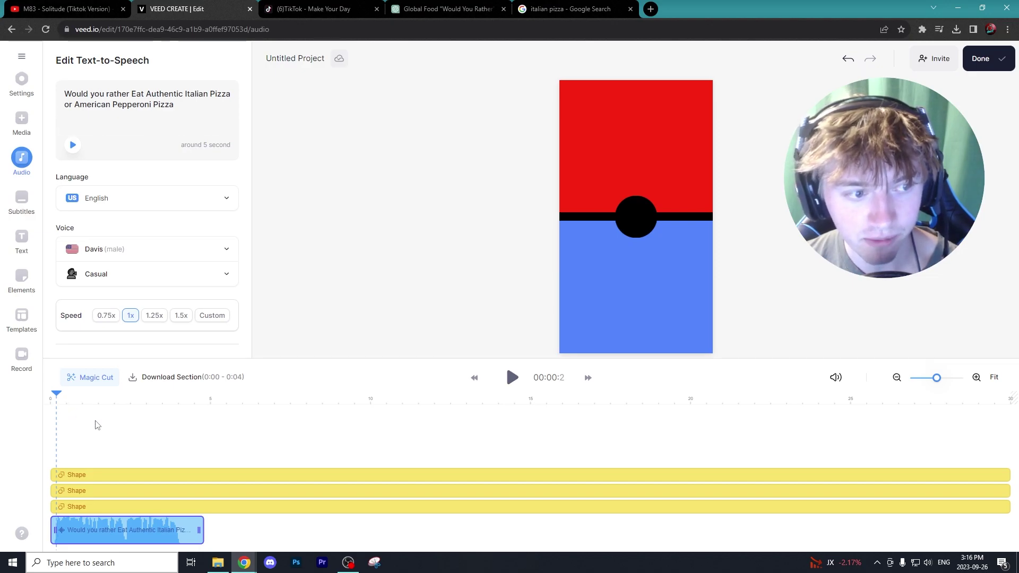
left_click(23, 239)
scroll(175, 159, "down", 9)
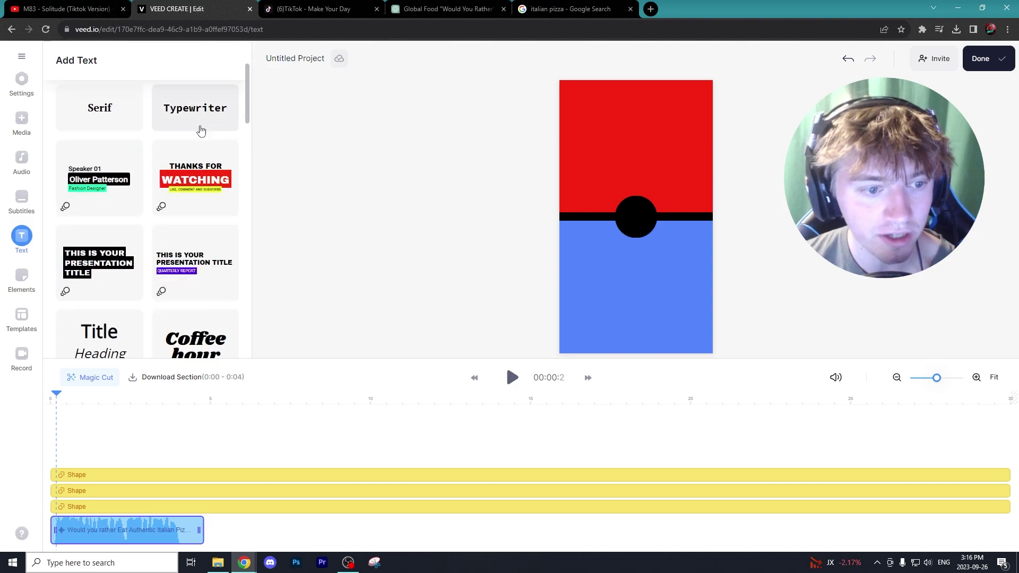
left_click(189, 148)
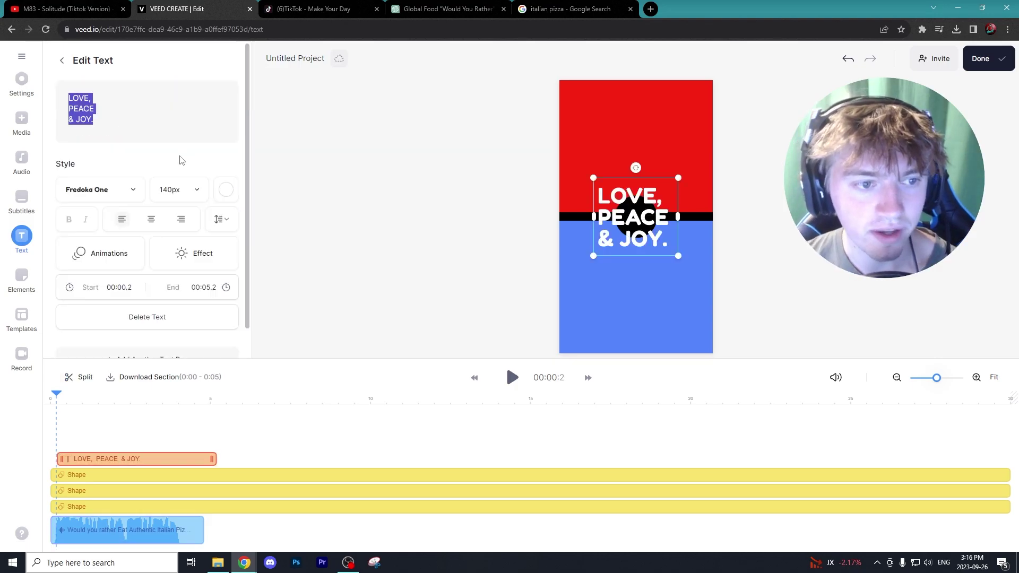
type("or")
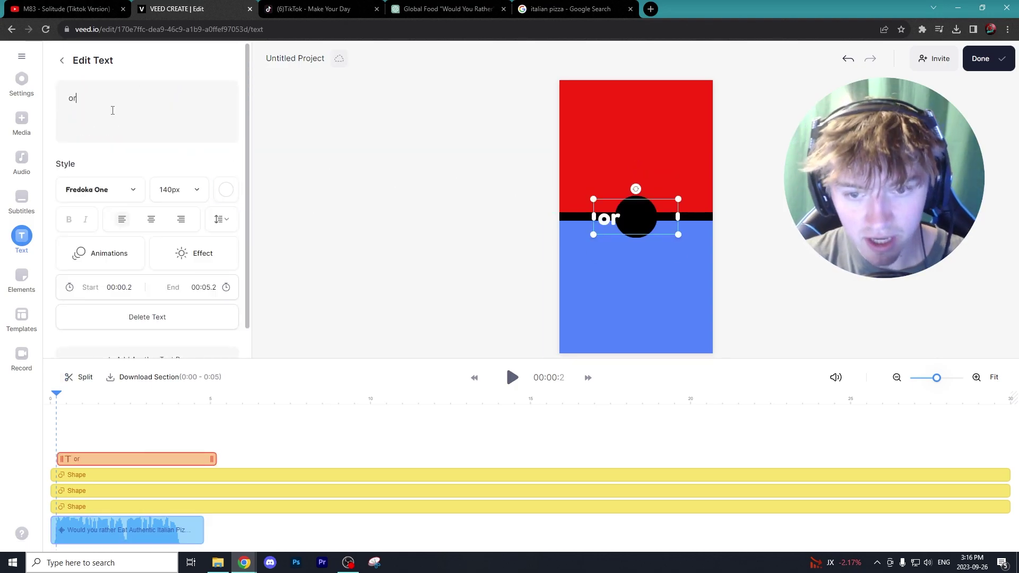
left_click_drag(678, 217, 641, 223)
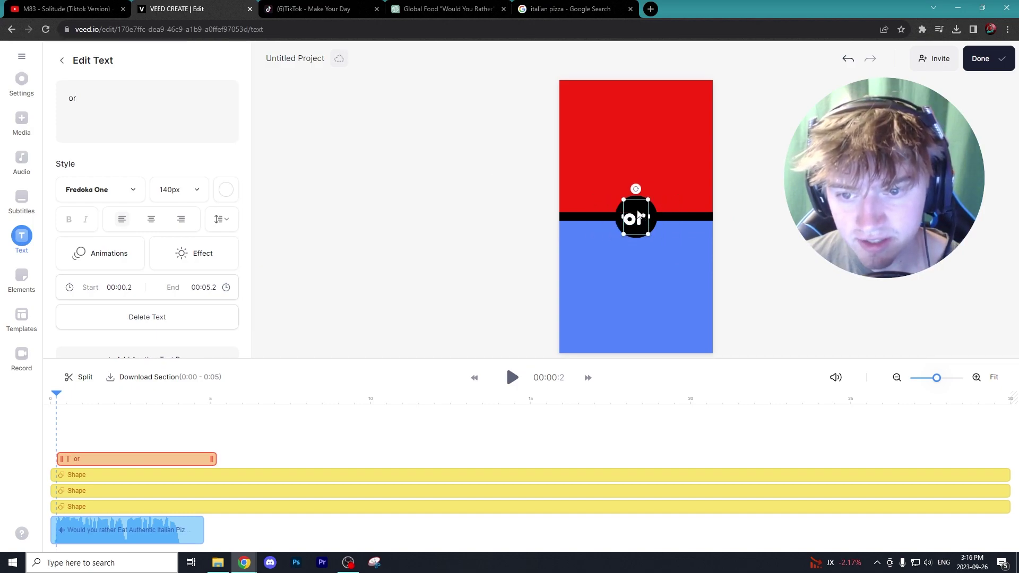
left_click_drag(648, 199, 651, 194)
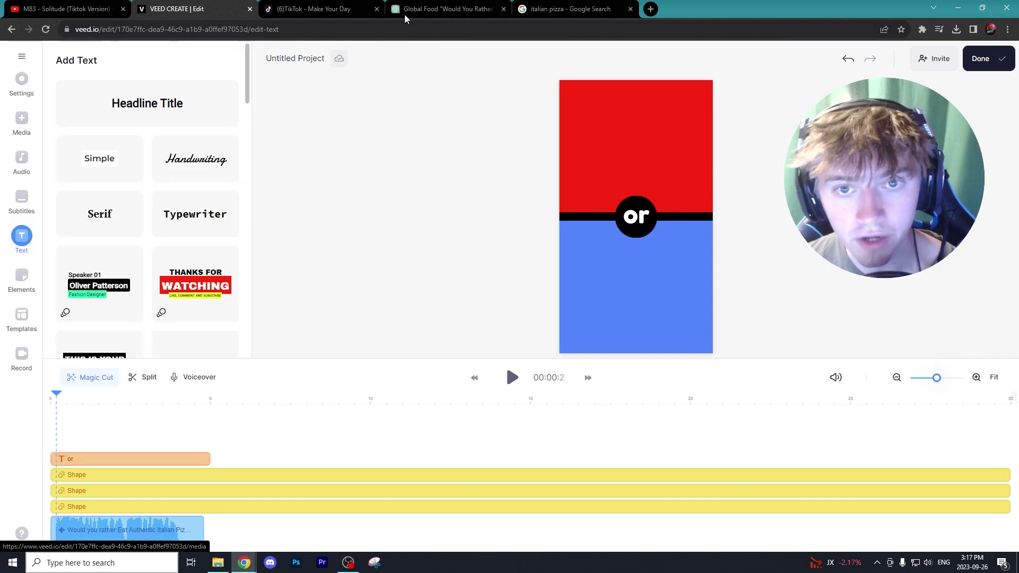
Check the Italian pizza picture in the image search results and upload pizza.png and the all-american-pizza-recipe image to the VEED project.
left_click(571, 9)
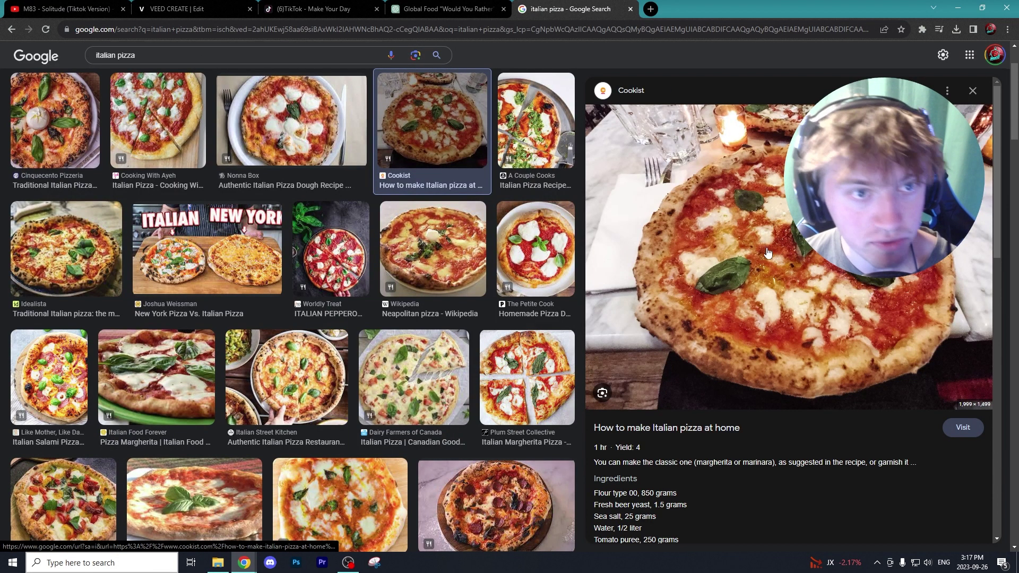
left_click(176, 9)
left_click(21, 118)
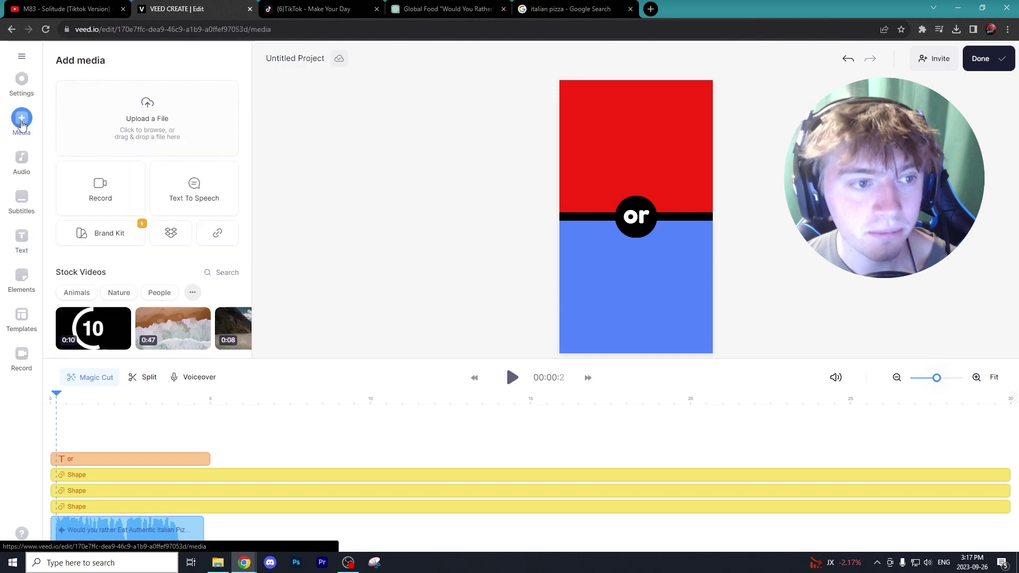
left_click(150, 126)
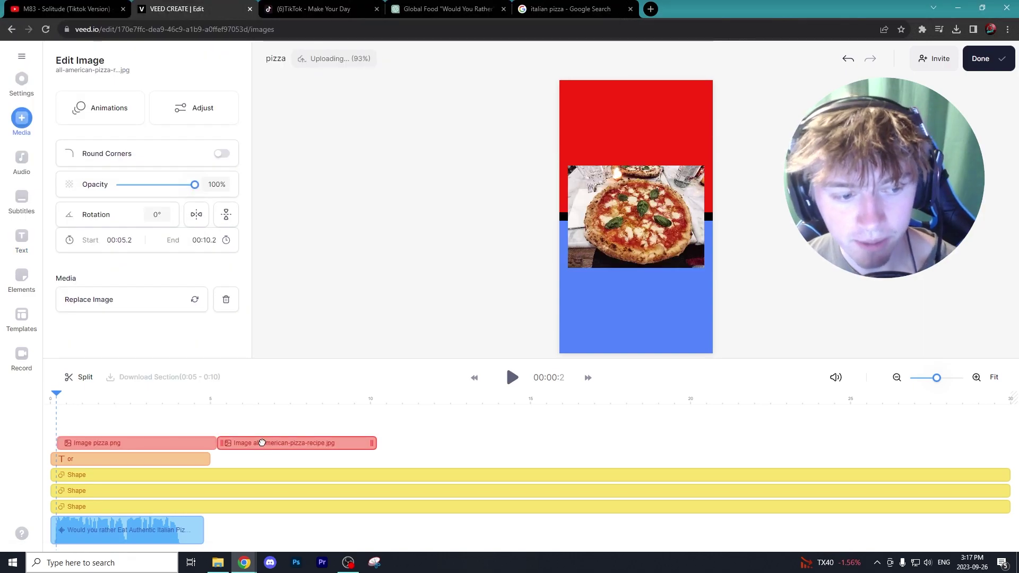
Stack the all-american-pizza-recipe image clip above the pizza.png clip and make it start at 2.3 seconds.
left_click_drag(262, 443, 100, 427)
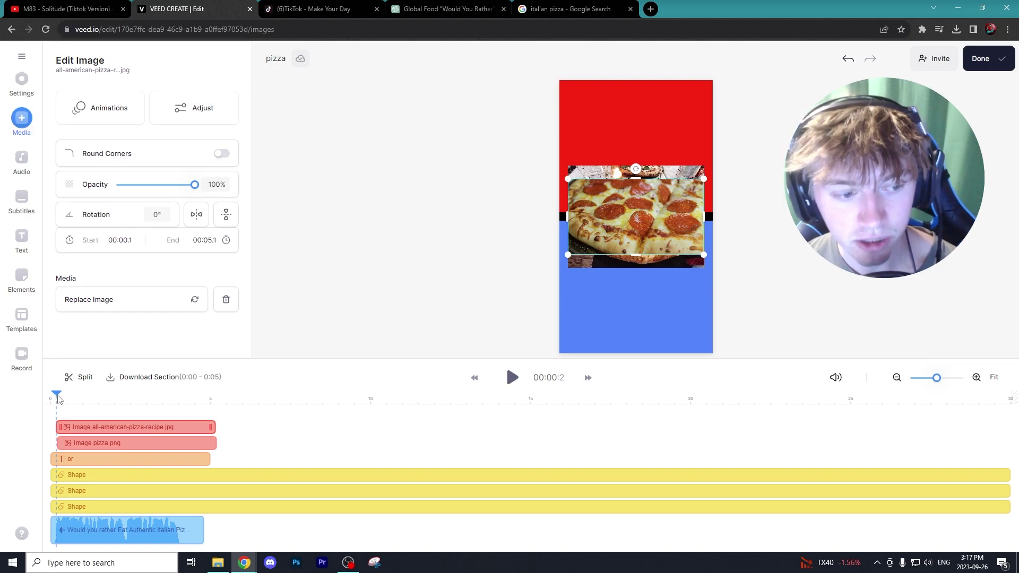
left_click(512, 377)
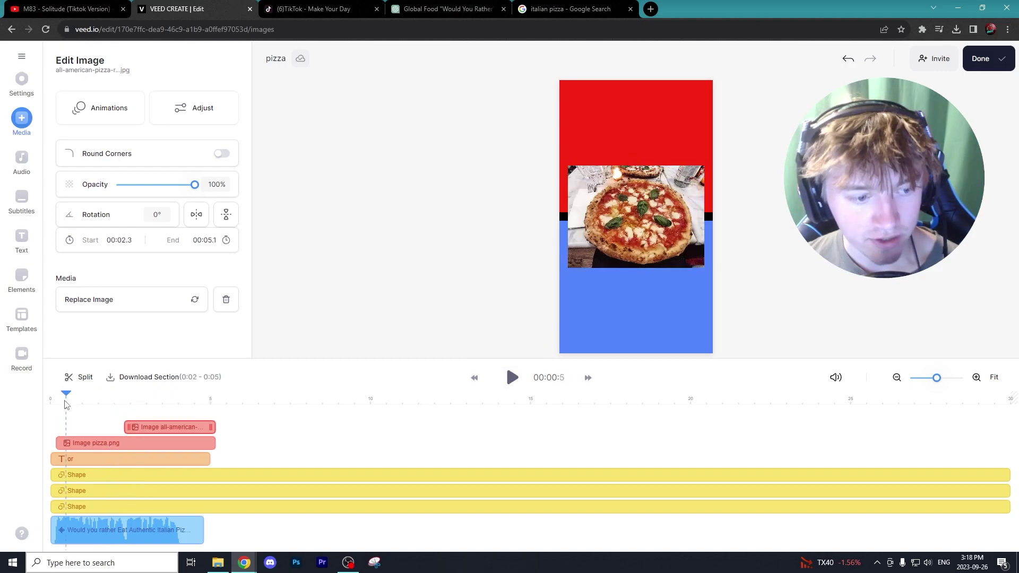
left_click_drag(65, 402, 152, 410)
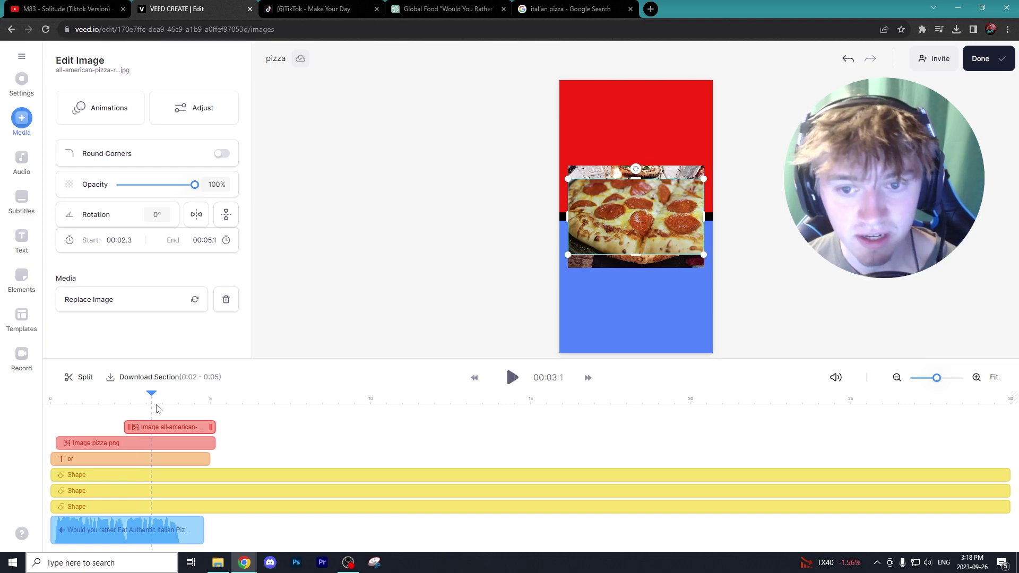
Position the American pizza image in the blue half and the Italian pizza image in the red half.
left_click_drag(629, 213, 630, 284)
left_click(657, 232)
left_click_drag(657, 232, 662, 158)
left_click_drag(636, 193, 639, 302)
left_click_drag(637, 226, 641, 110)
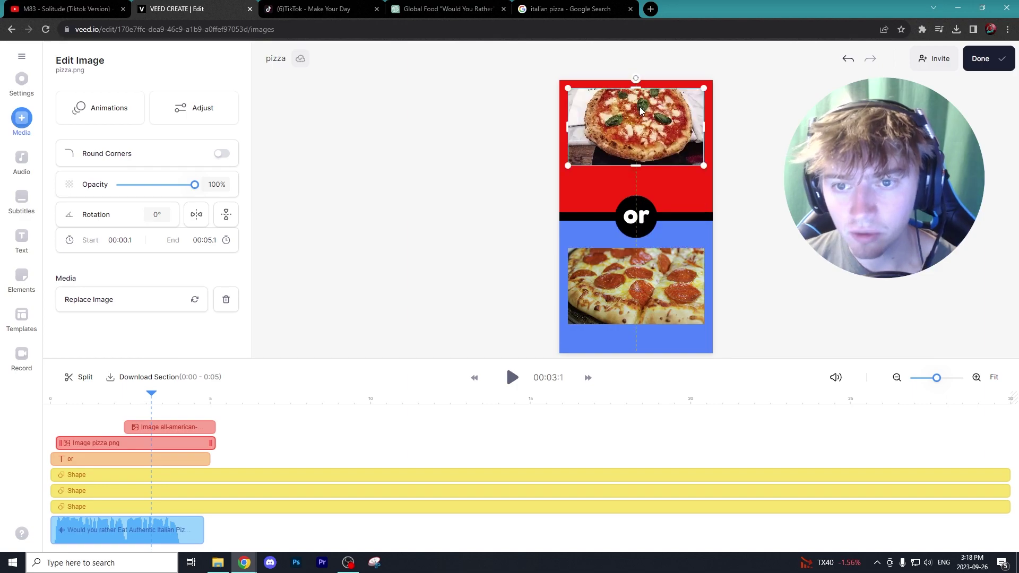
Shrink the Italian pizza image within the red half and give it rounded corners of 20.
left_click_drag(705, 84, 670, 142)
left_click(223, 155)
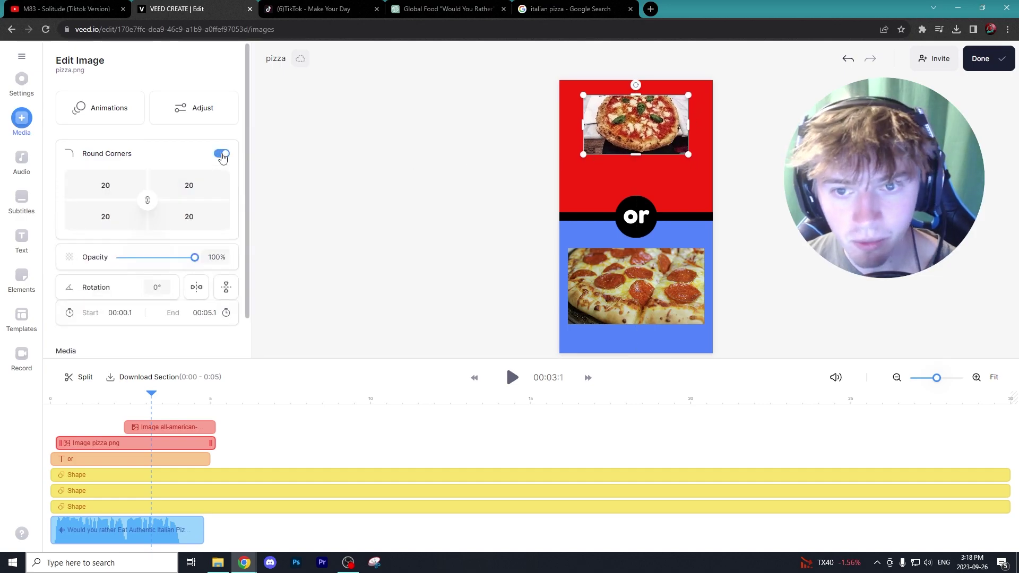
left_click(728, 154)
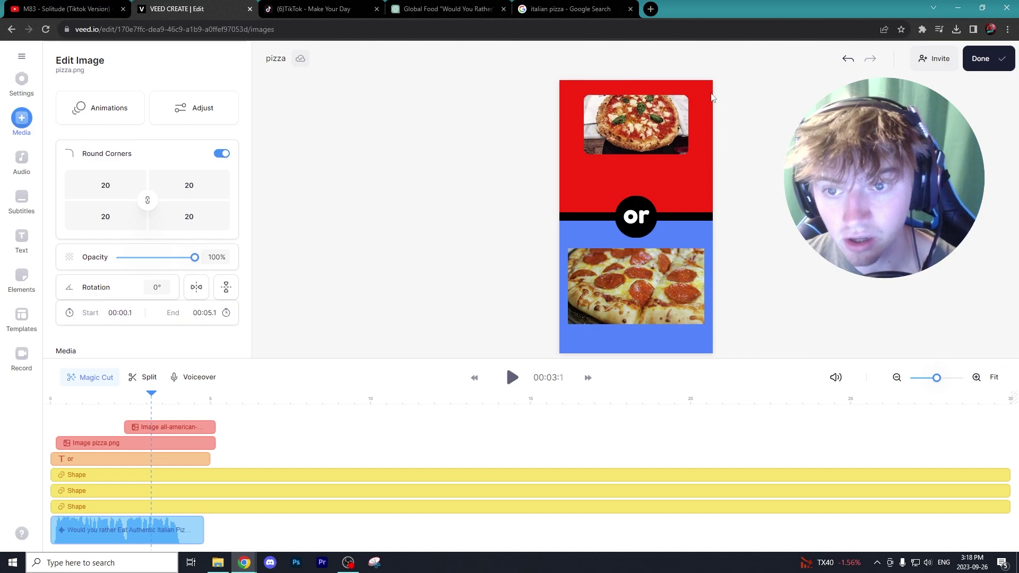
Apply the Pop entrance animation to the Italian pizza image.
left_click(660, 141)
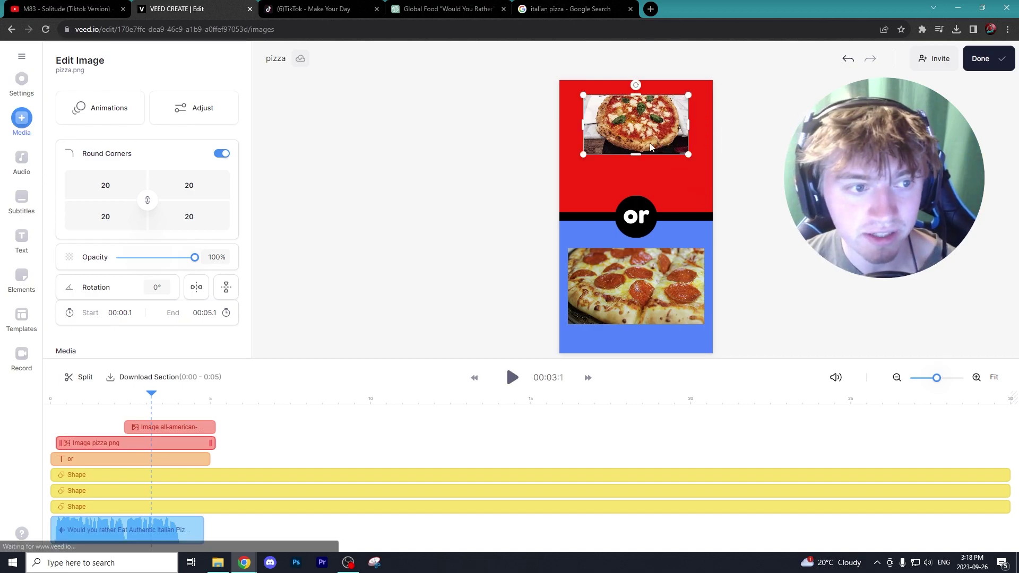
left_click(126, 118)
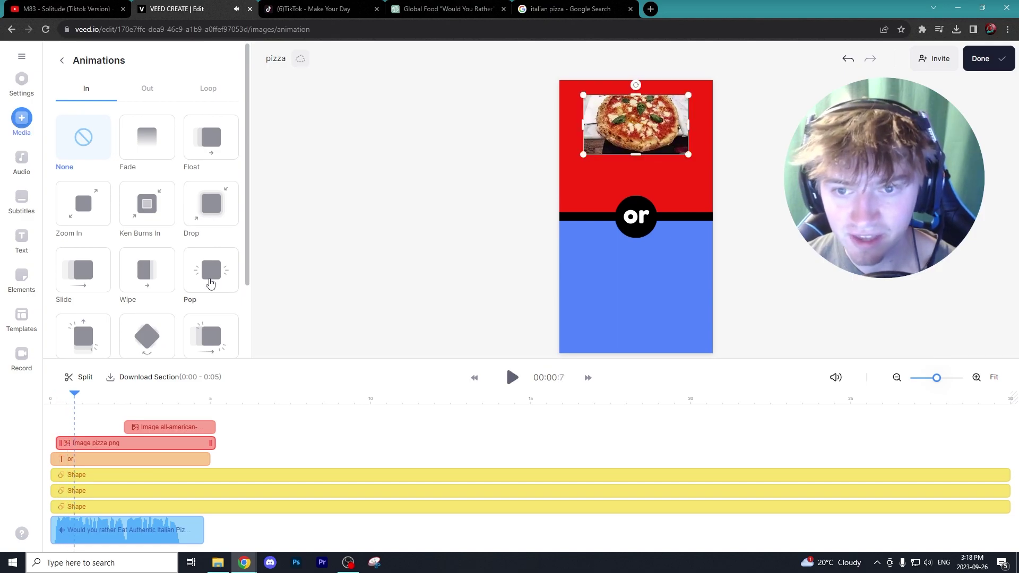
left_click(211, 283)
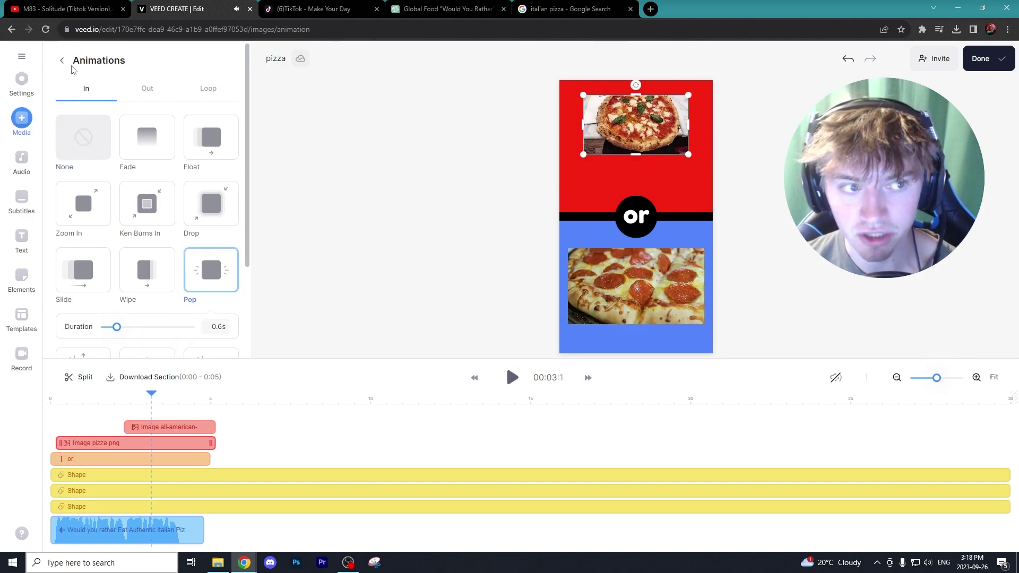
Shrink the American pizza image to about the Italian one's size and center it low in the blue half.
left_click(578, 305)
left_click_drag(568, 324, 588, 312)
left_click_drag(704, 248, 692, 255)
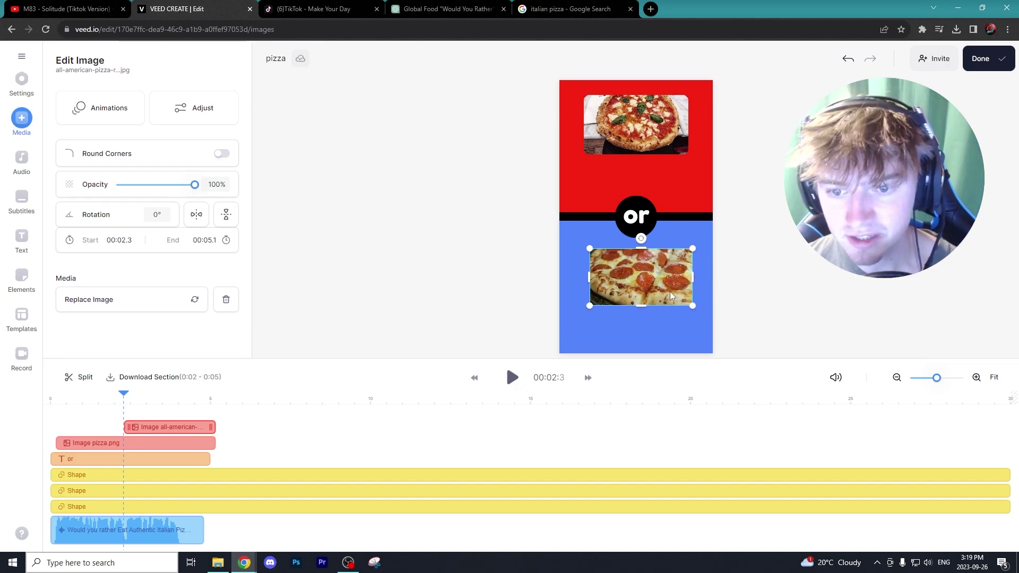
left_click_drag(670, 291, 665, 314)
Round the corners of the American pizza image and apply the Pop entrance animation to it.
left_click(222, 154)
left_click(112, 116)
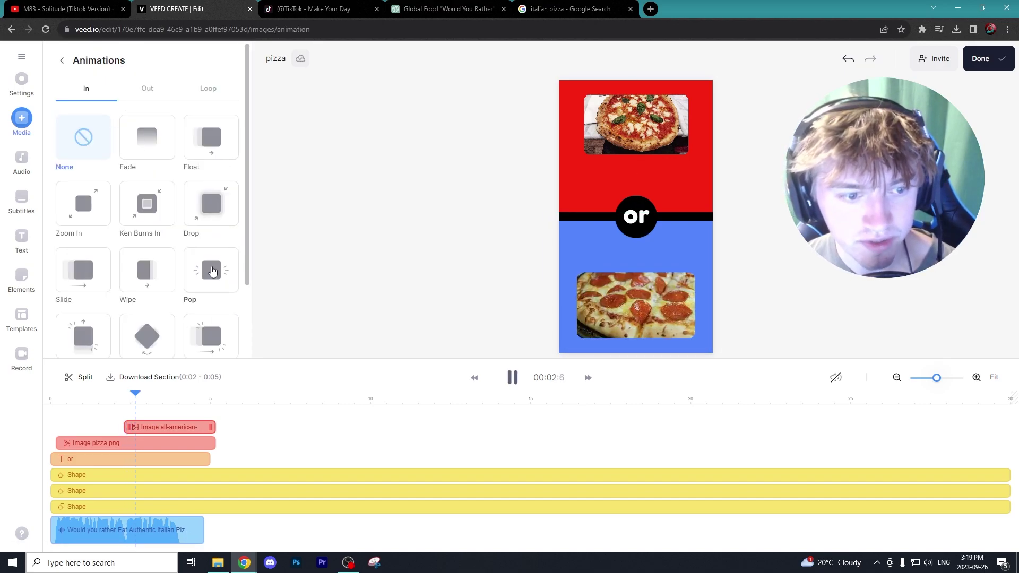
left_click(211, 269)
Add the text "Authentic Italian Pizza" using the "LOVE, PEACE & JOY." text preset.
left_click_drag(124, 396, 175, 410)
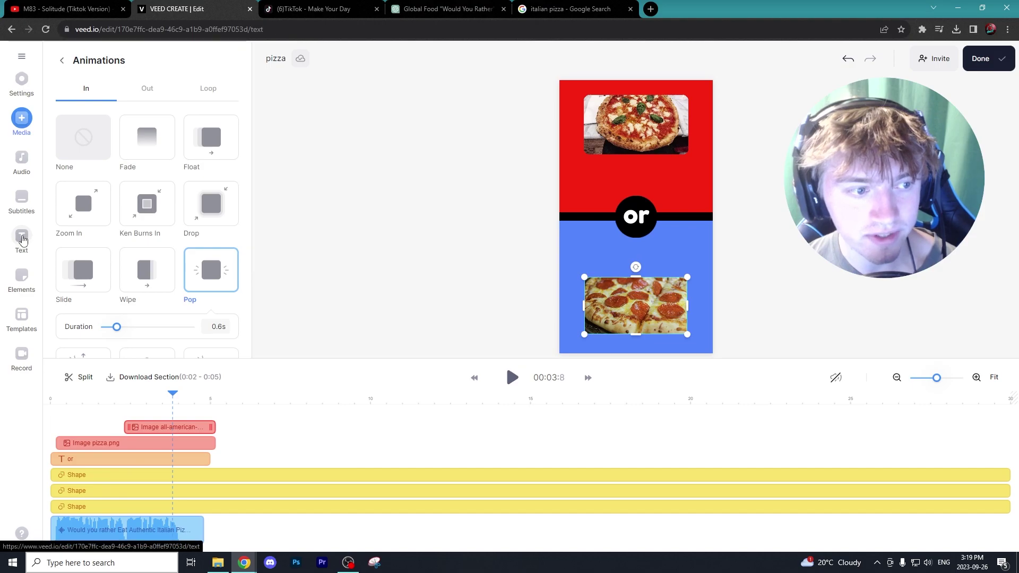
left_click(21, 238)
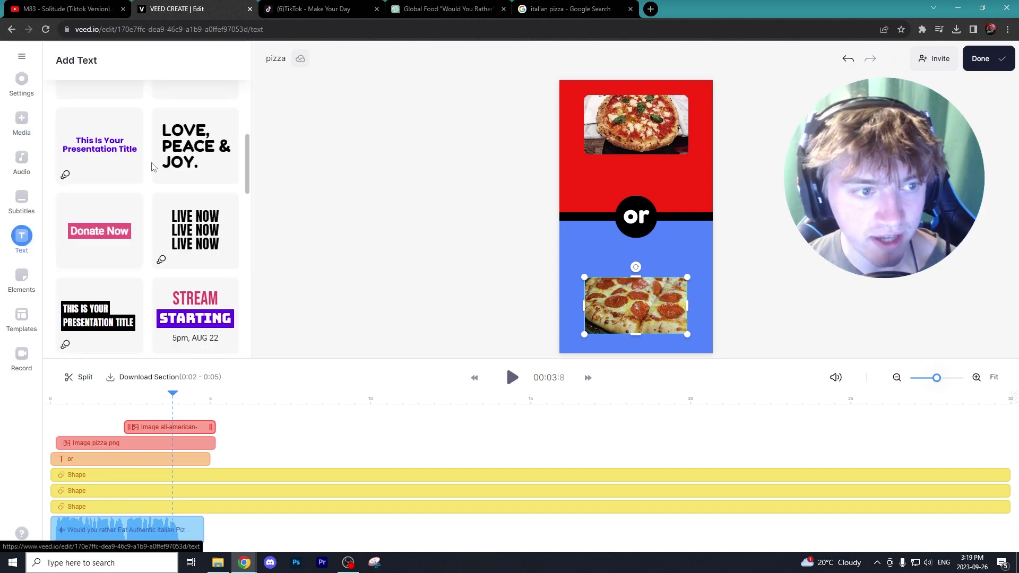
left_click(182, 154)
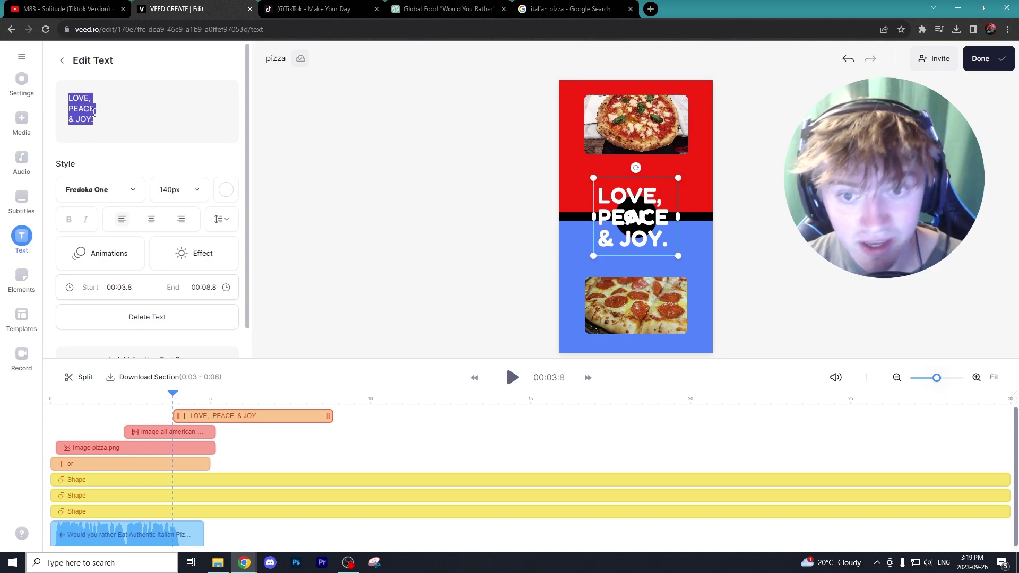
type("Authentic Italian Pizza")
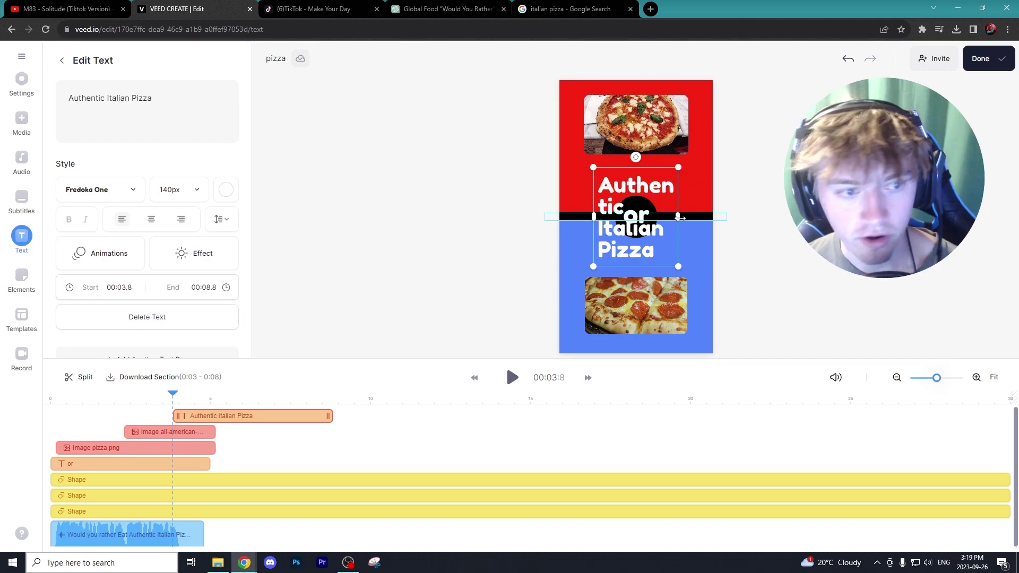
Fit the "Authentic Italian Pizza" text at 60px below the Italian pizza image and give it the Shadow effect.
left_click(198, 198)
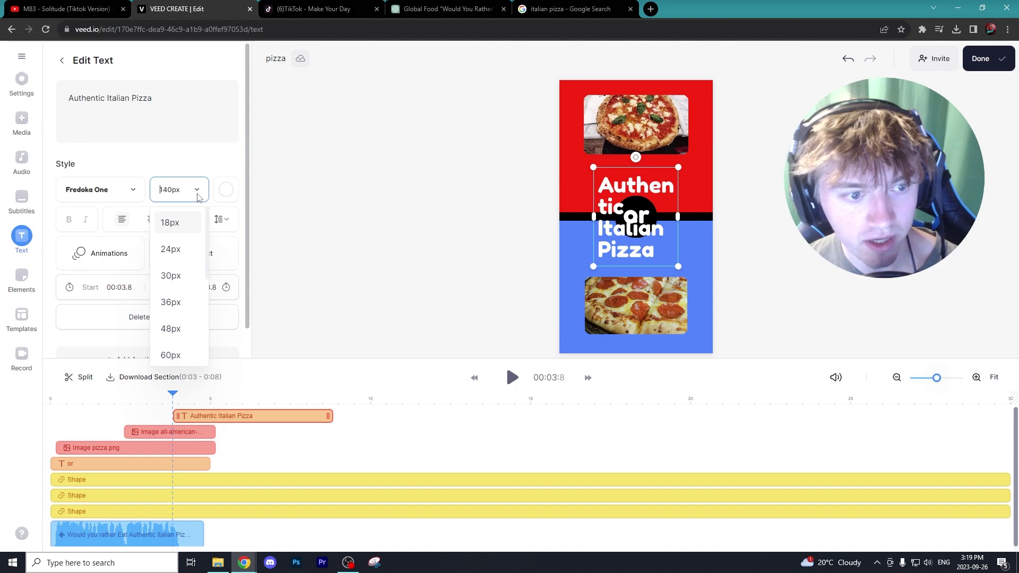
left_click(175, 276)
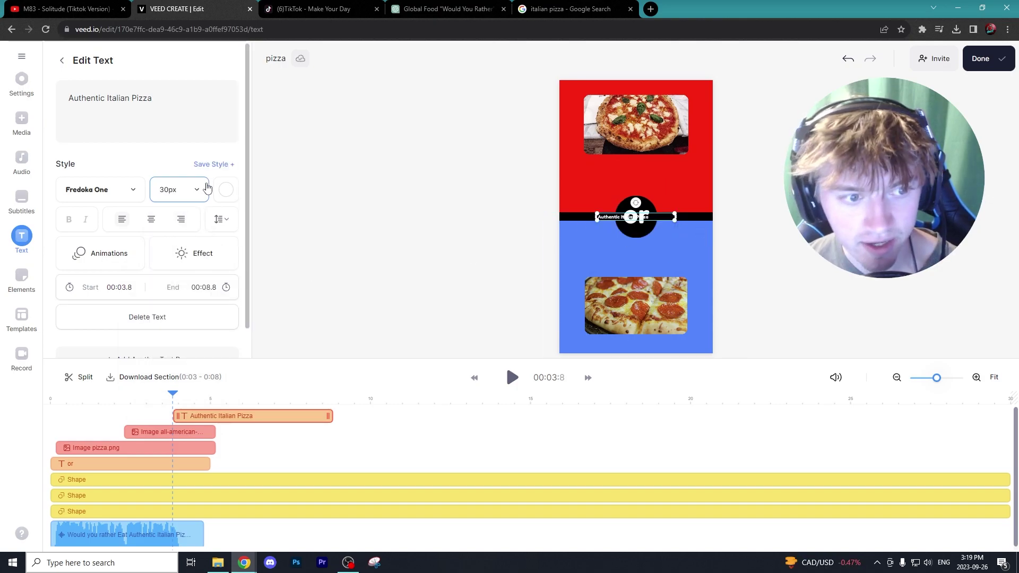
left_click(194, 261)
left_click(147, 160)
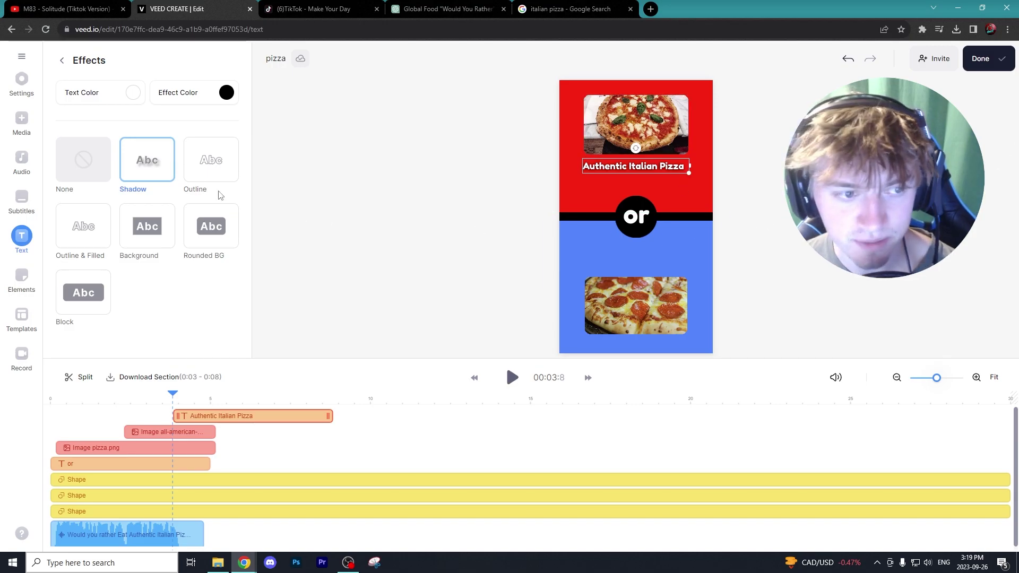
Apply the Drop entrance animation to the "Authentic Italian Pizza" text.
left_click(61, 60)
left_click(96, 250)
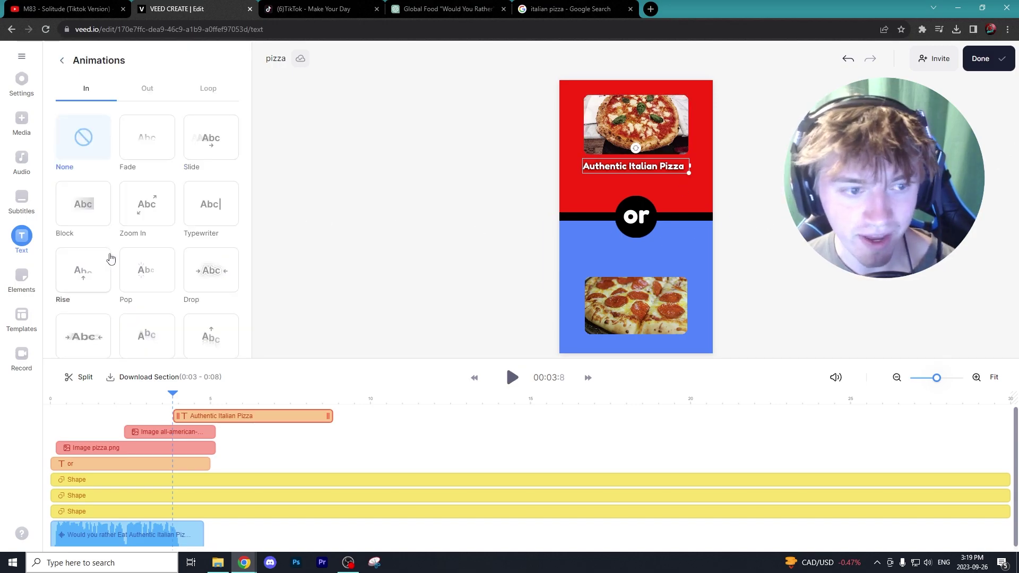
scroll(159, 270, "down", 1)
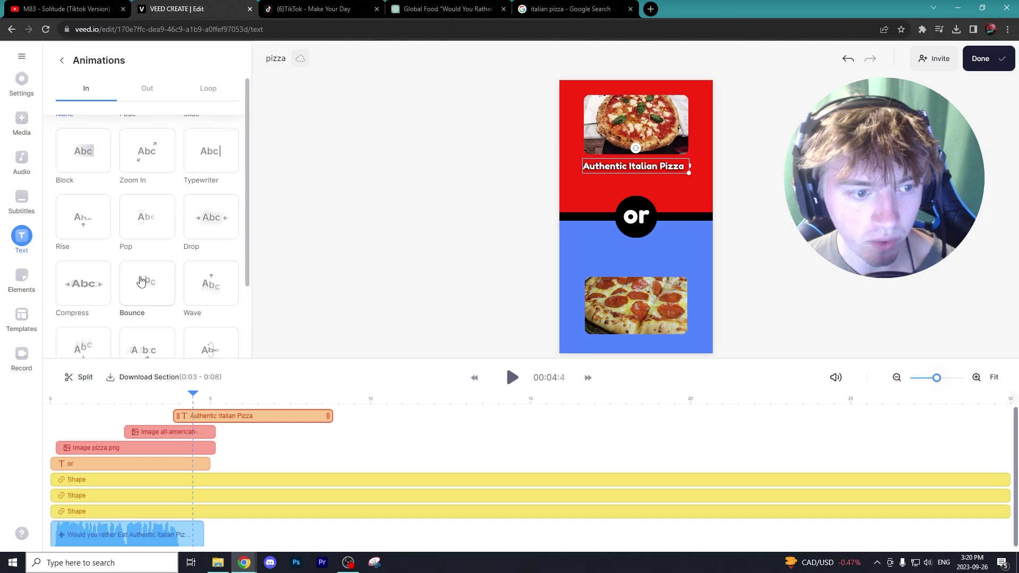
scroll(217, 177, "down", 1)
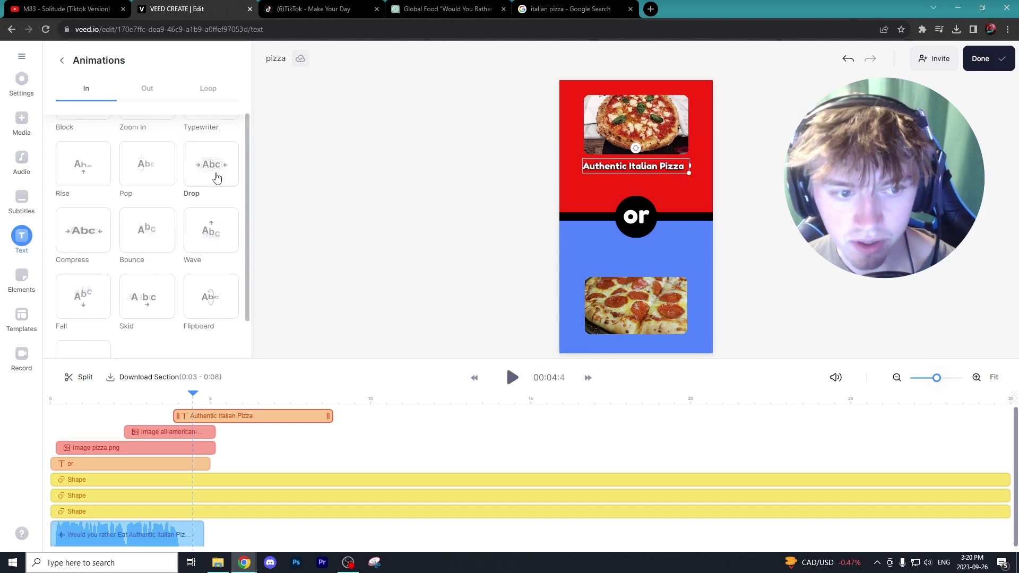
left_click(217, 176)
Move the "Authentic Italian Pizza" text clip to its own track, aligned in time with the pizza.png clip.
left_click_drag(214, 416, 108, 438)
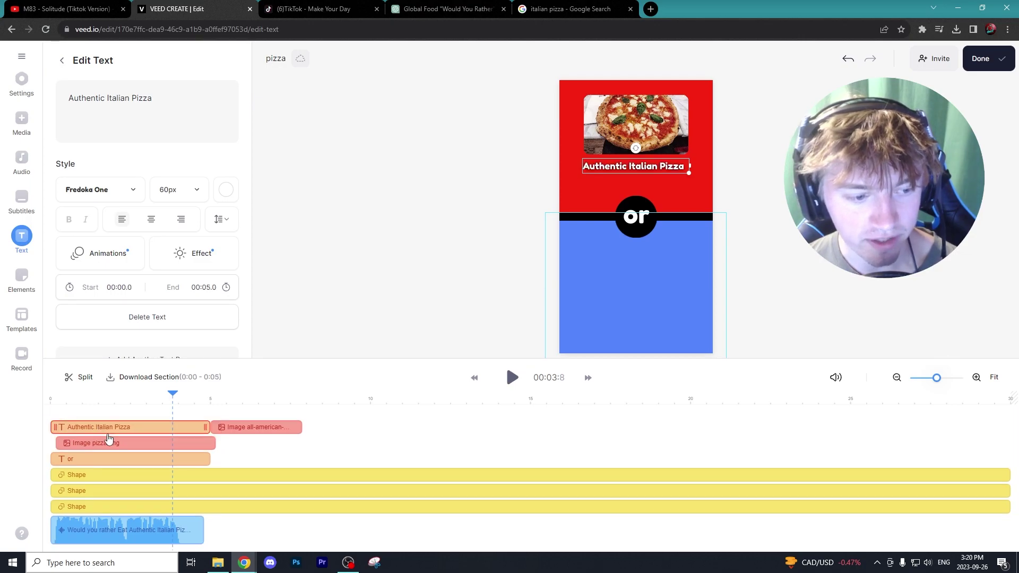
left_click(61, 437)
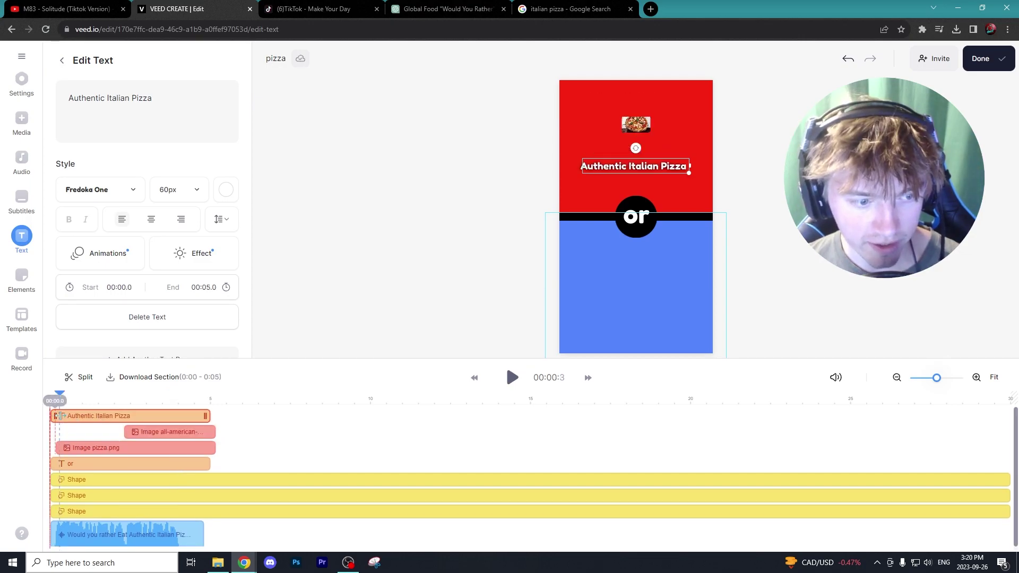
left_click_drag(59, 416, 136, 415)
Preview how the images and texts of both pizza options appear along the timeline.
left_click(69, 408)
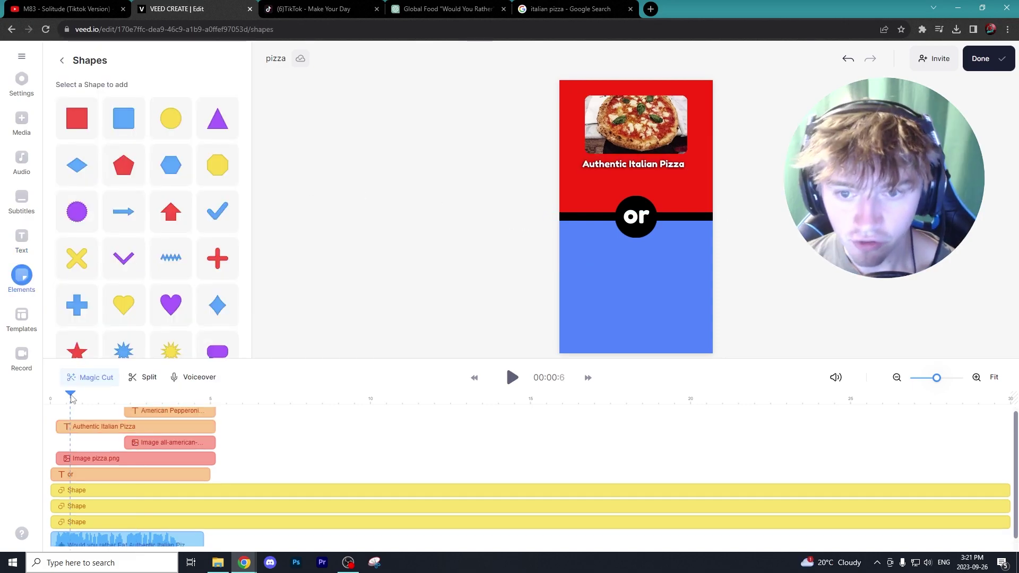
left_click_drag(97, 401, 169, 400)
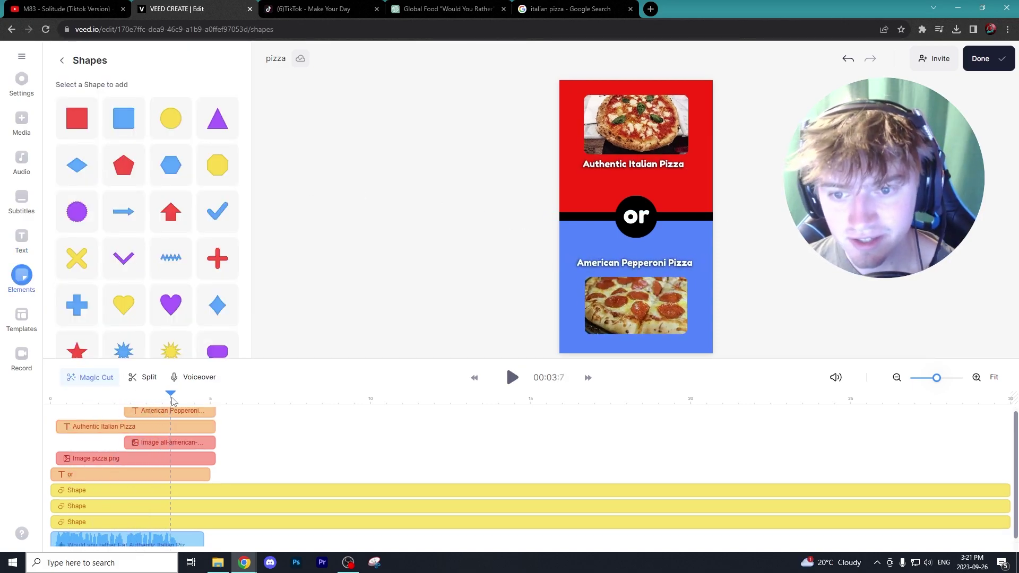
left_click_drag(171, 401, 133, 406)
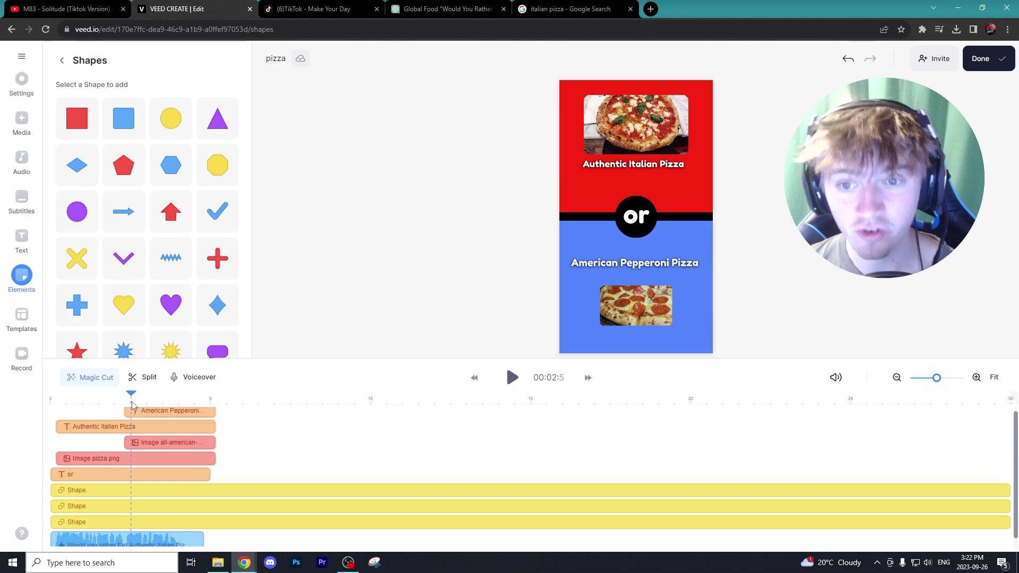
left_click(132, 404)
Switch to the TikTok reference video and replay the end of question 2/7 to study its transition to the next question.
key("ctrl+Tab")
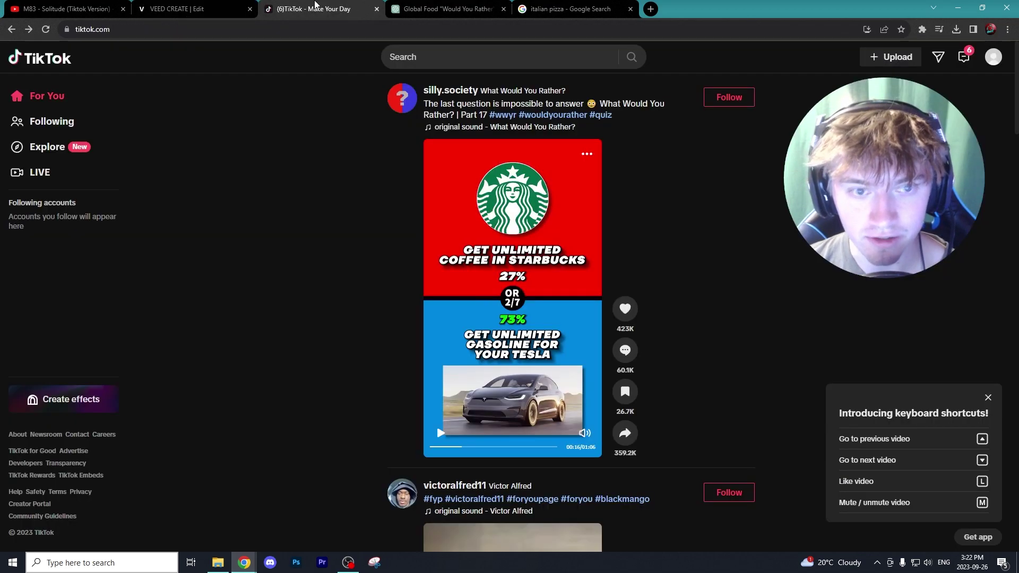
left_click_drag(455, 451, 452, 452)
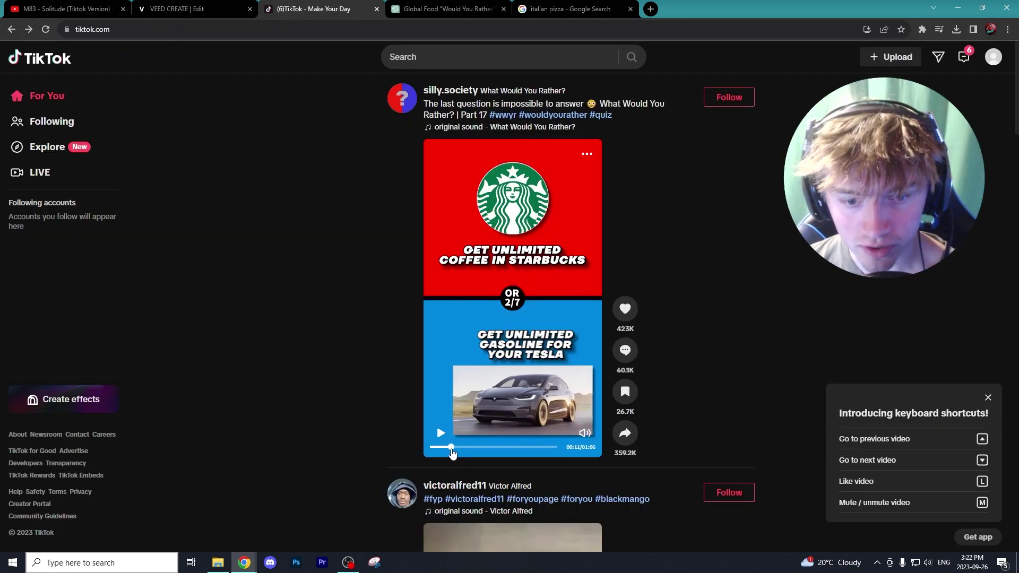
left_click(440, 438)
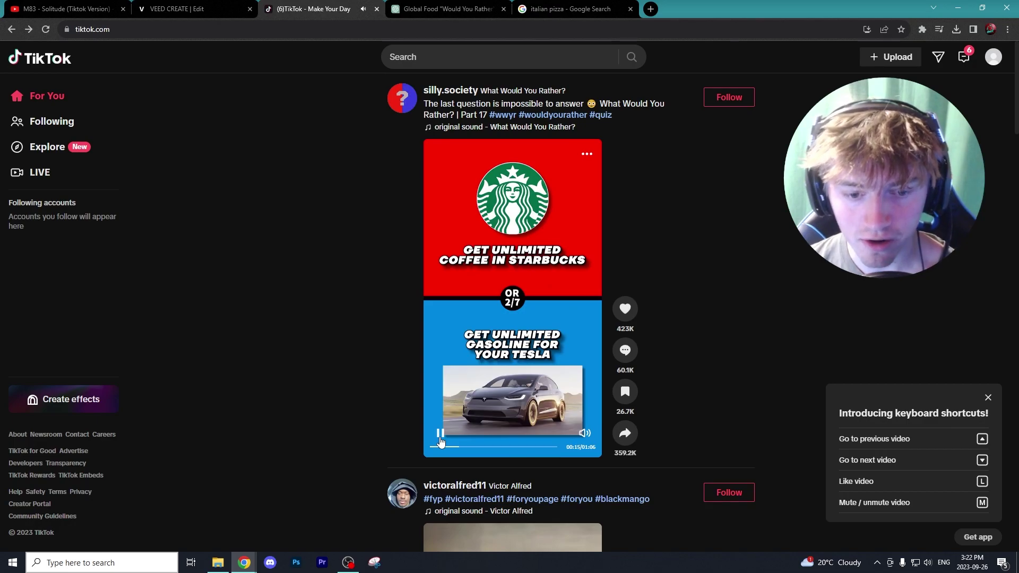
left_click(440, 436)
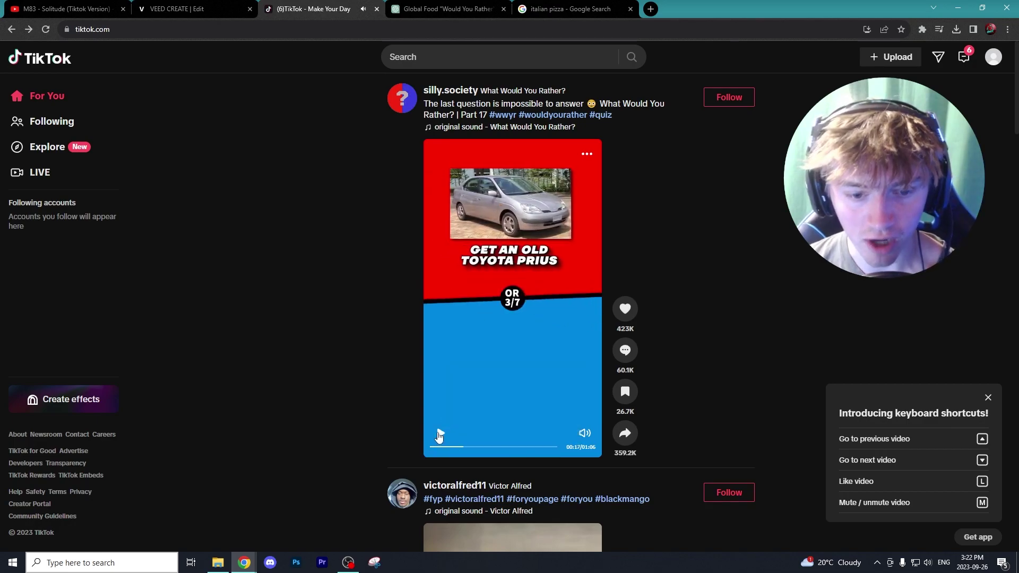
Return to the VEED project and trim the end of the pizza narration clip to about 4 seconds.
left_click(256, 8)
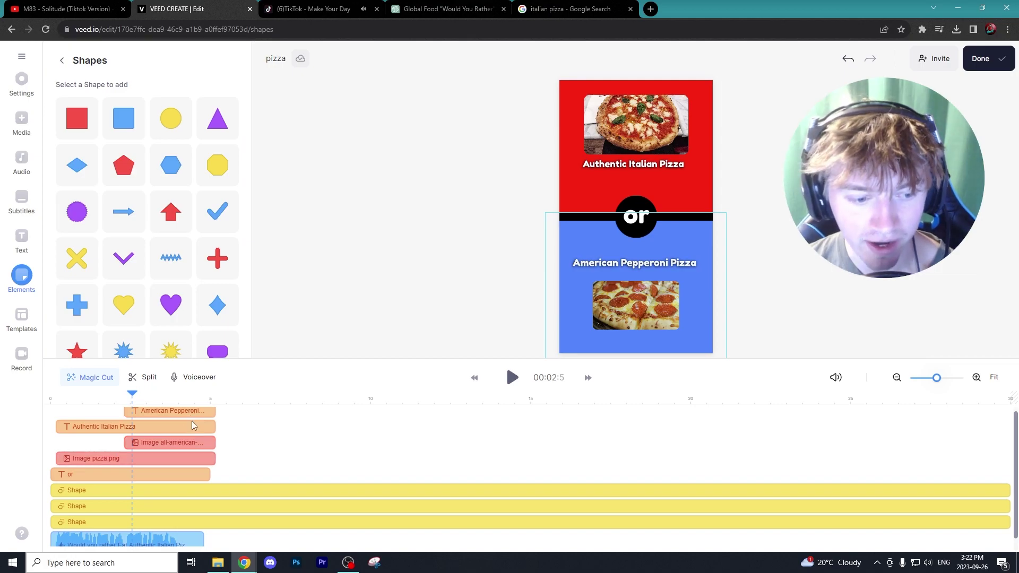
scroll(192, 423, "down", 1)
left_click(191, 531)
left_click_drag(197, 530, 184, 533)
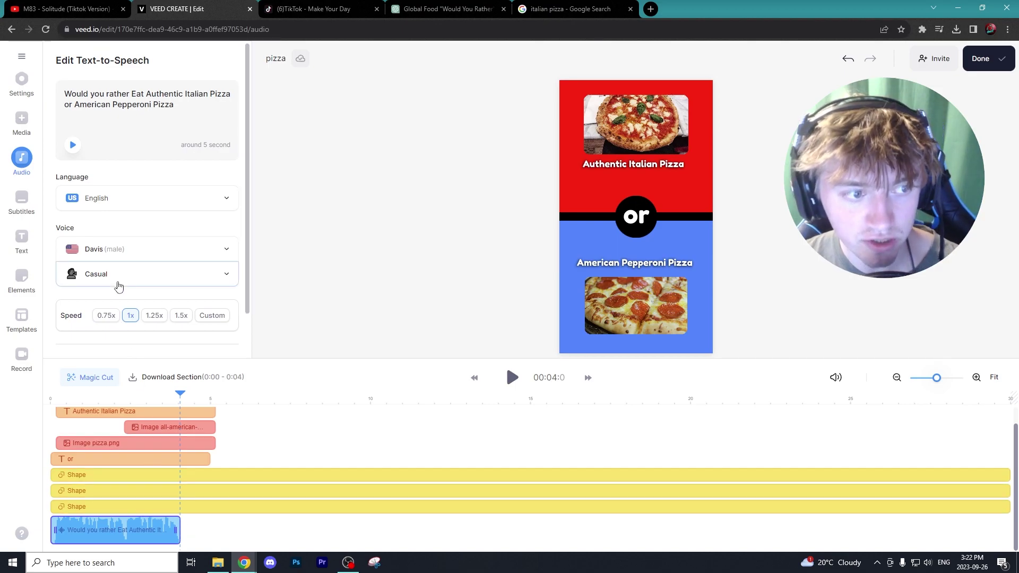
Search the stock videos for "timer", clear the search, and add the recently used 10-second countdown video at the 4-second mark.
left_click(21, 157)
left_click(21, 118)
scroll(210, 176, "down", 3)
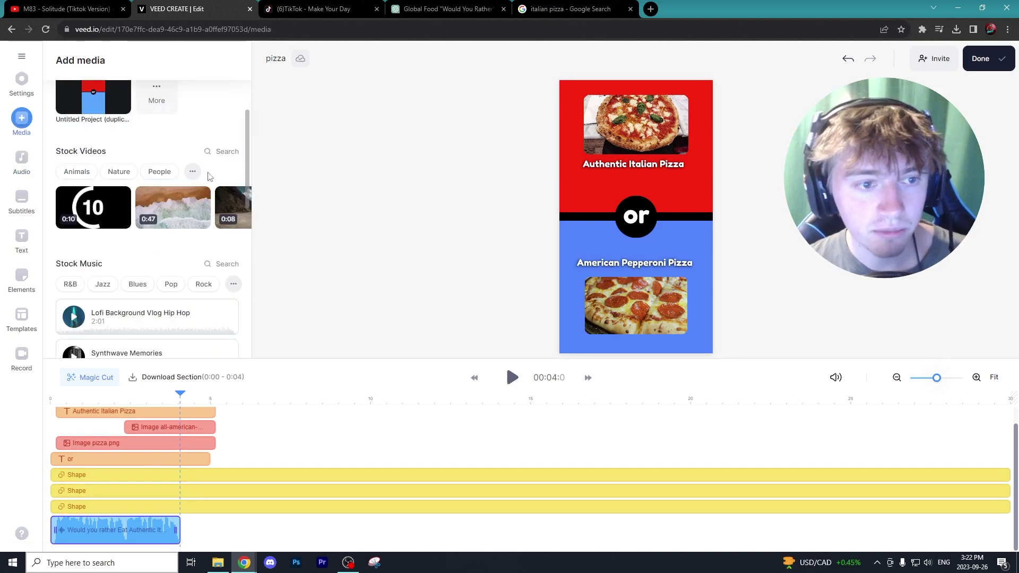
left_click(225, 152)
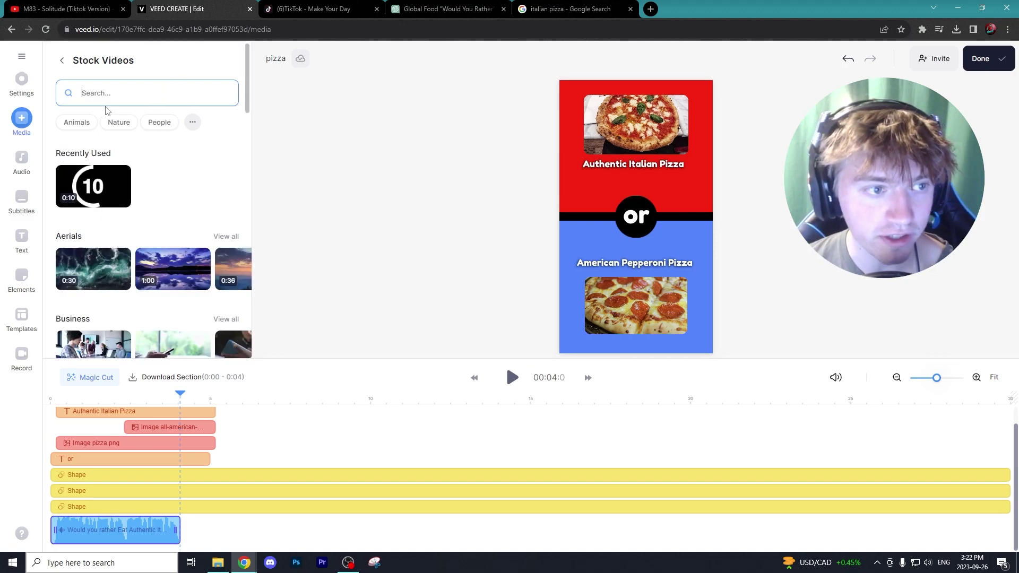
type("timer")
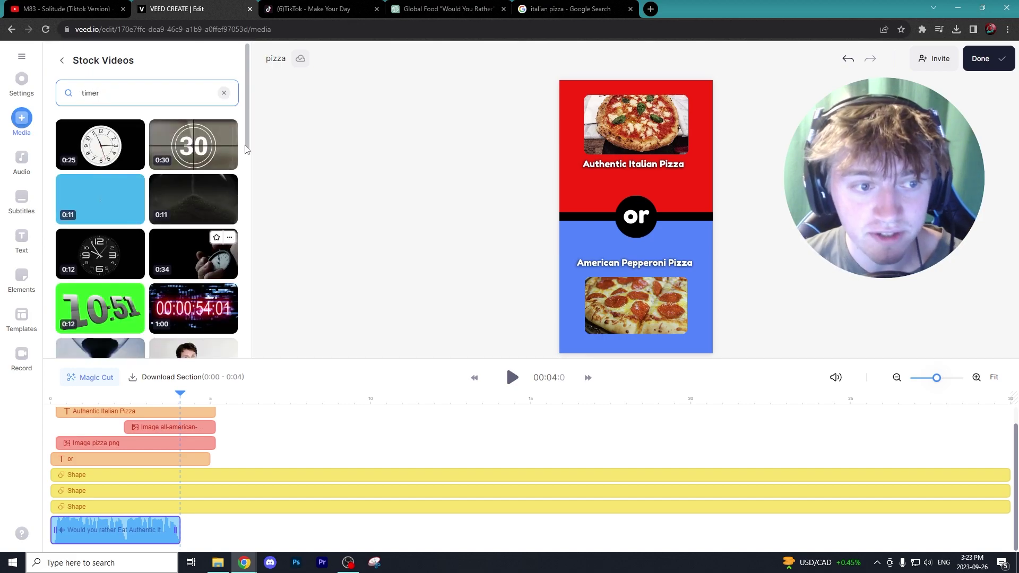
left_click(224, 93)
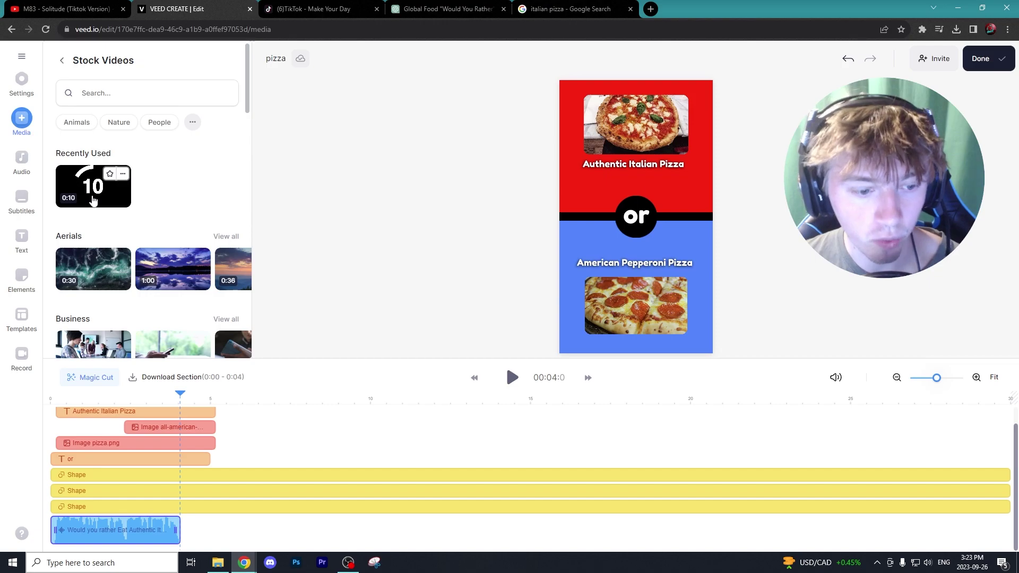
left_click(94, 200)
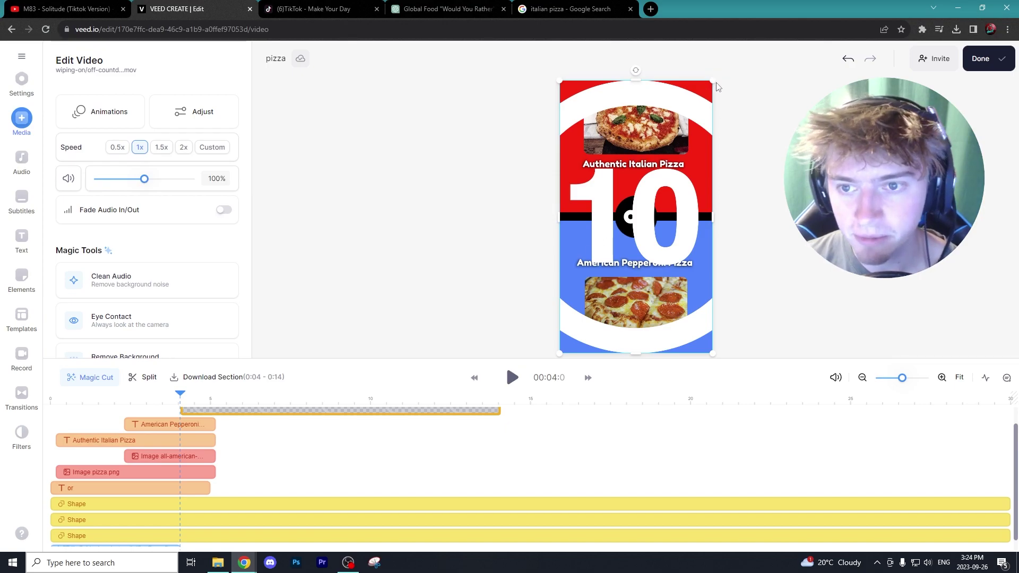
Shrink the countdown video and centre it over the black circle between the red and blue halves.
left_click_drag(714, 79, 577, 298)
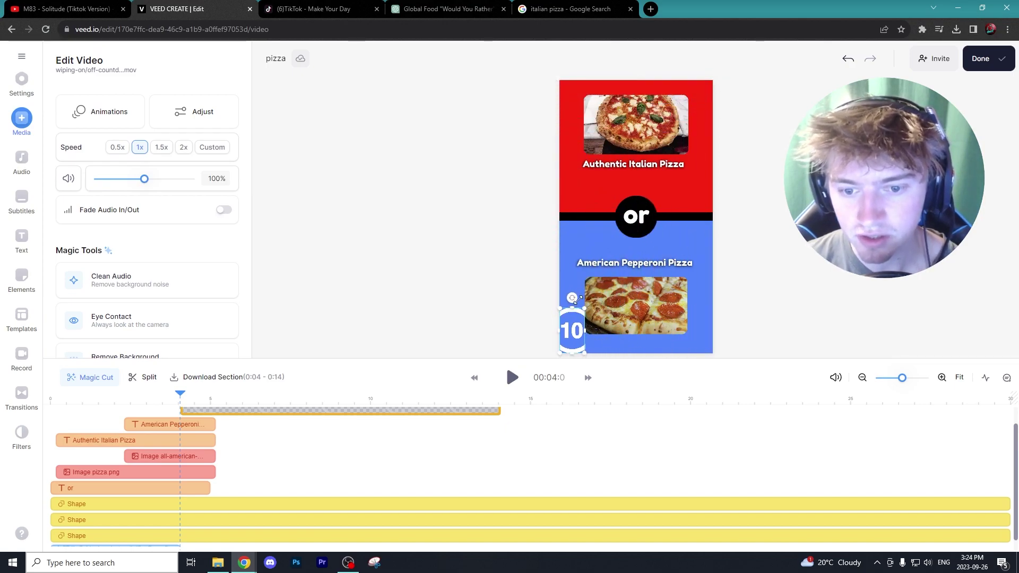
left_click_drag(584, 334, 651, 218)
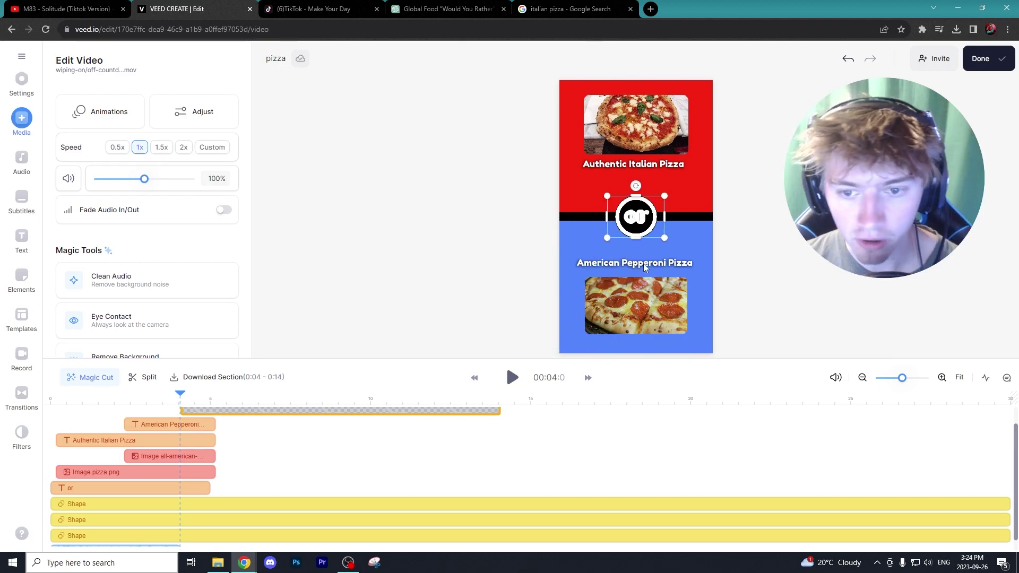
Cut the "or" text clip so it ends at 4 seconds, and move the countdown clip onto its track directly after it.
scroll(190, 484, "down", 1)
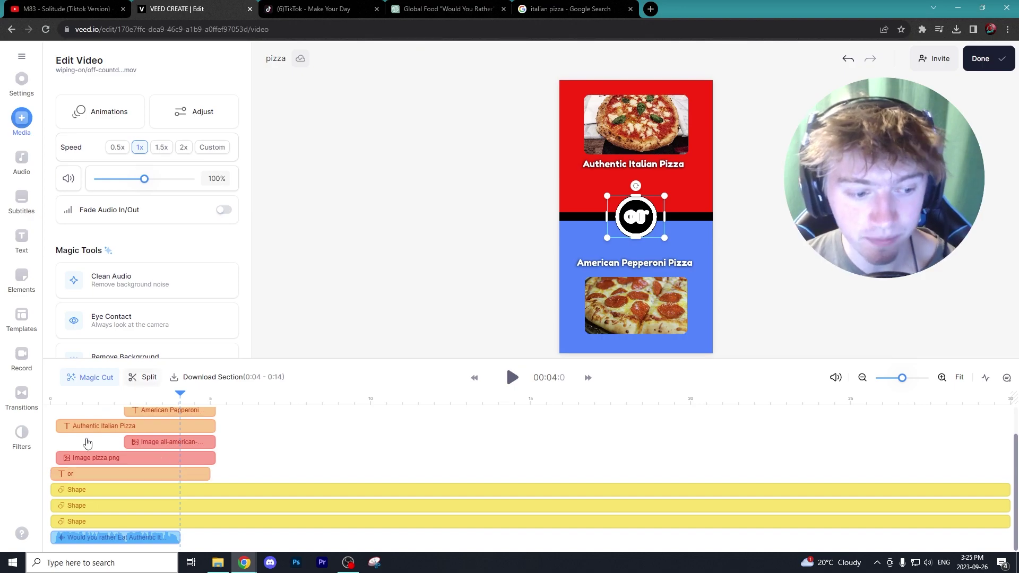
left_click(145, 473)
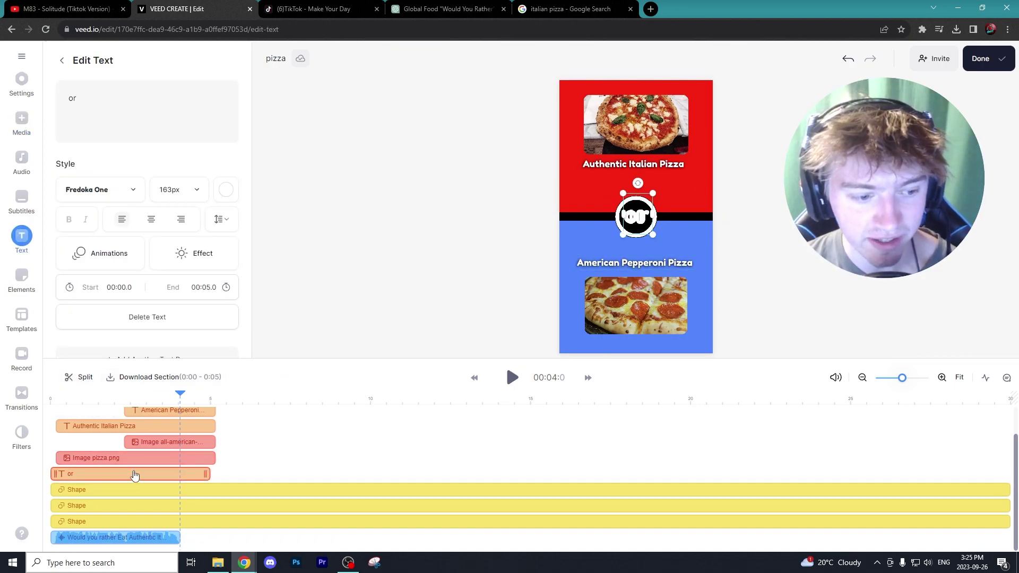
left_click(80, 379)
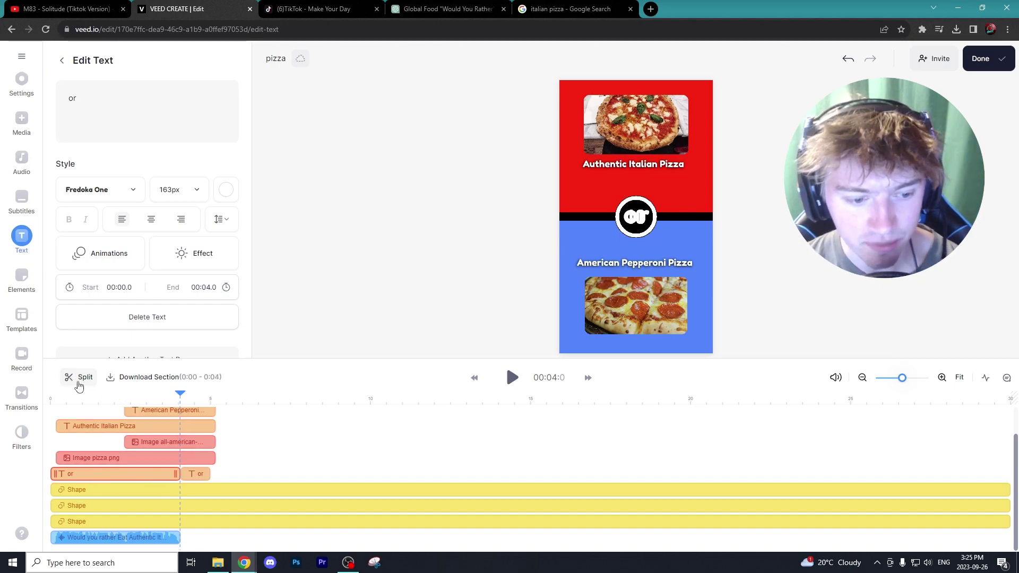
left_click(197, 475)
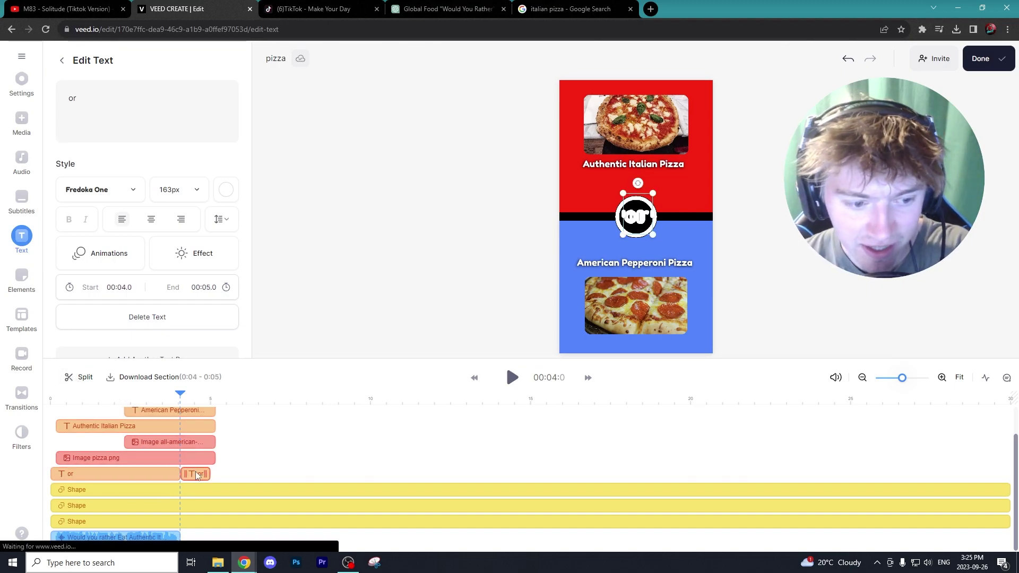
key("Delete")
left_click(224, 422)
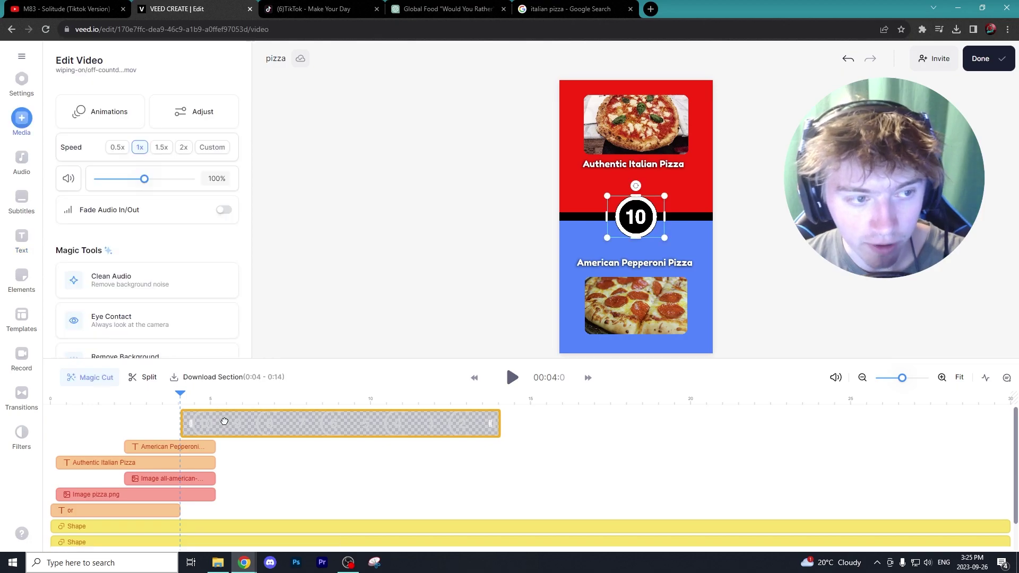
left_click_drag(223, 421, 227, 513)
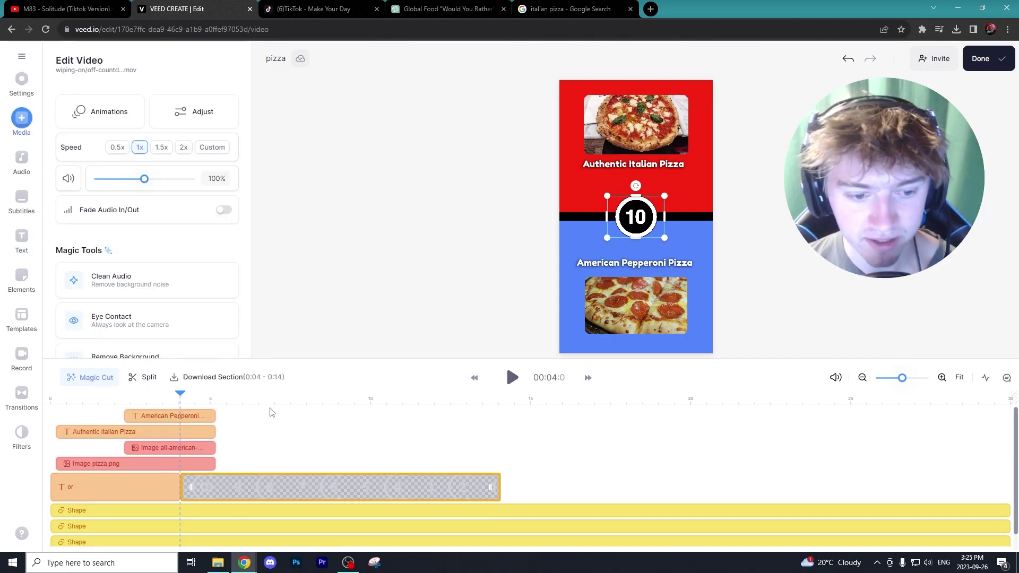
Split the countdown clip where it reaches 5, delete the first part, and move the remainder directly after the "or" clip.
left_click_drag(267, 402, 377, 402)
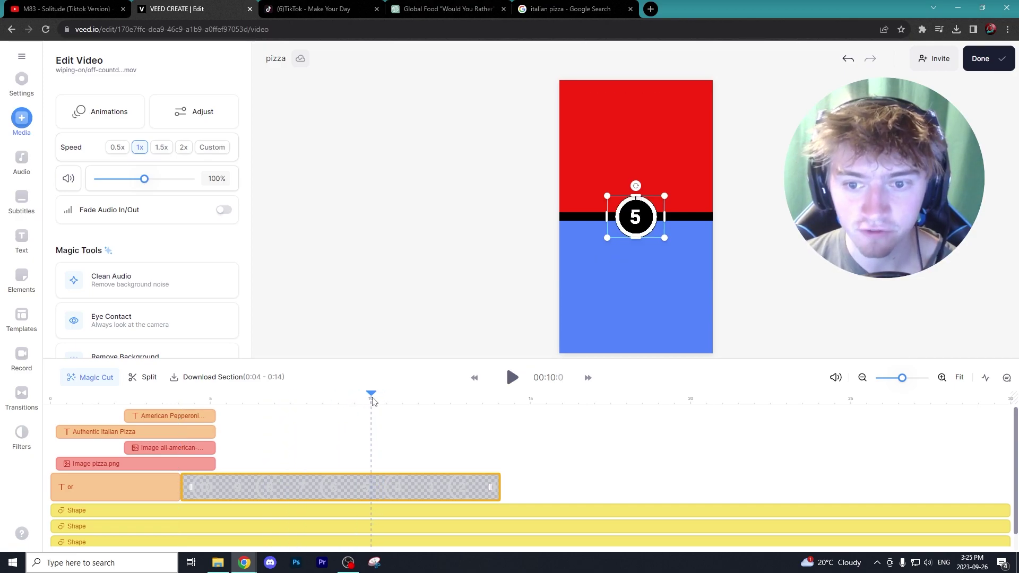
left_click_drag(373, 402, 341, 402)
left_click(145, 378)
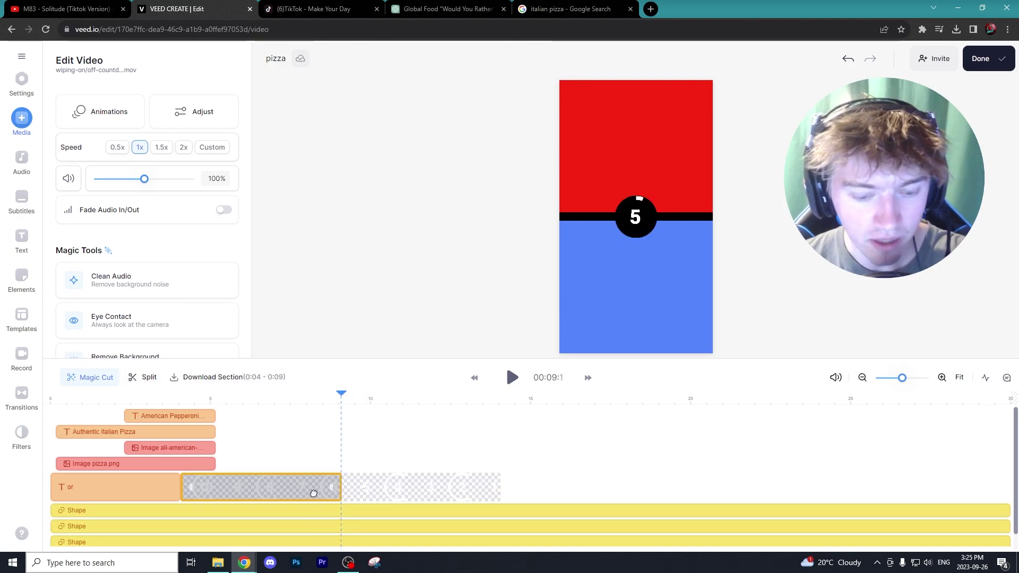
key("Delete")
left_click_drag(381, 494, 216, 491)
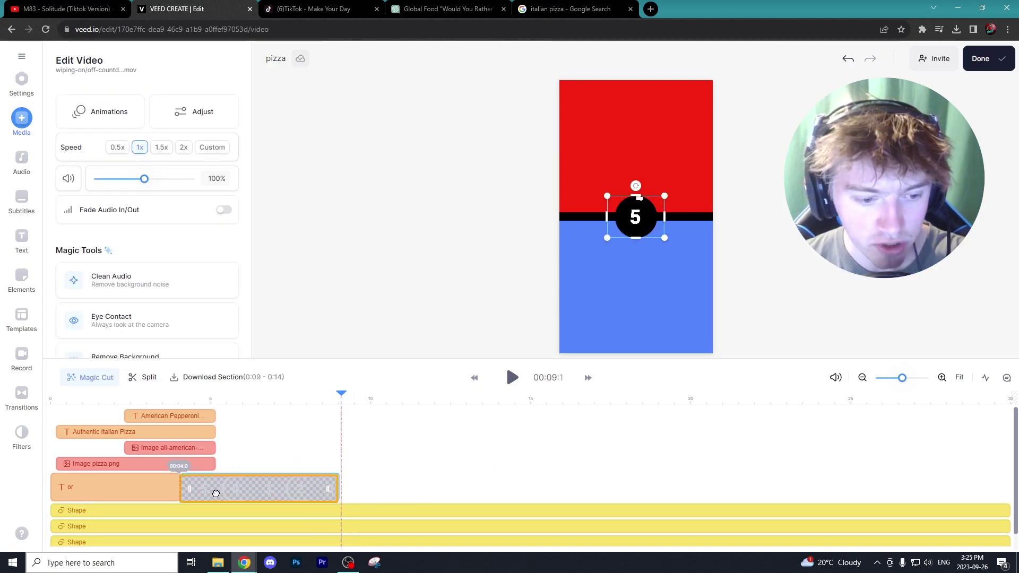
Set the shortened countdown clip's speed to 2x and scrub through it to check the countdown.
left_click_drag(177, 398, 260, 405)
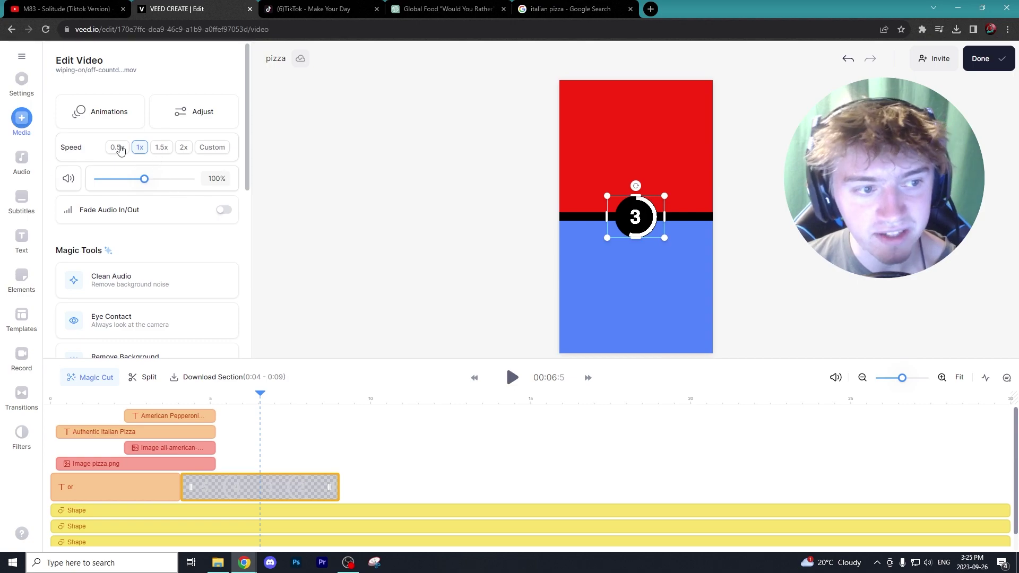
left_click(184, 148)
left_click_drag(226, 401, 258, 406)
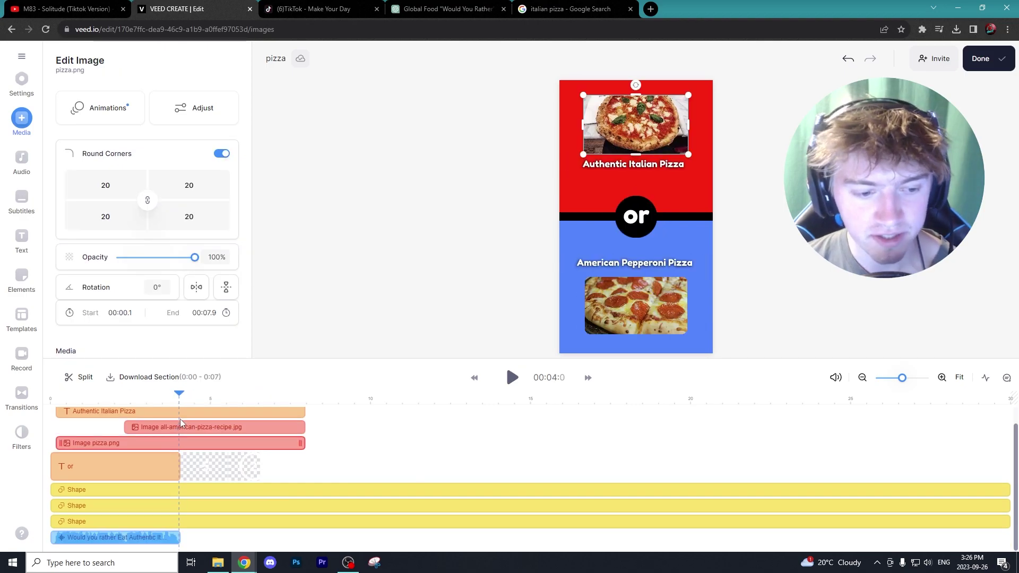
Search the sound effects for "timer" and add the (elearning) Clock Ticking for 10 seconds sound at the start of the countdown clip.
left_click_drag(180, 419, 181, 419)
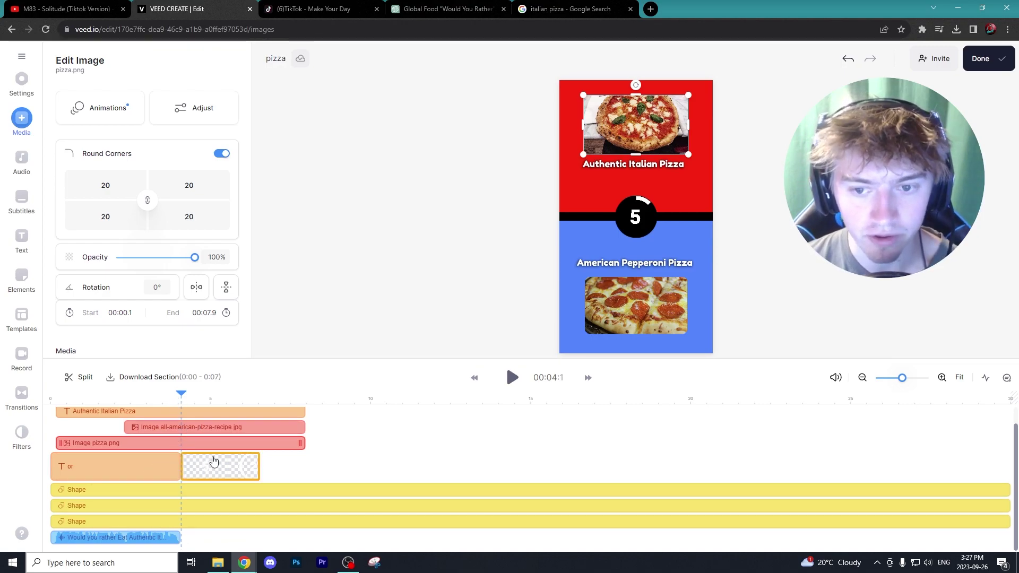
left_click(22, 162)
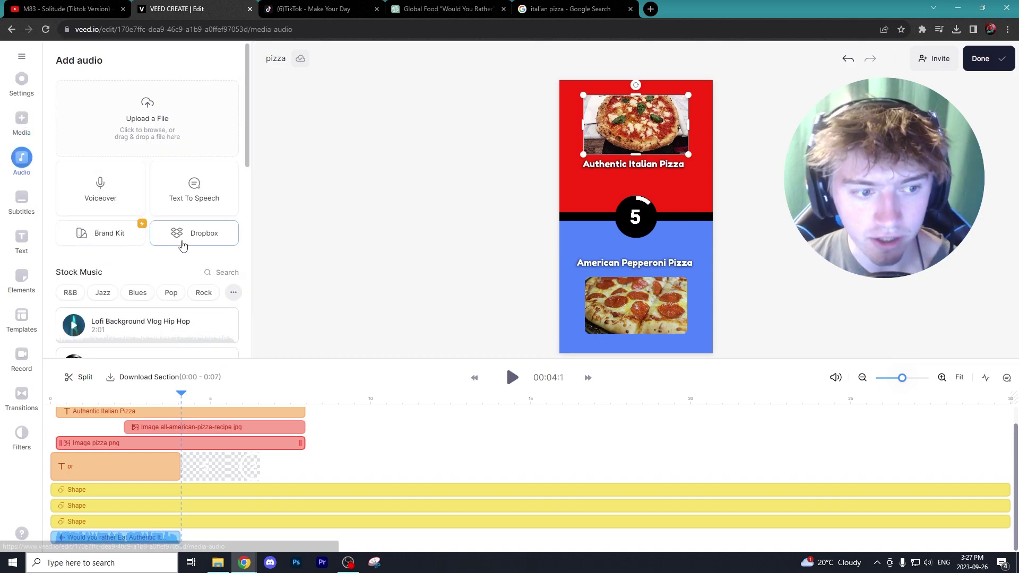
scroll(176, 249, "down", 8)
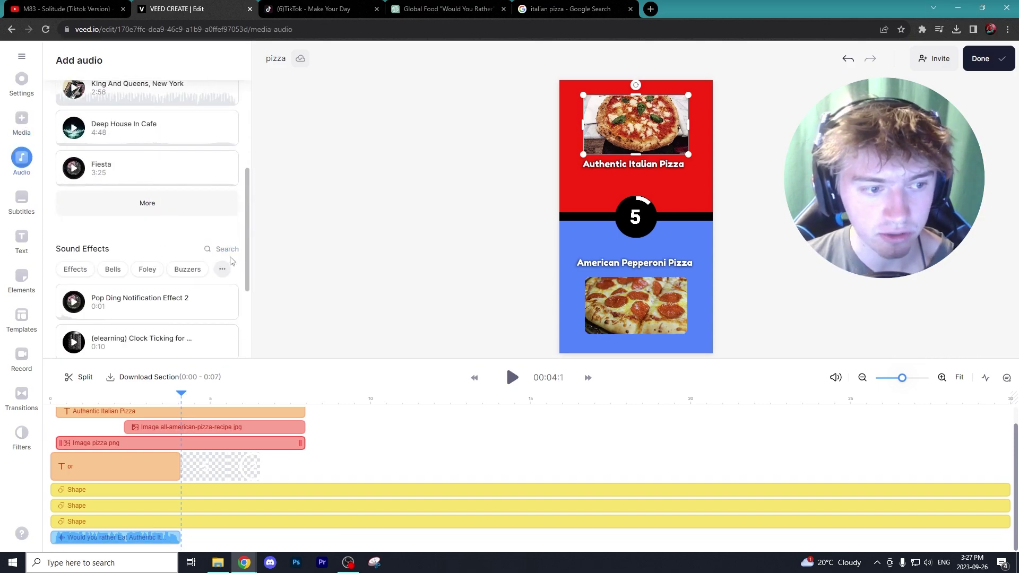
scroll(234, 256, "down", 1)
left_click(226, 198)
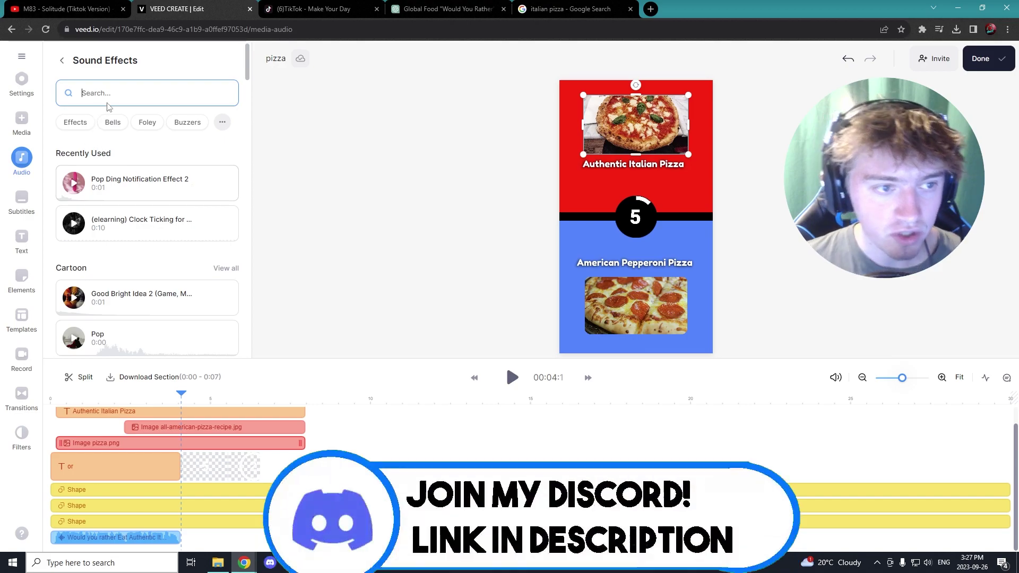
type("timer")
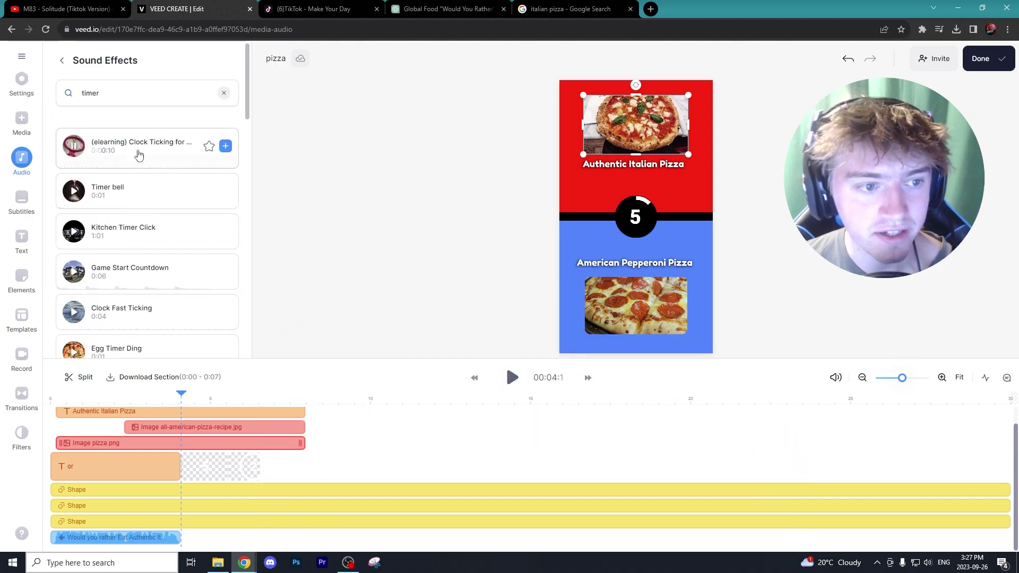
left_click(180, 157)
left_click(225, 146)
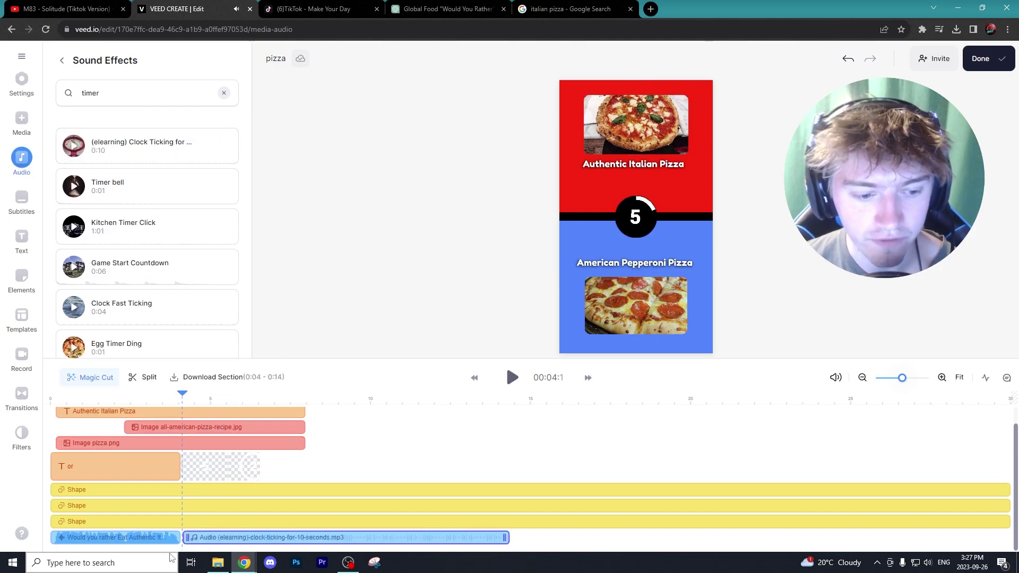
Play the countdown with its ticking sound, and trim the ticking clip to end with the countdown at 6.5 seconds.
left_click(513, 377)
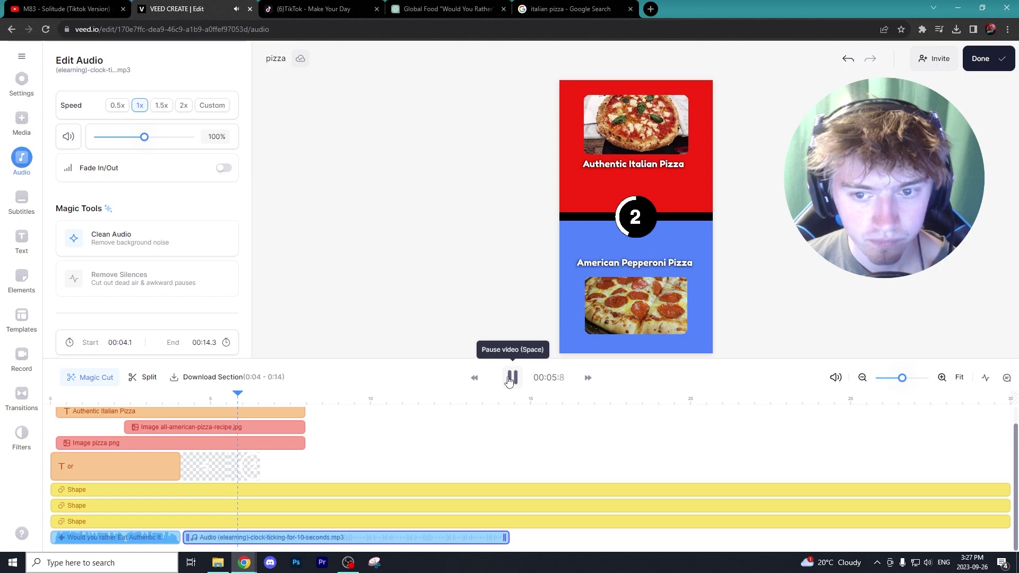
left_click(510, 378)
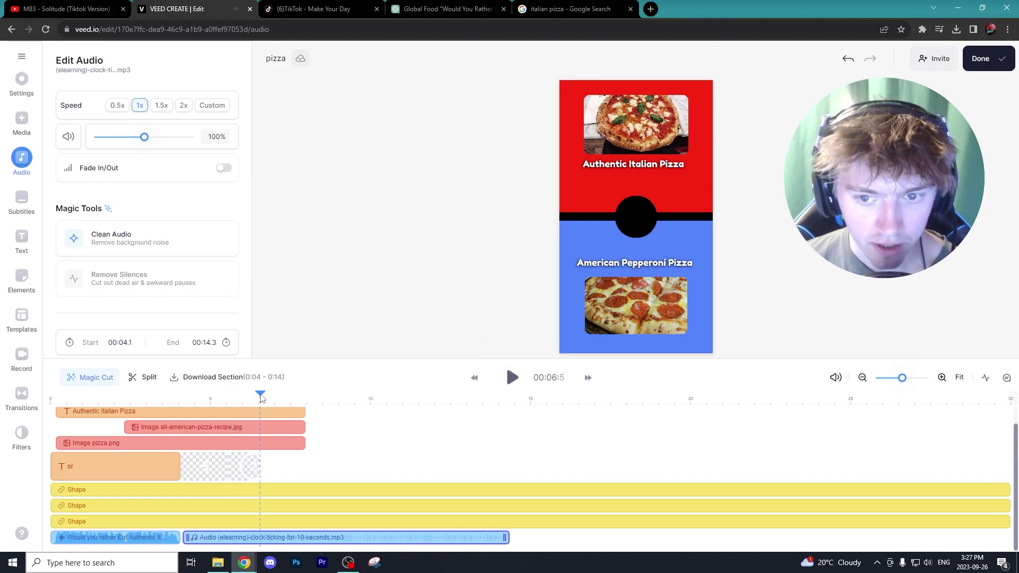
left_click_drag(261, 395, 262, 395)
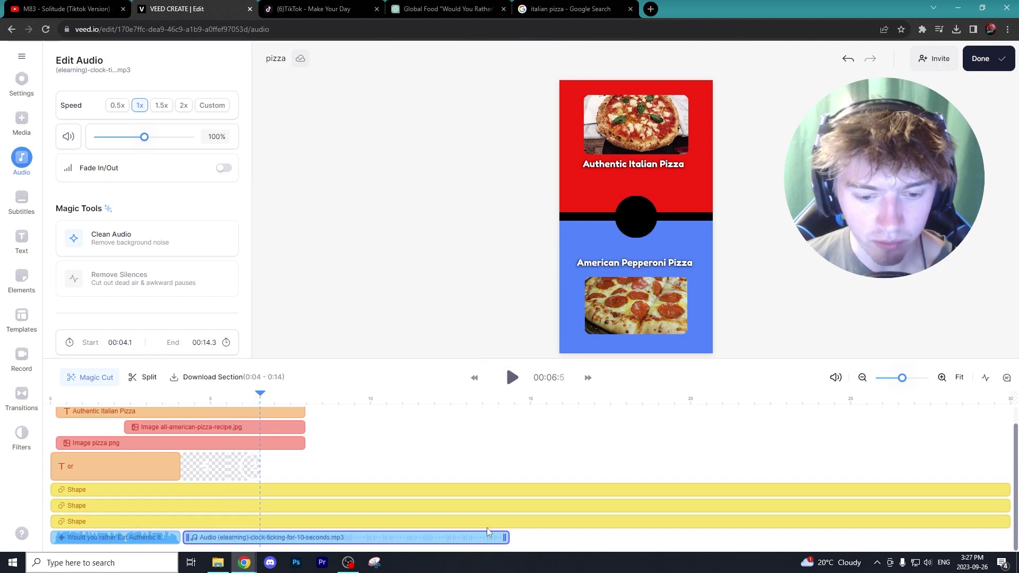
left_click_drag(504, 535, 260, 538)
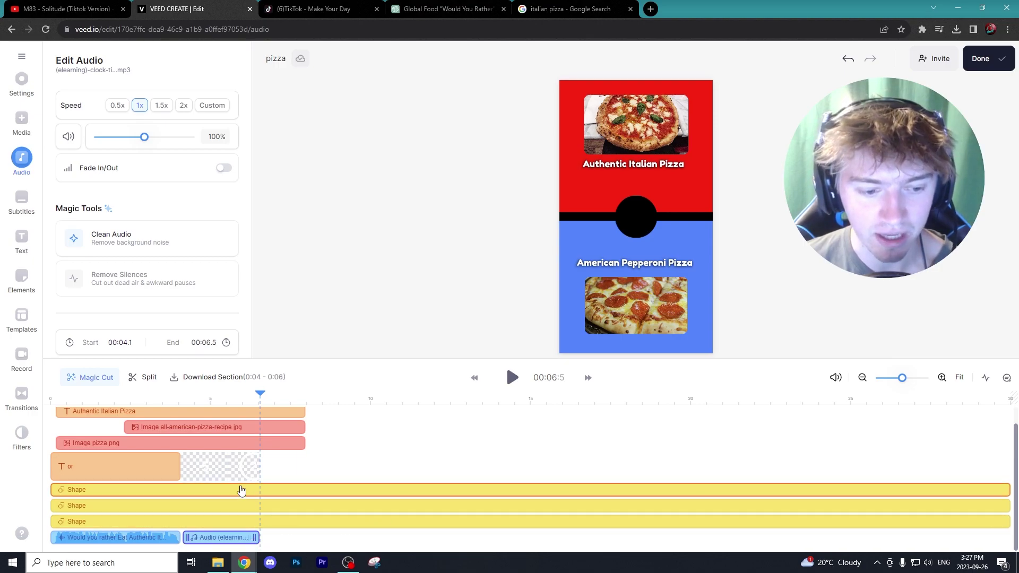
Add the recently used Pop Ding Notification Effect 2 sound effect at 6.5 seconds, right after the ticking clip.
left_click(21, 169)
scroll(180, 264, "down", 7)
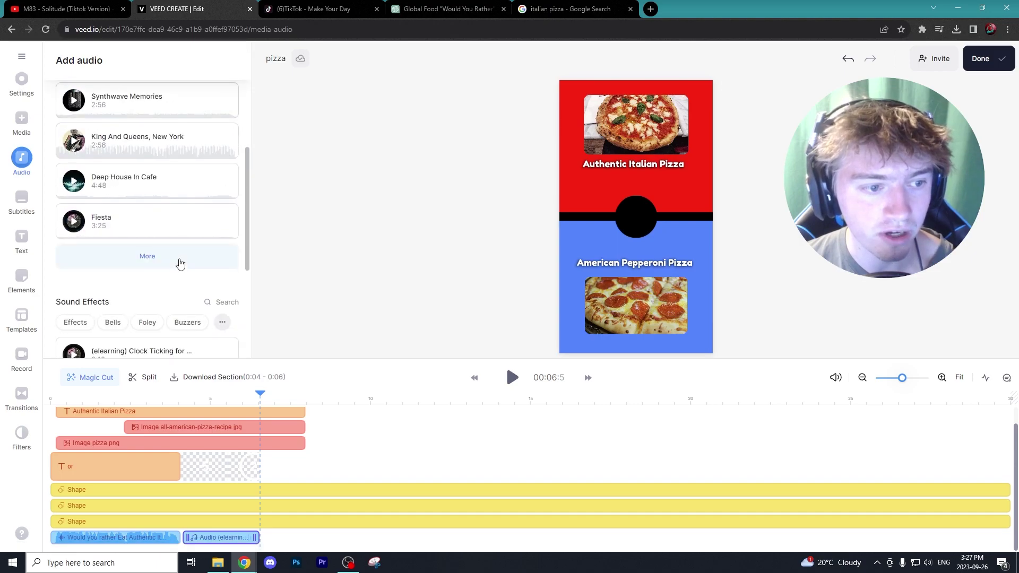
left_click(226, 250)
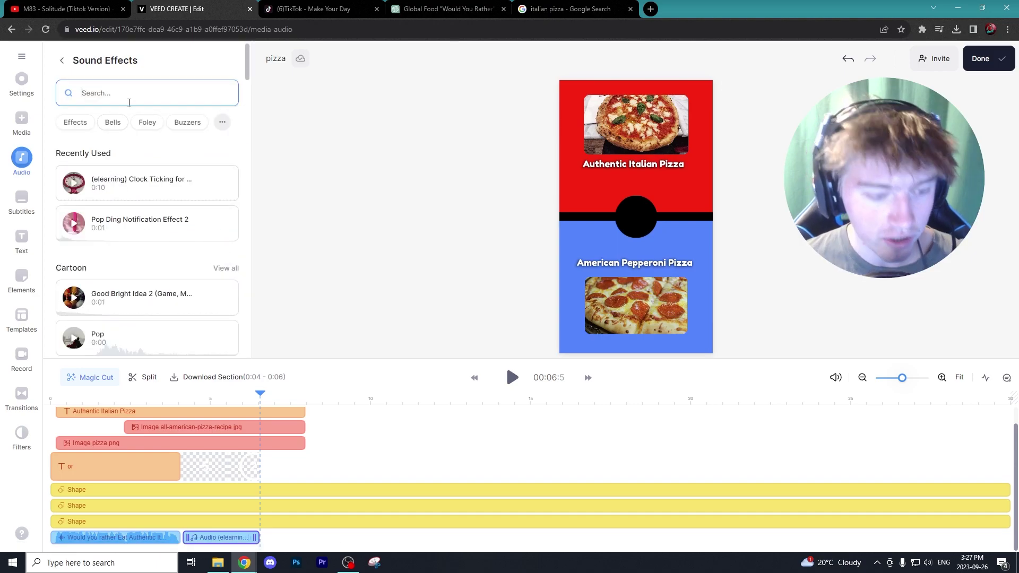
left_click(126, 95)
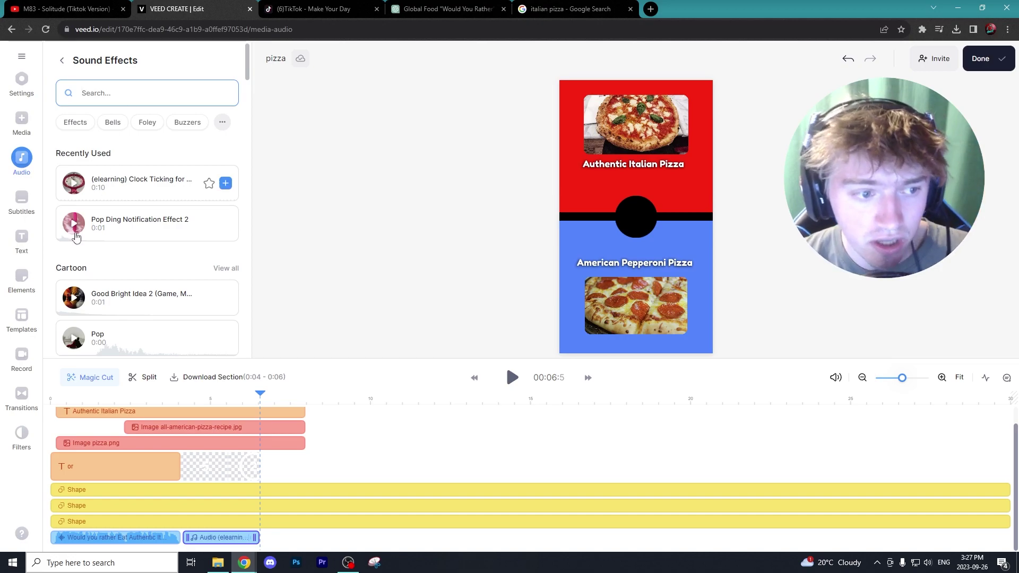
left_click(231, 223)
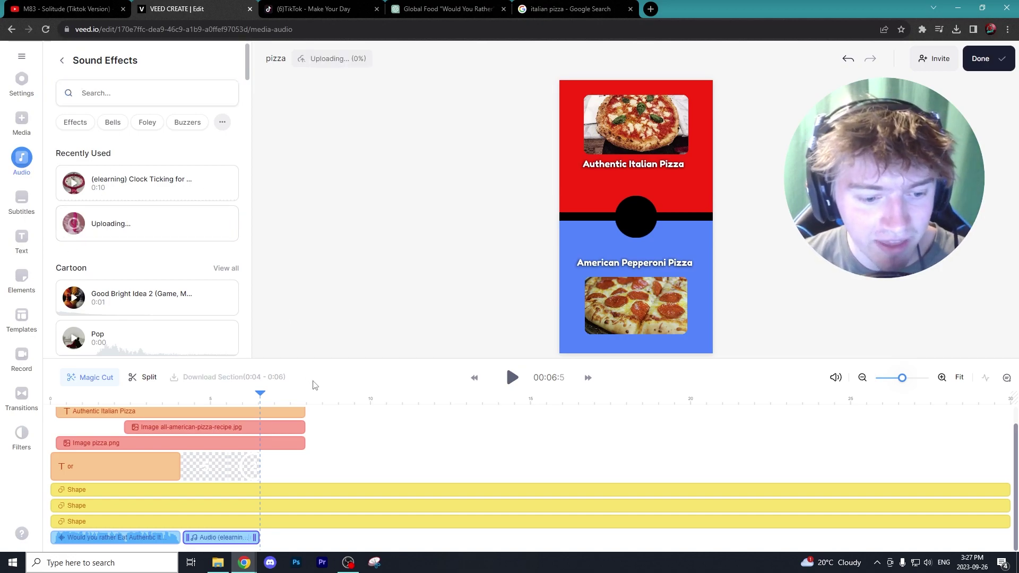
Play the video from about 3.5 seconds to check the countdown, ticking and ding sounds together.
left_click(163, 405)
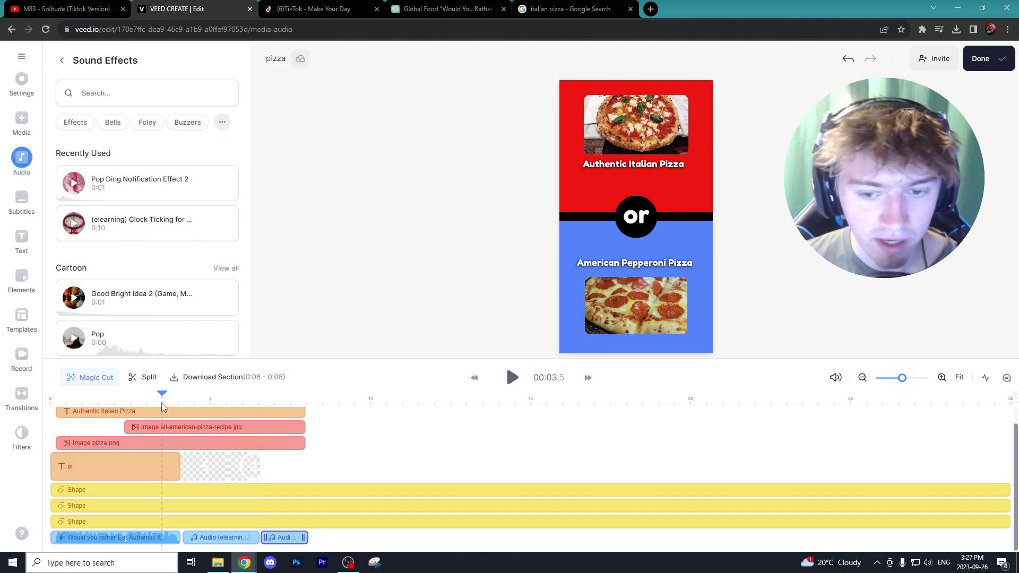
left_click(513, 379)
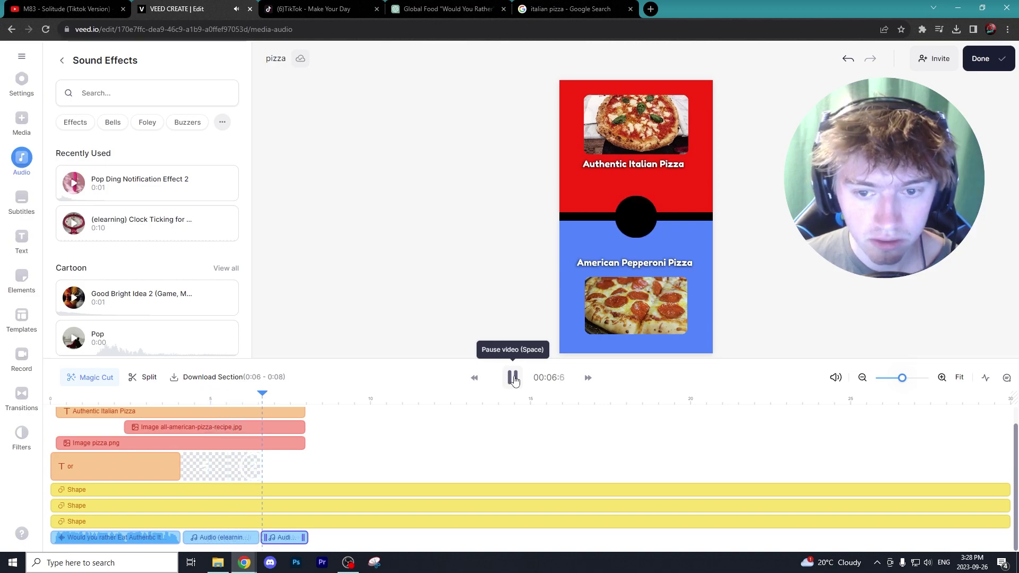
left_click(513, 379)
left_click(278, 400)
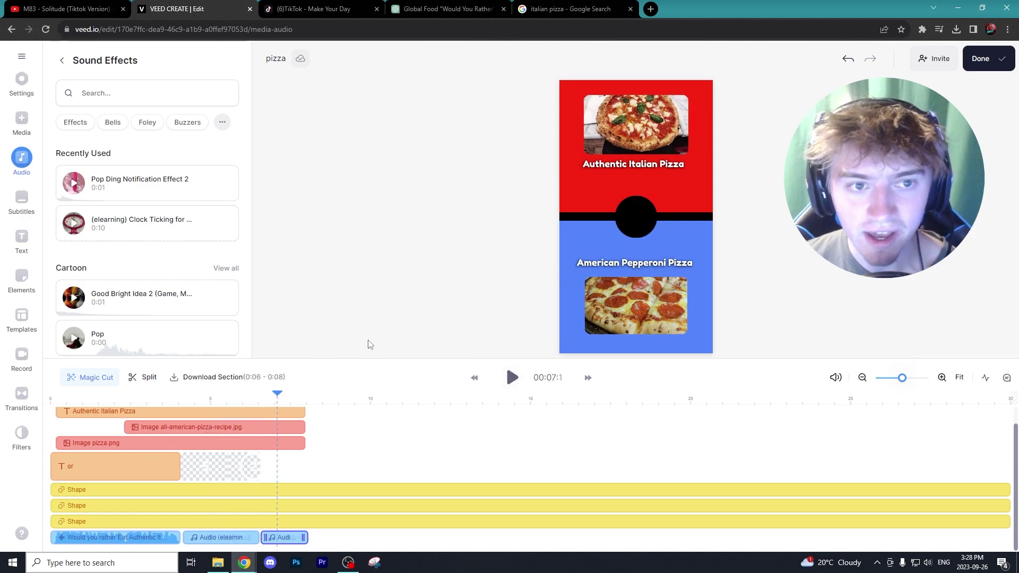
Watch how the would-you-rather reference video on TikTok reveals its result percentages, and return to the VEED project.
left_click(301, 6)
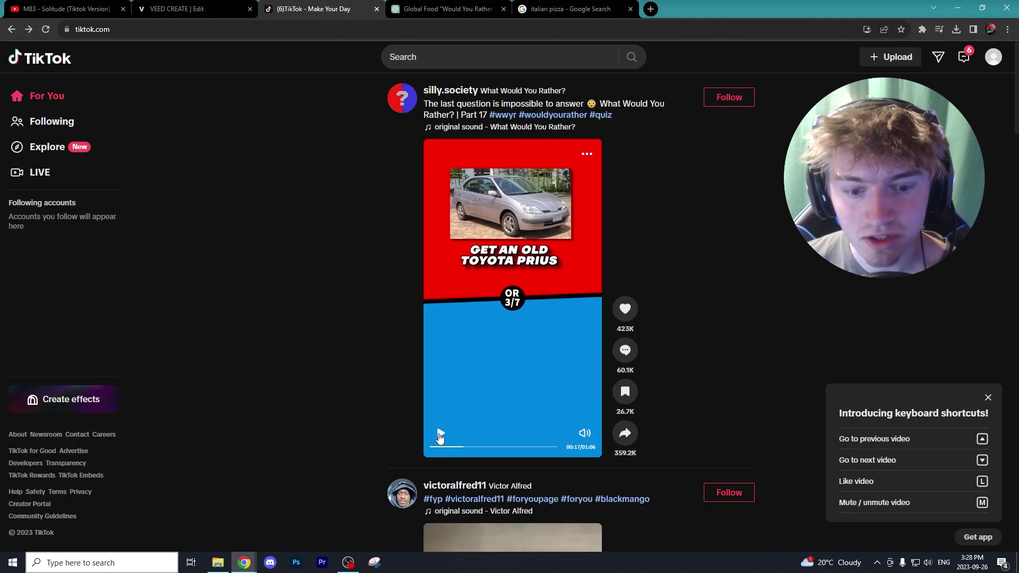
left_click(492, 386)
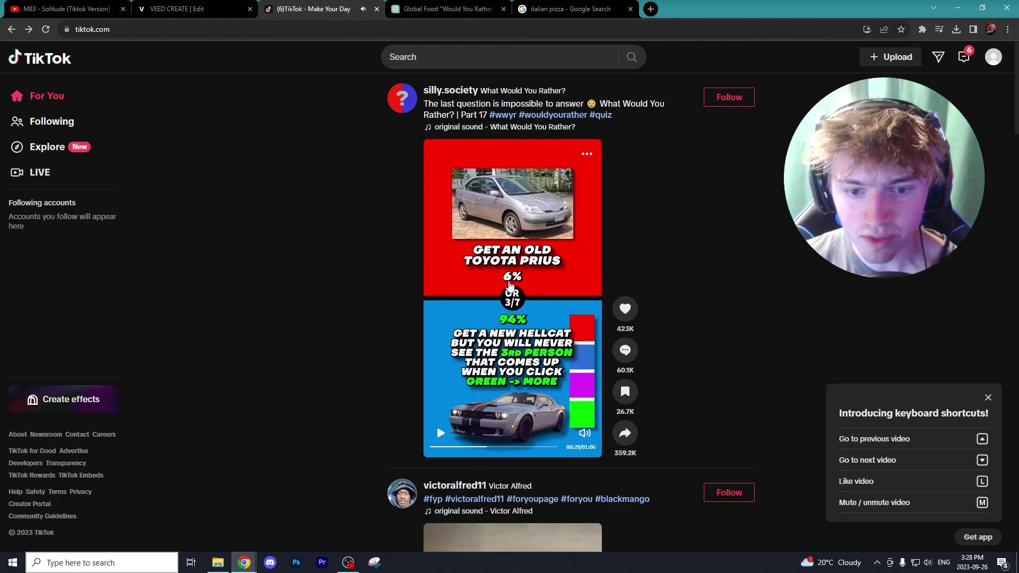
left_click(230, 14)
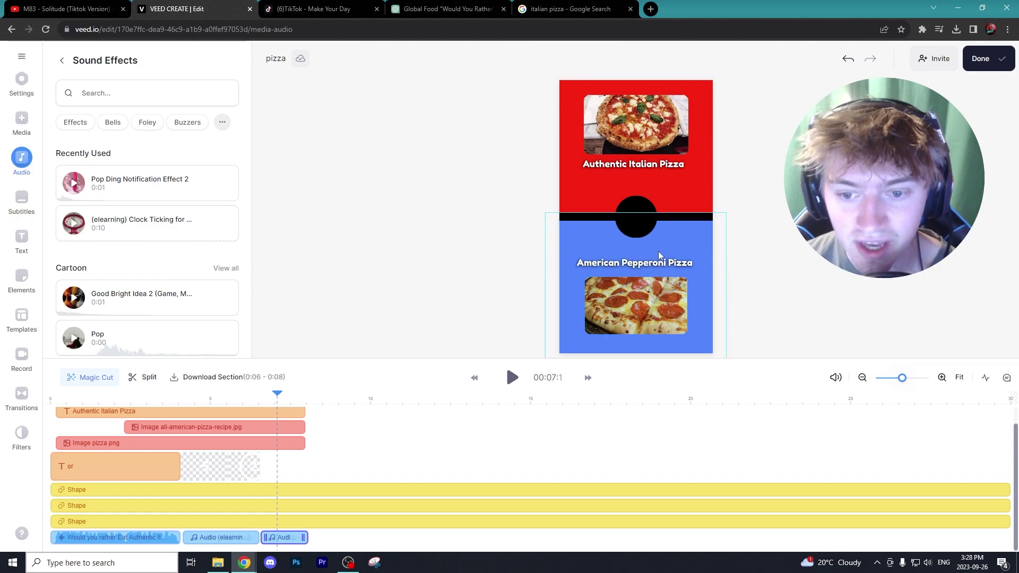
Add a bold Rubik Mono text at 7.1 seconds reading 37%, sized 65px and placed below Authentic Italian Pizza.
key("Escape")
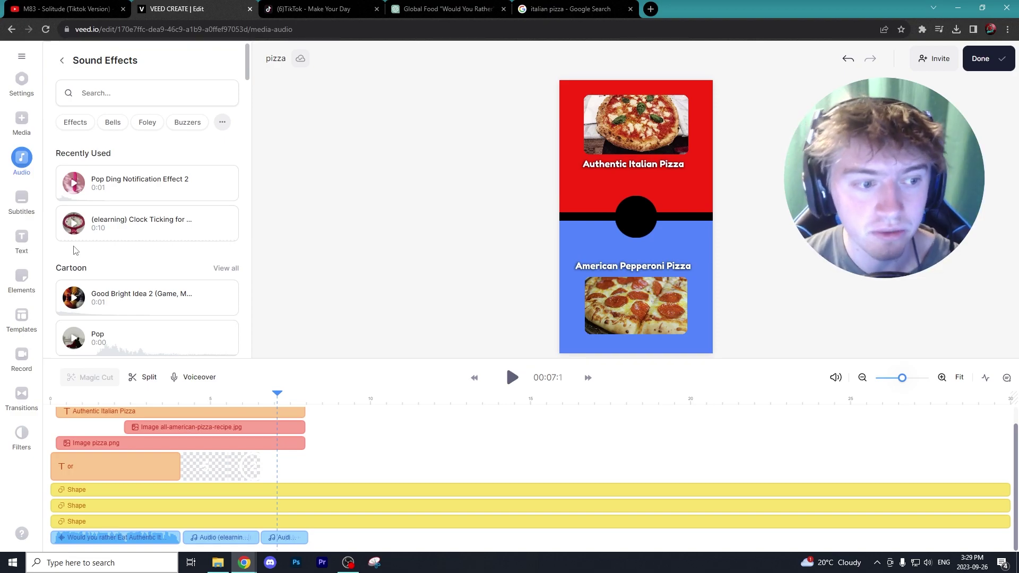
left_click(21, 239)
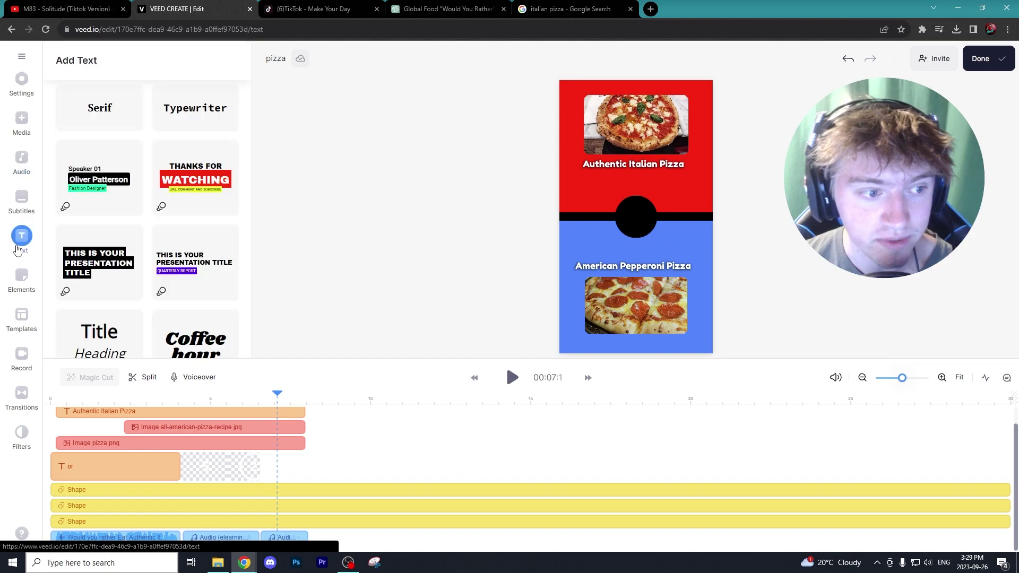
scroll(198, 261, "down", 10)
scroll(198, 260, "down", 3)
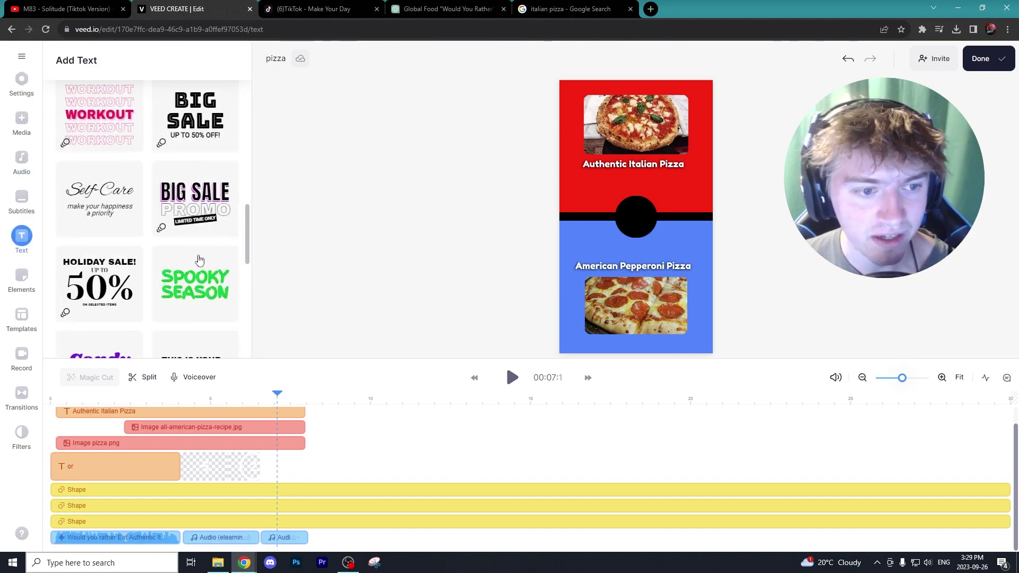
scroll(199, 254, "up", 2)
scroll(196, 212, "down", 8)
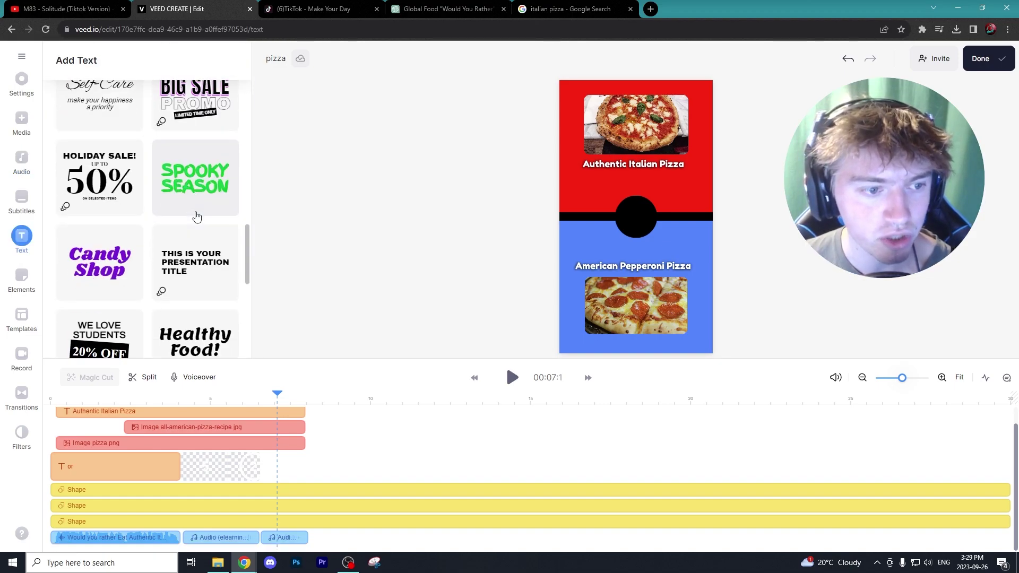
scroll(195, 228, "down", 5)
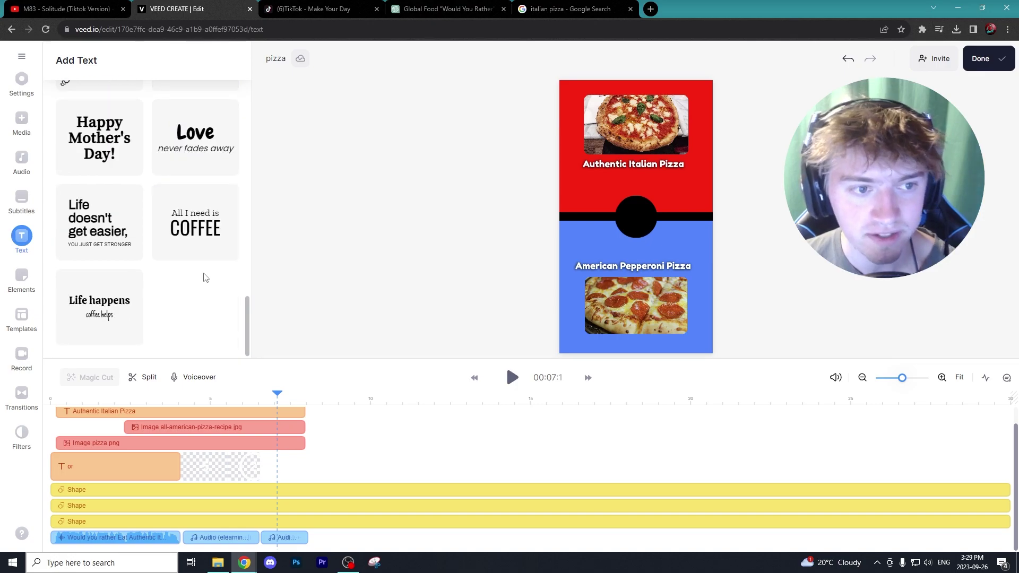
left_click(205, 277)
left_click(103, 196)
left_click(83, 97)
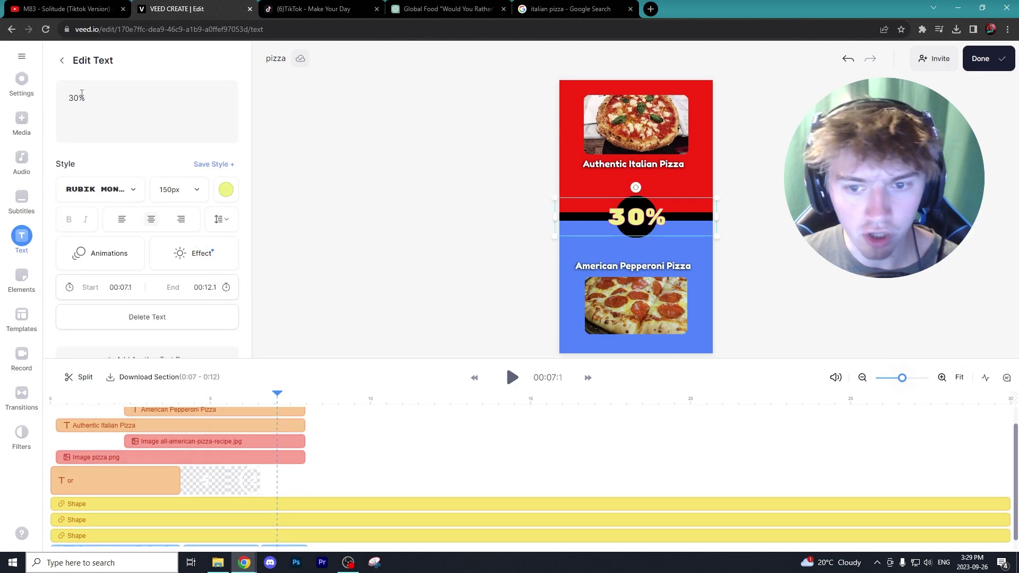
key("BackSpace")
type("7")
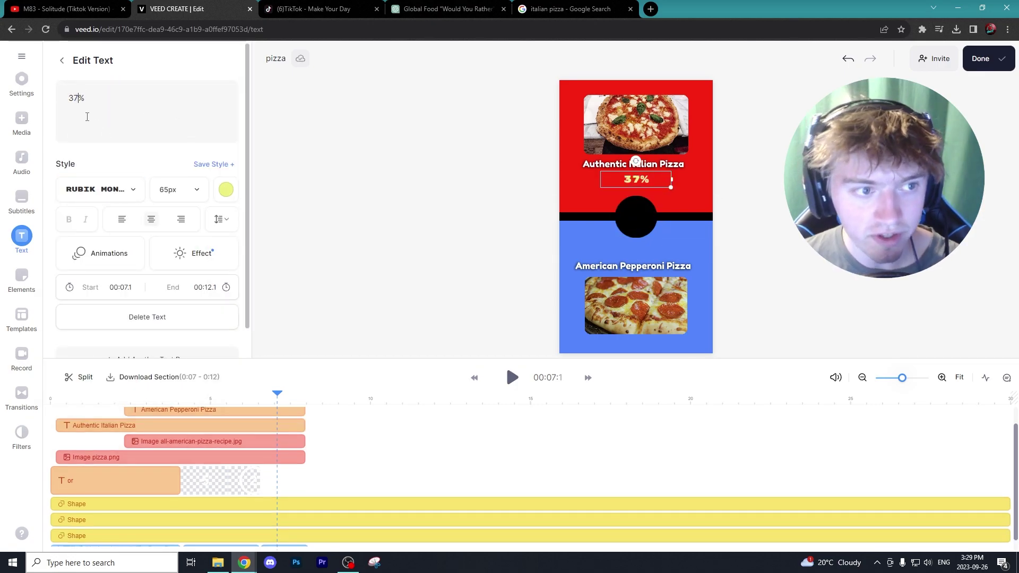
Set the 37% text's color to white (#ffffff) and check its text effect options.
left_click(226, 192)
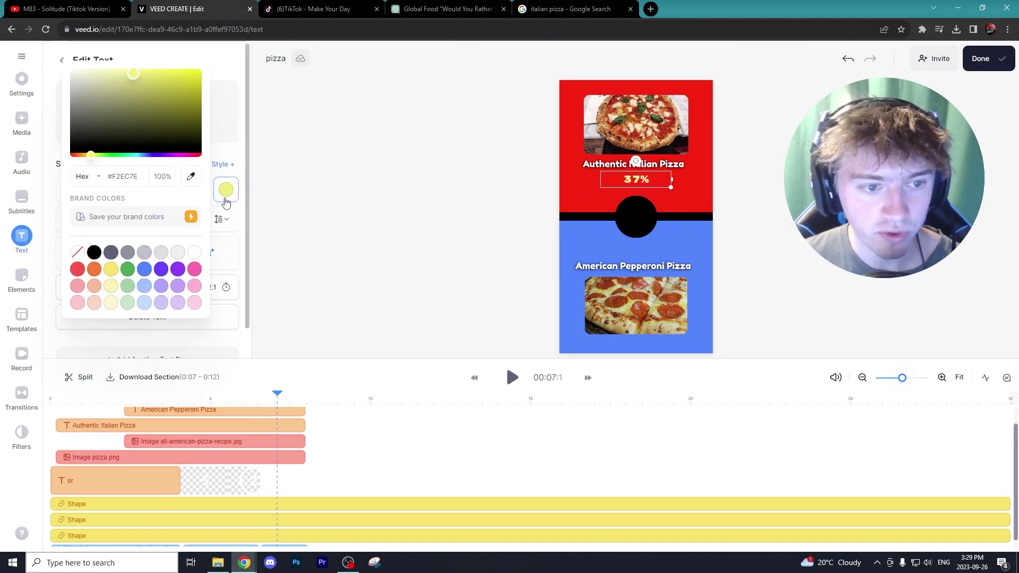
left_click(193, 253)
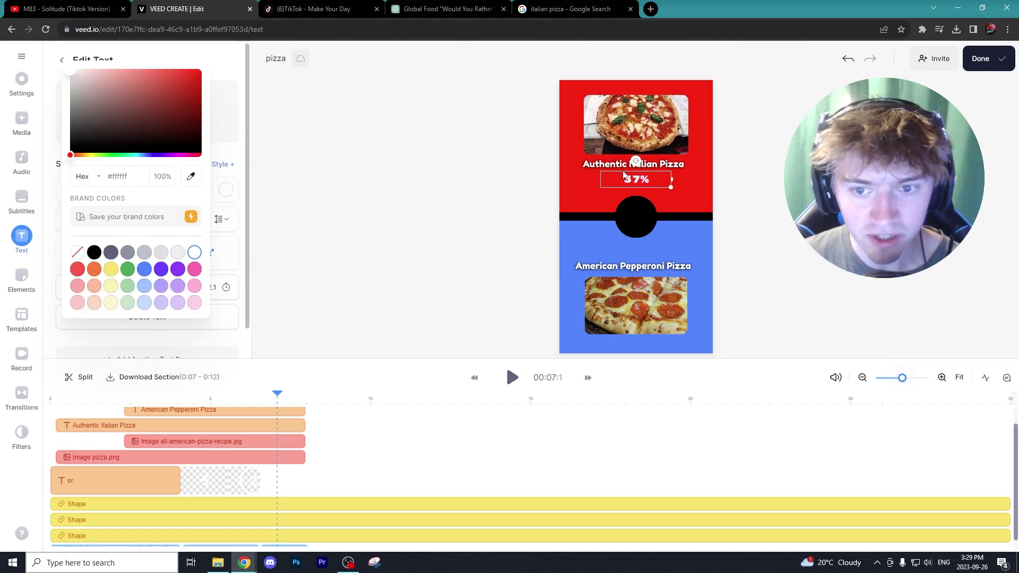
left_click(240, 237)
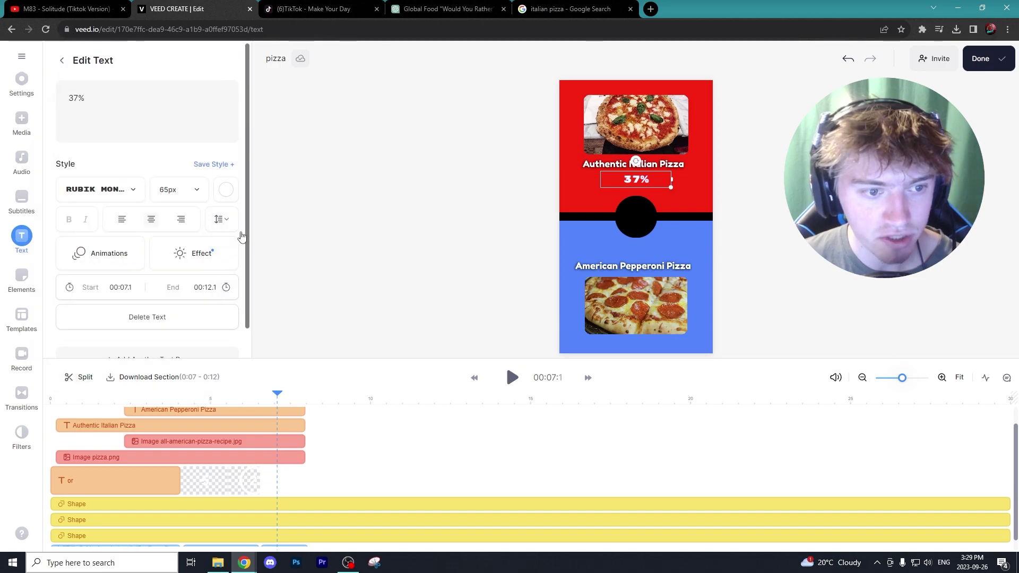
left_click(202, 254)
left_click(62, 61)
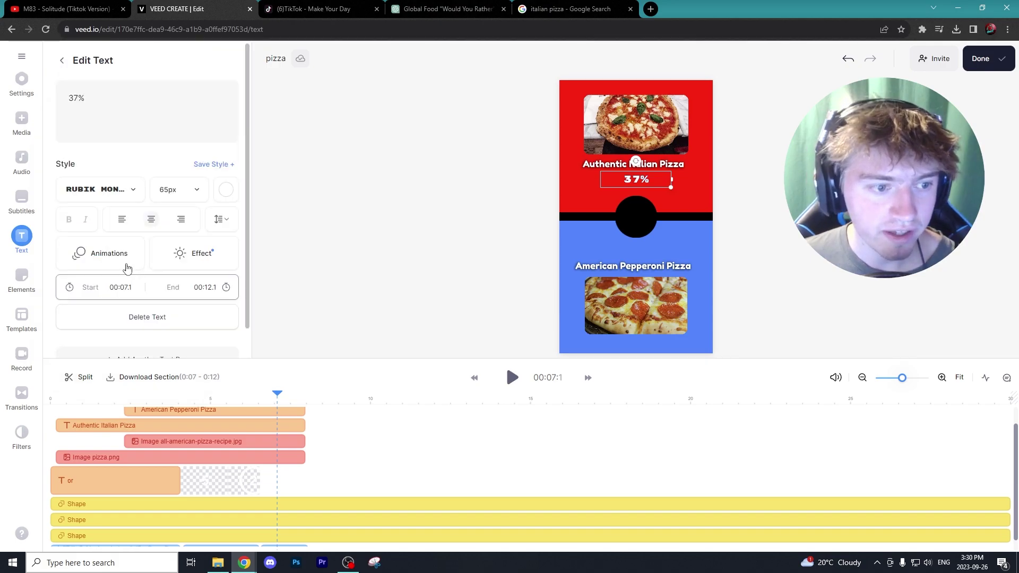
left_click(188, 255)
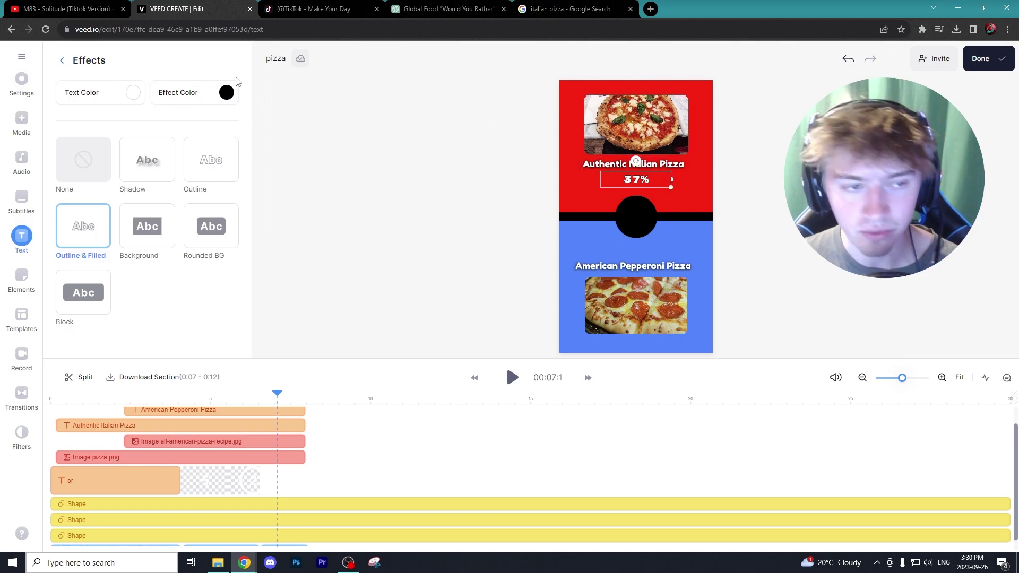
key("Escape")
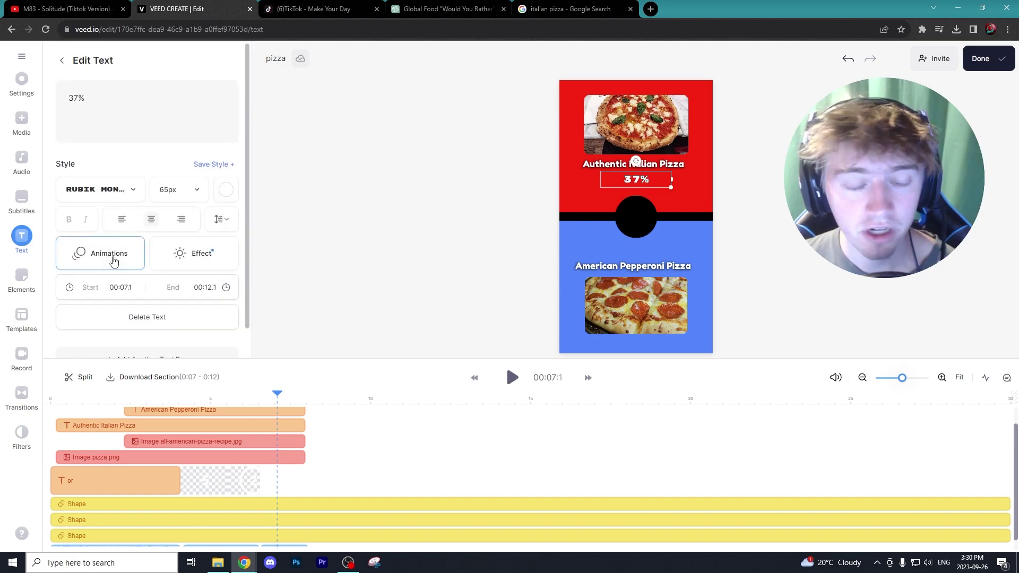
Apply the Fade entrance animation to the 37% text and fit its clip between 6.5 and 7.9 seconds.
left_click(114, 258)
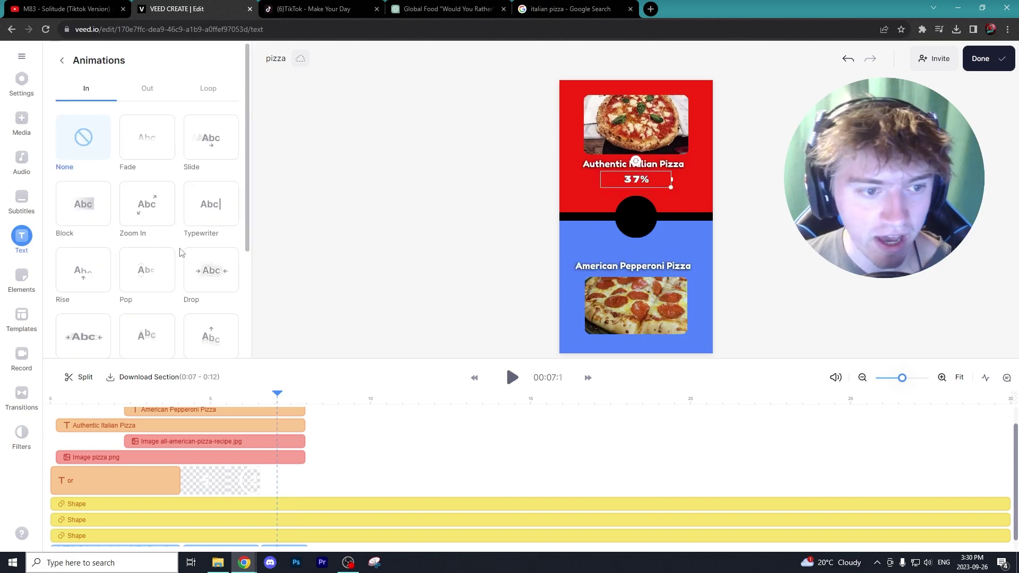
scroll(179, 245, "down", 1)
scroll(179, 246, "down", 2)
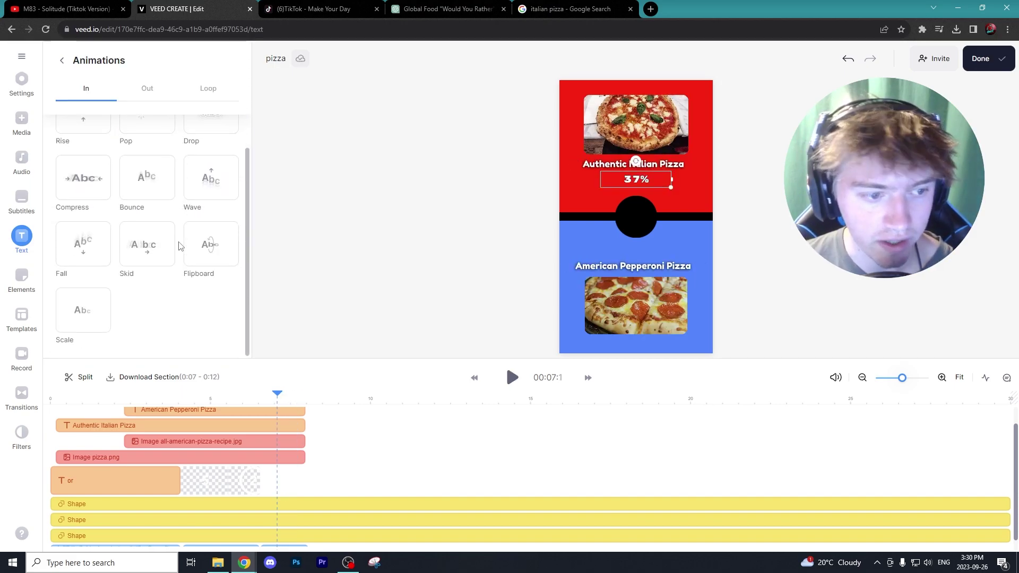
scroll(180, 245, "up", 3)
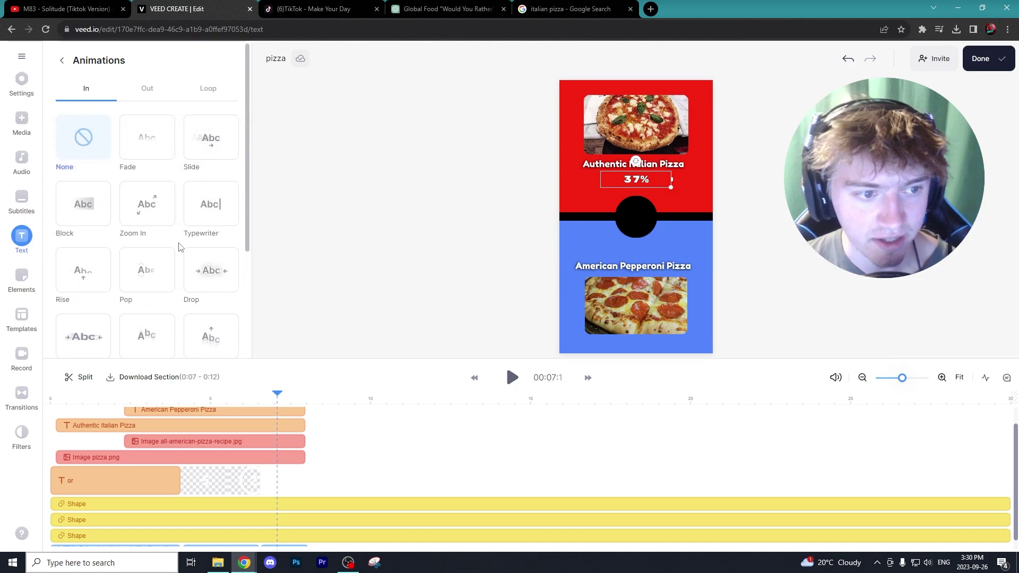
left_click(151, 142)
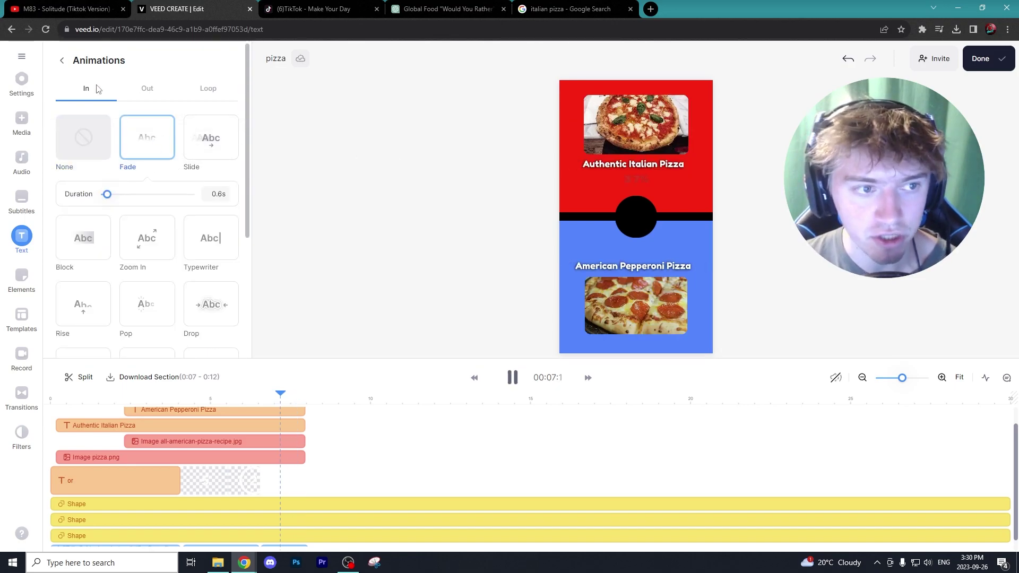
left_click(287, 419)
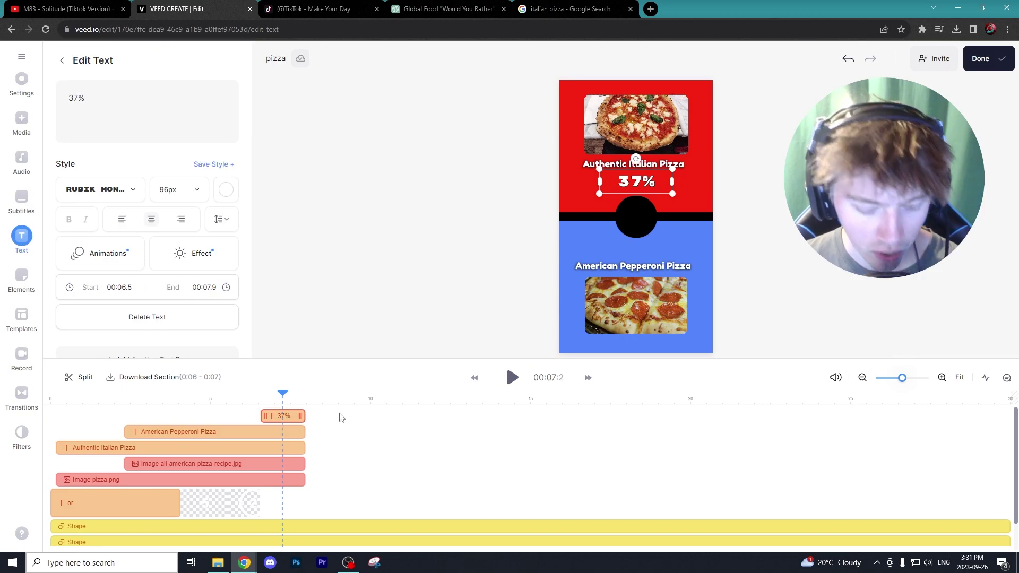
Duplicate the 37% text, change the copy to 63% and place it above American Pepperoni Pizza.
mouse_move(286, 416)
left_mouse_down()
mouse_move(296, 426)
mouse_move(285, 399)
mouse_move(280, 419)
left_mouse_up()
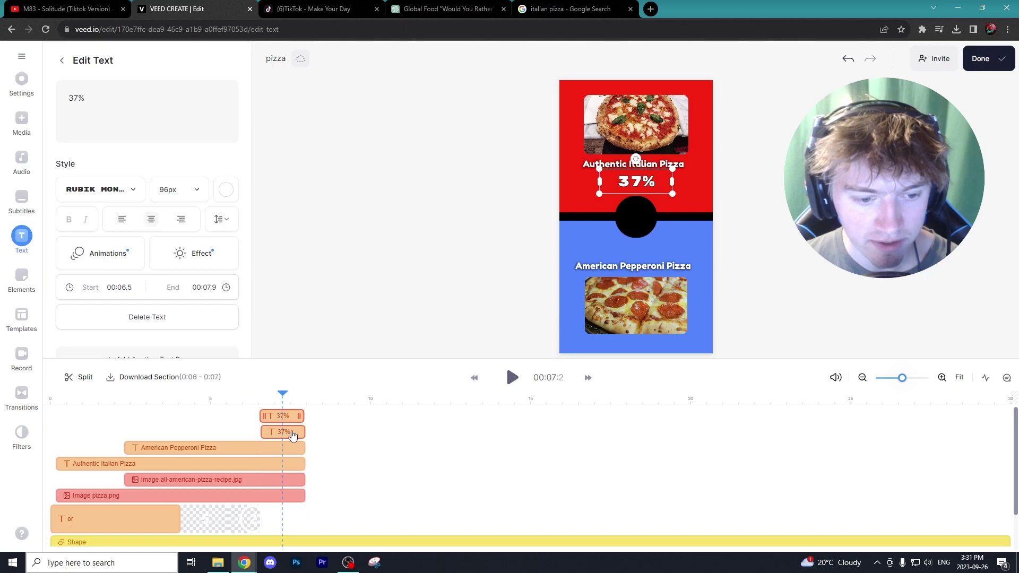
double_click(71, 99)
type("63")
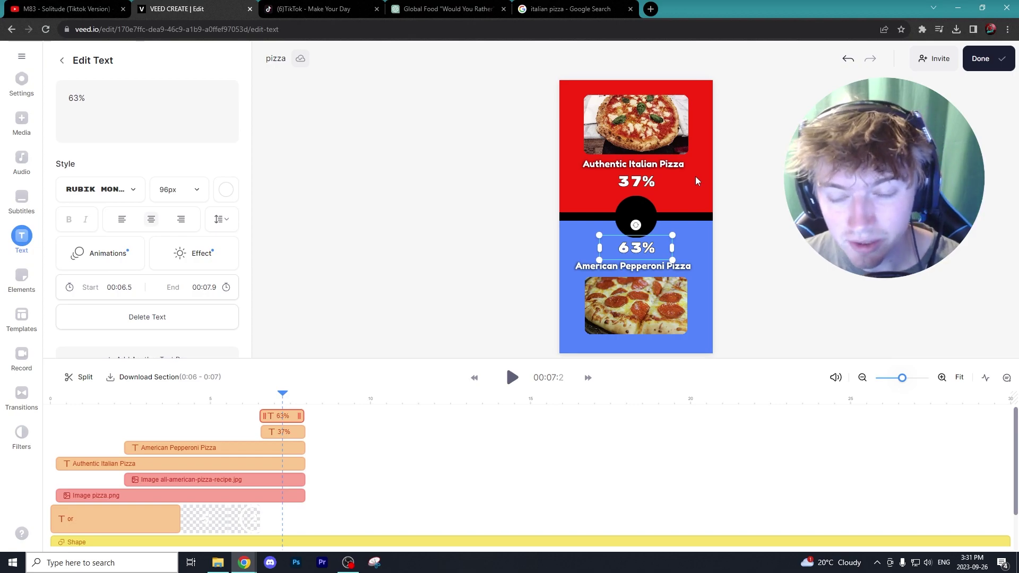
Change the color of the 63% text to green.
left_click(226, 191)
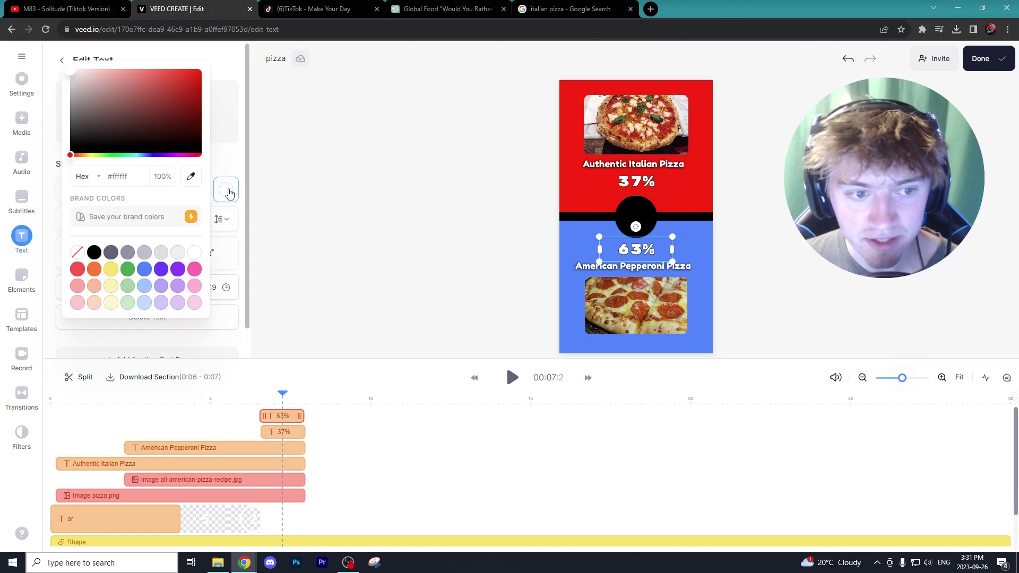
left_click(113, 155)
left_click_drag(195, 75, 257, 41)
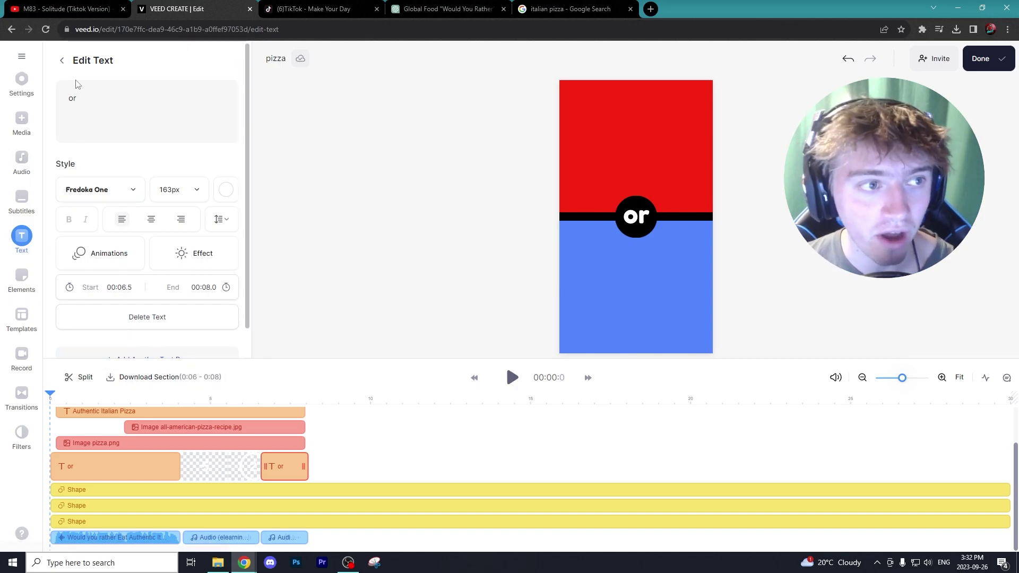
Look at the TikTok reference and the M83 - Solitude (Tiktok Version) video on YouTube for background music, and return to VEED.
key("ctrl+Tab")
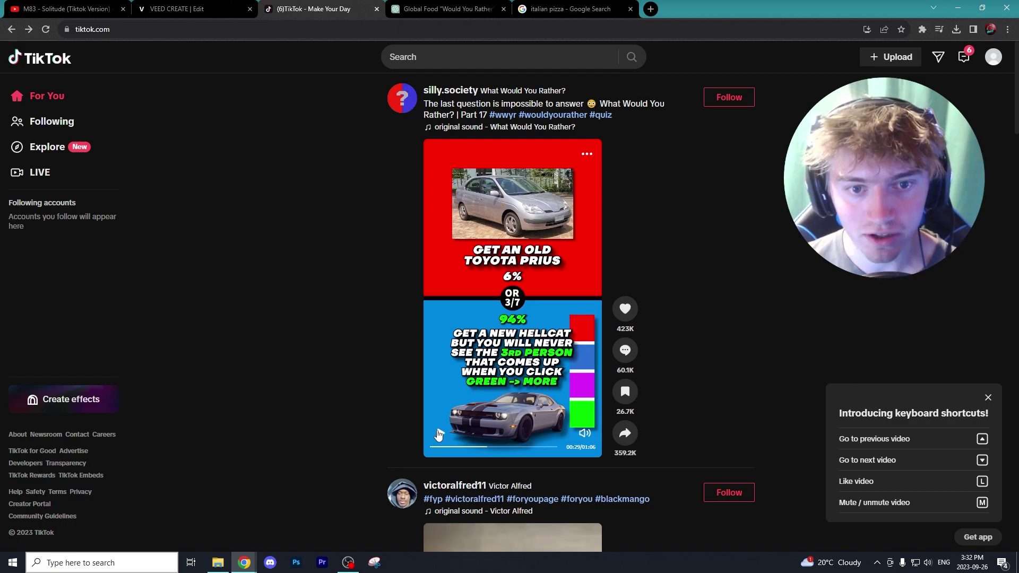
key("ctrl+1")
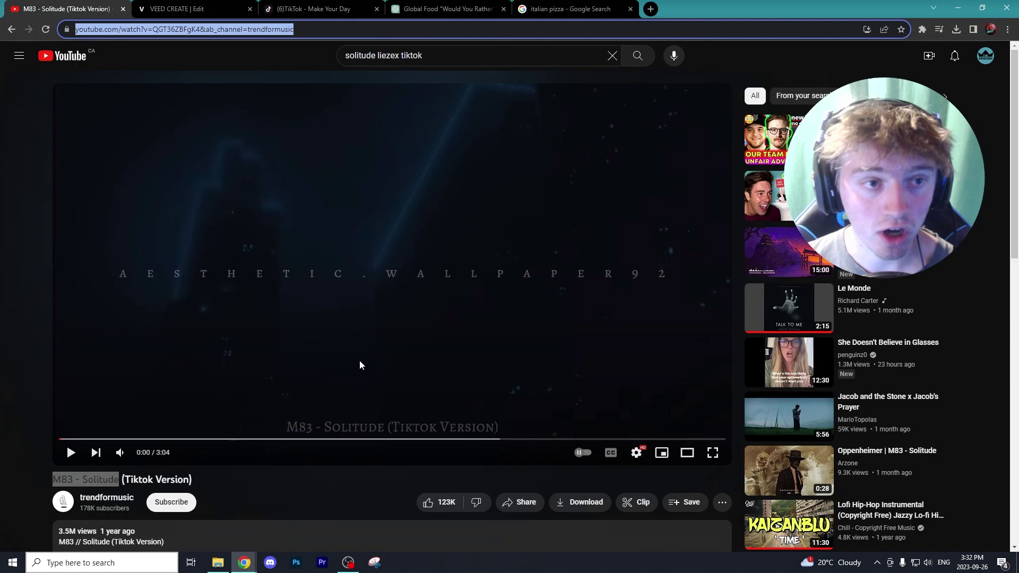
left_click(200, 12)
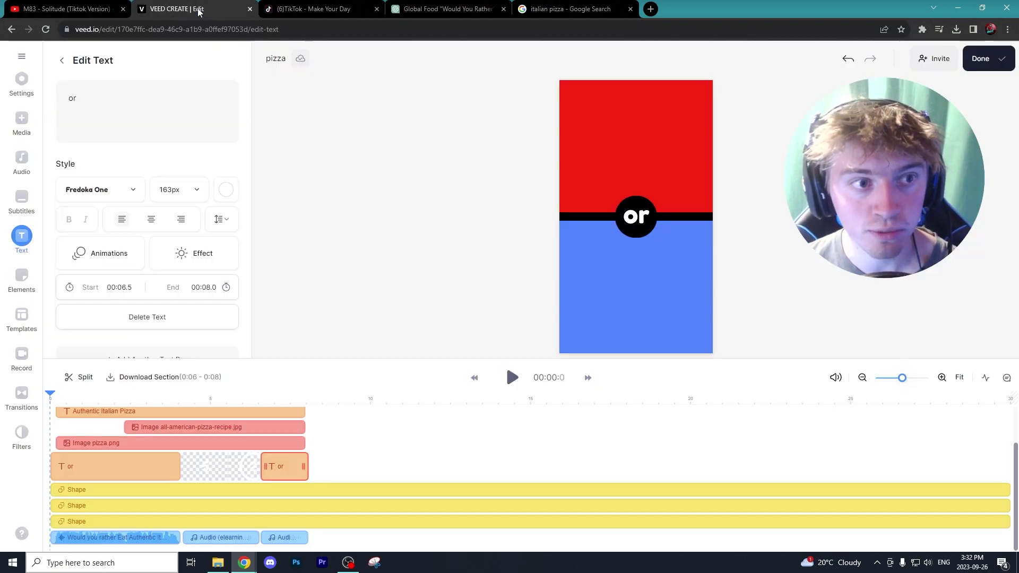
Add the M83 Solitude Tiktok Version mp3 as background music from 0 to 29.9 seconds and set its volume to 20%.
left_click(20, 159)
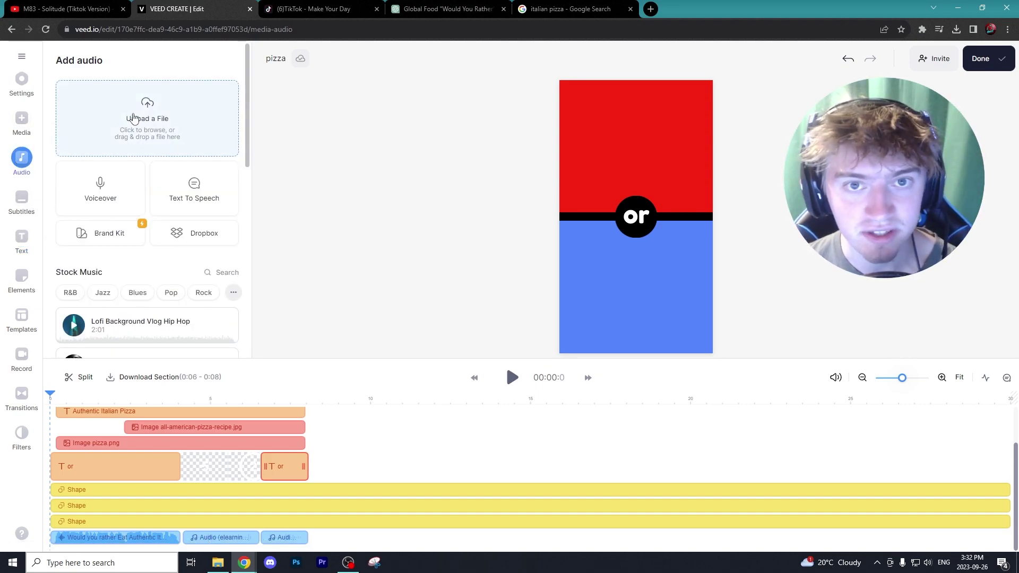
left_click_drag(1006, 538, 203, 539)
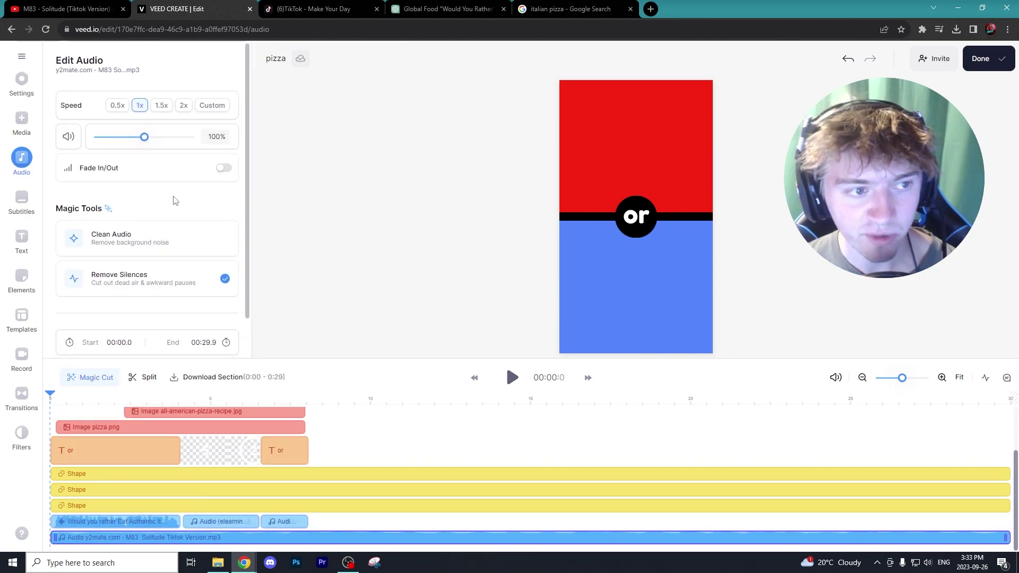
left_click_drag(143, 141, 106, 142)
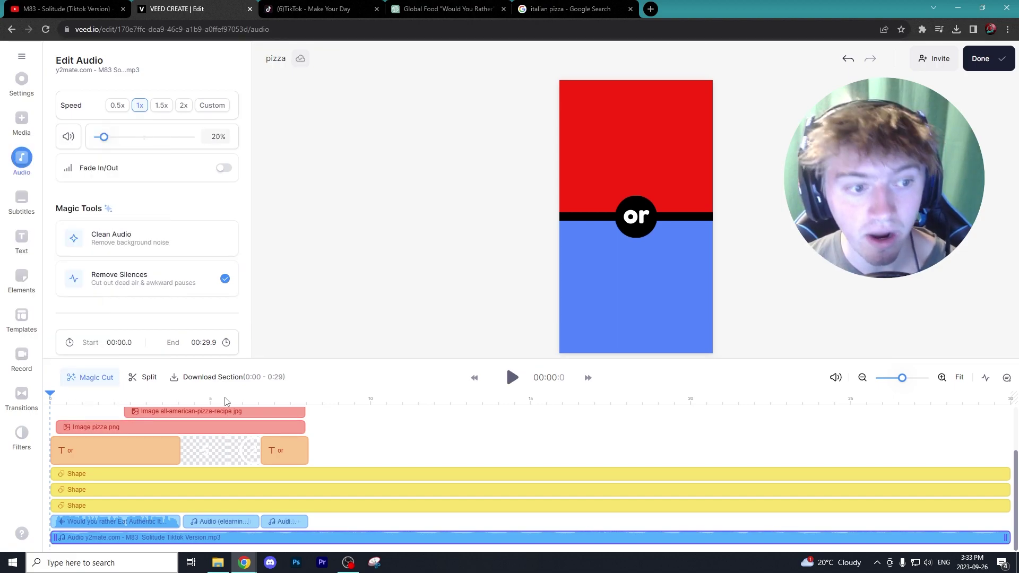
Play the video from the start to check the music and percentages, and review the timeline tracks from 3.3 seconds.
left_click(512, 378)
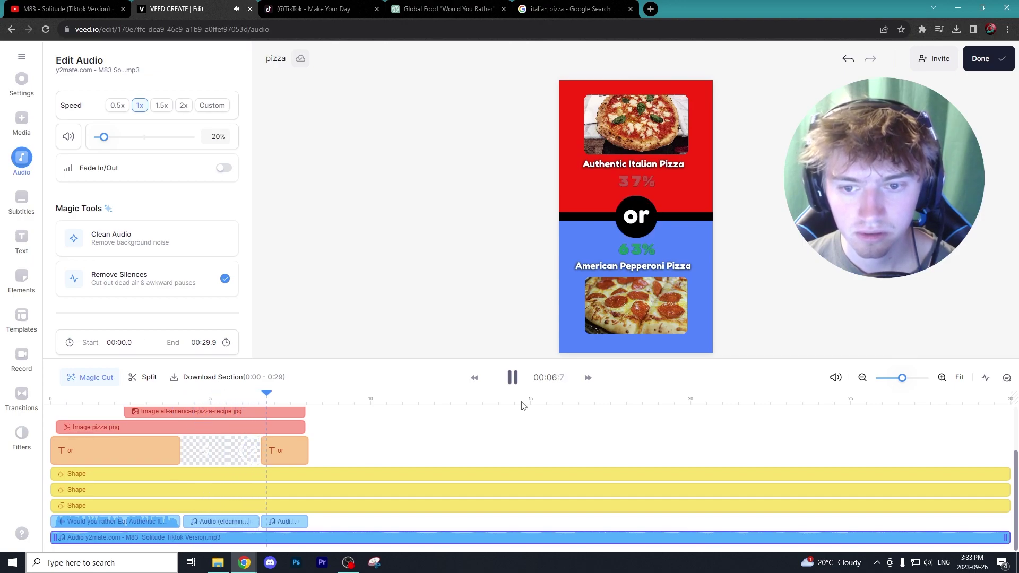
left_click(513, 381)
left_click_drag(244, 406, 156, 411)
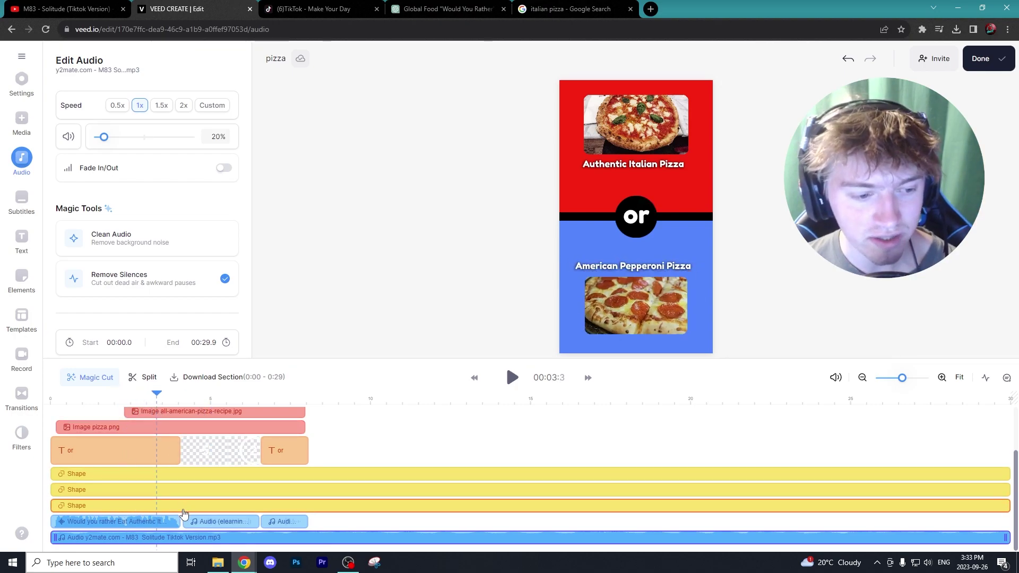
left_click(186, 491)
scroll(135, 451, "up", 2)
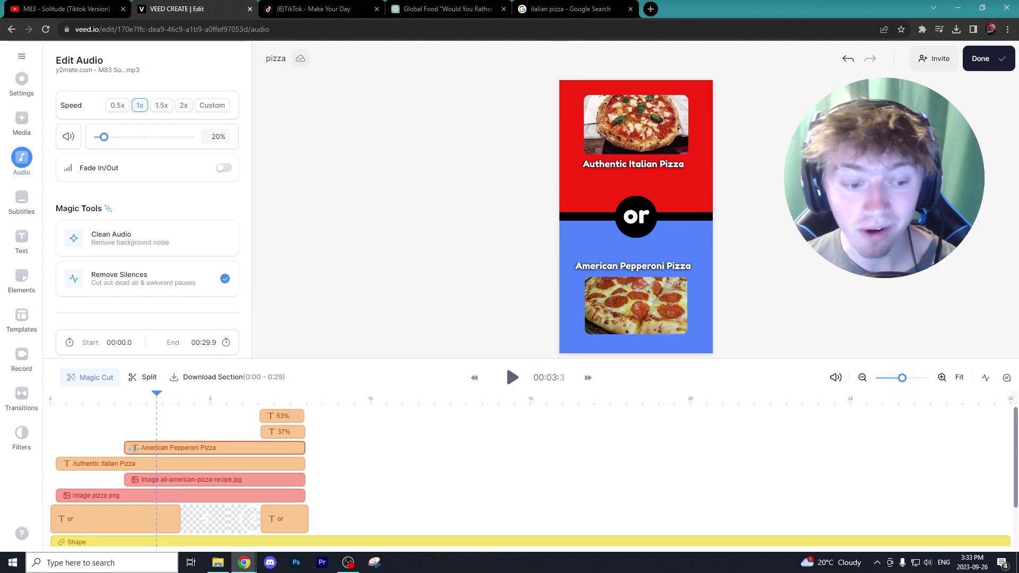
scroll(134, 448, "down", 2)
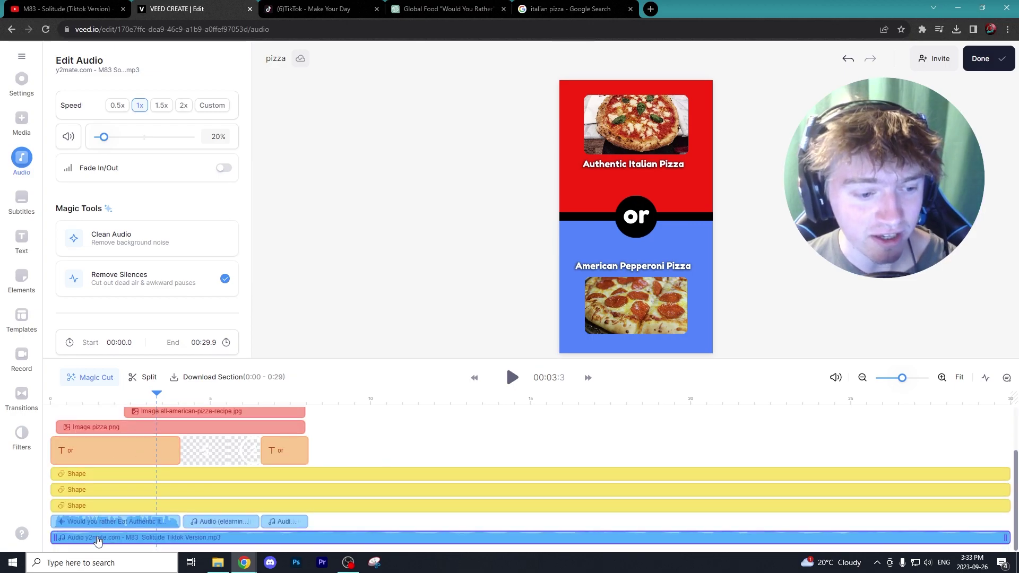
Raise the volume of the Italian pizza question's text-to-speech narration to 132%.
left_click(110, 523)
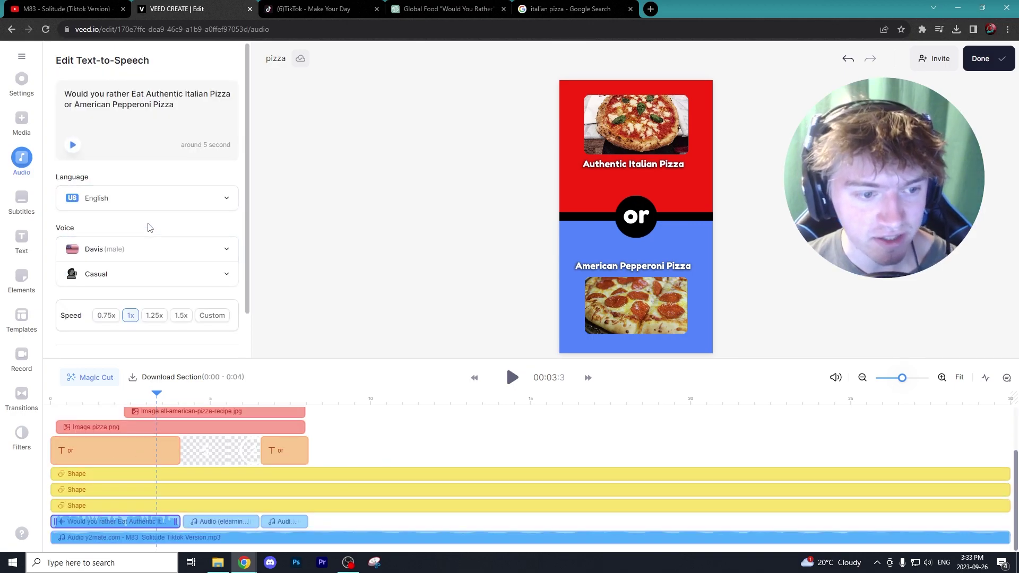
scroll(148, 231, "down", 1)
left_click_drag(144, 334, 160, 341)
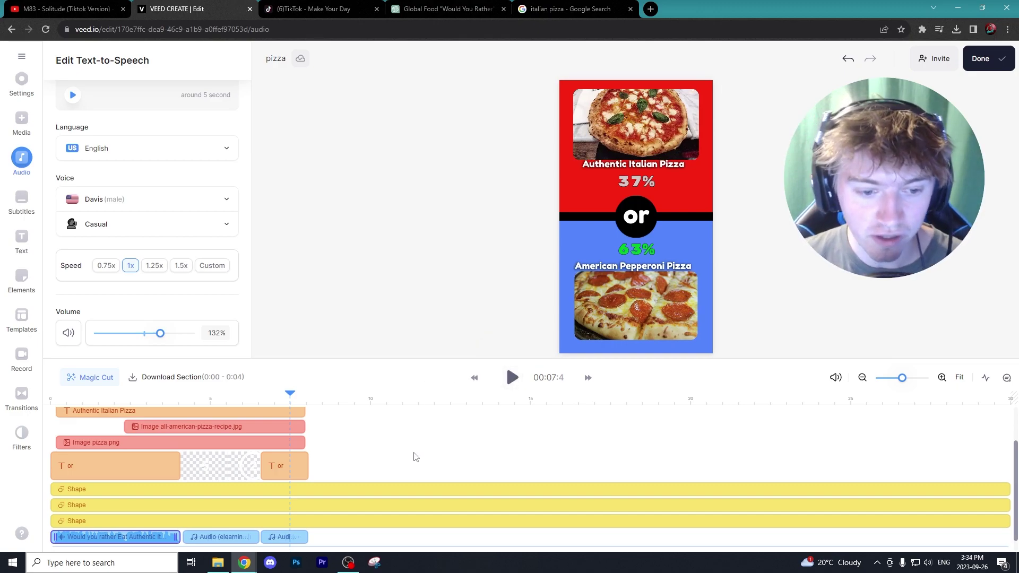
Duplicate the pizza question's captions, images, percentages, "or" texts and countdown, placing the copy at 8 seconds on the timeline.
scroll(412, 454, "up", 1)
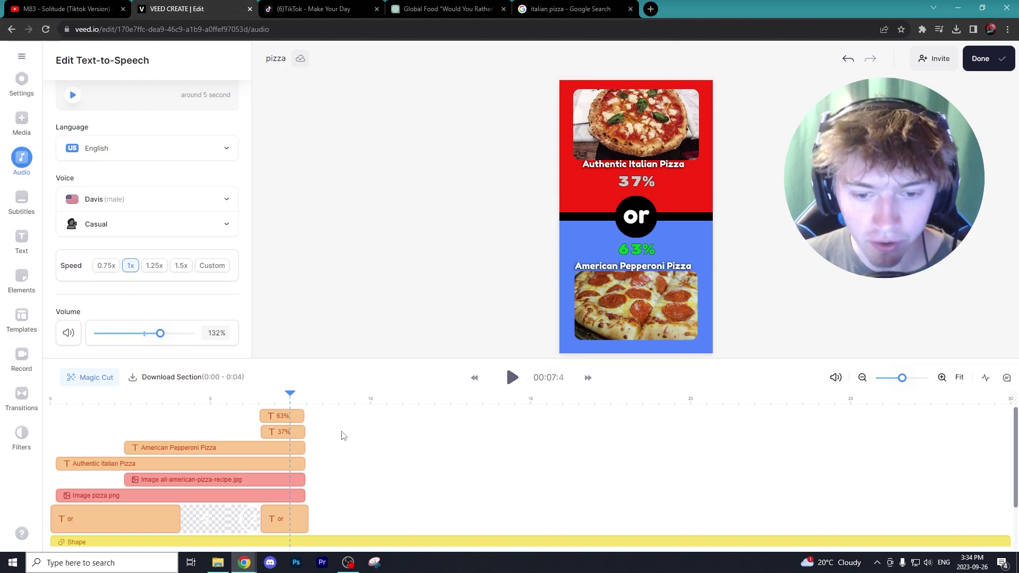
scroll(460, 459, "down", 1)
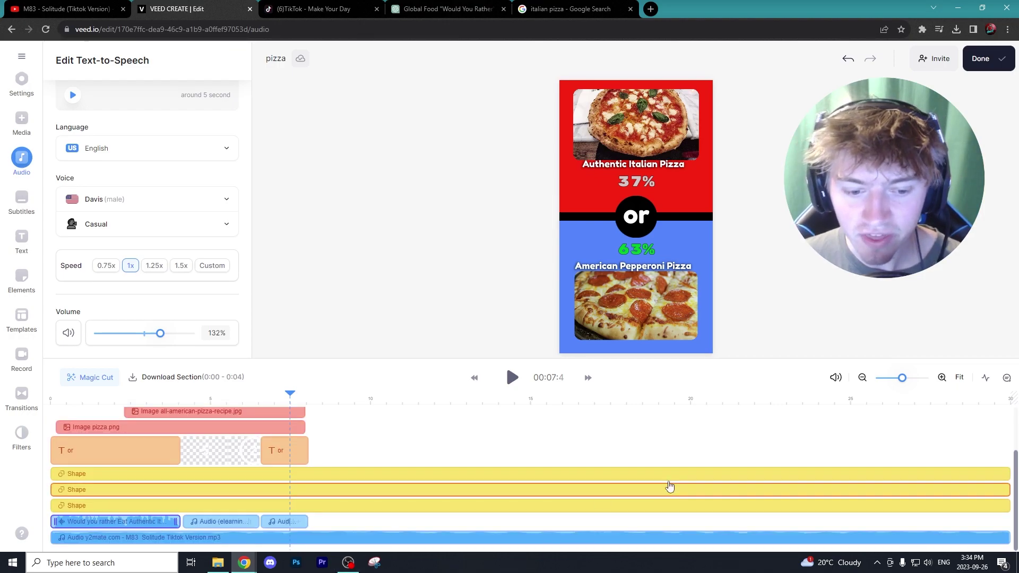
left_click(895, 378)
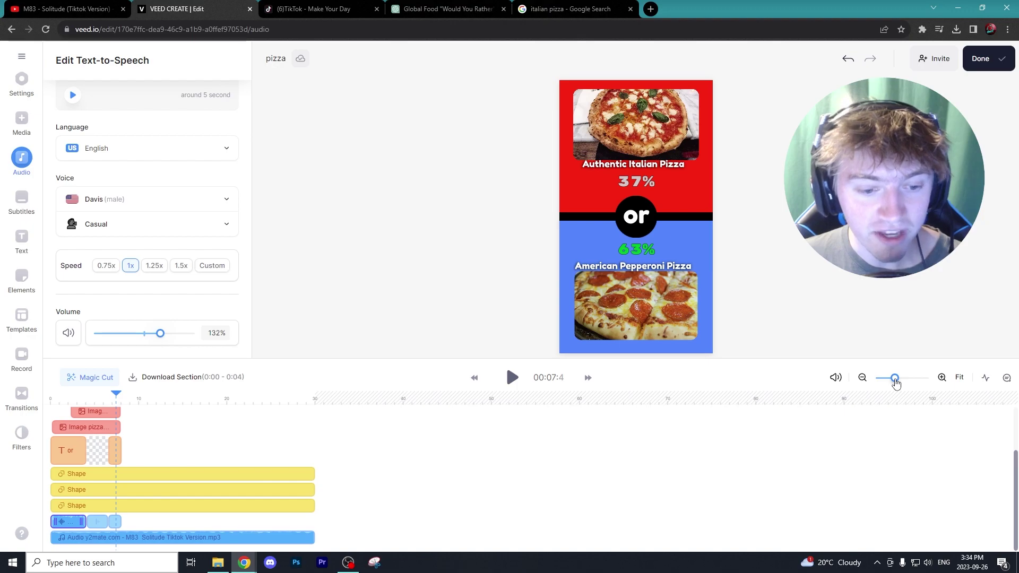
left_click(569, 401)
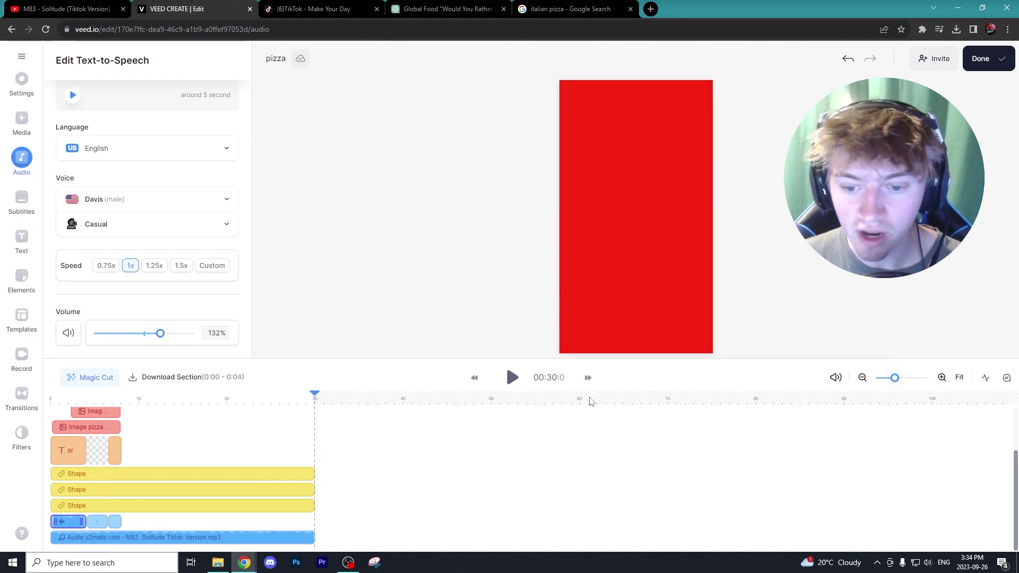
scroll(200, 460, "up", 1)
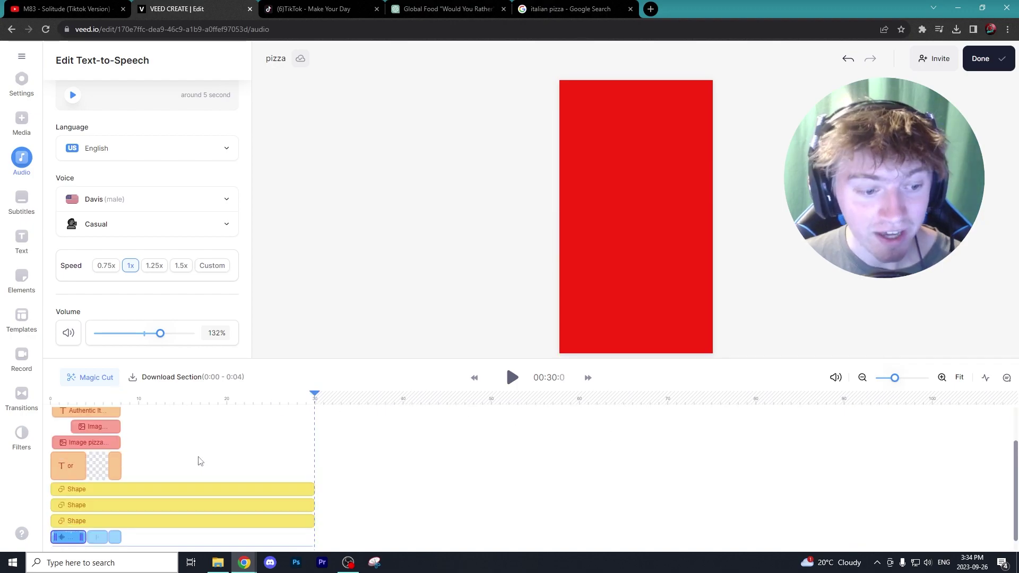
left_click_drag(143, 474, 45, 391)
scroll(139, 479, "up", 3)
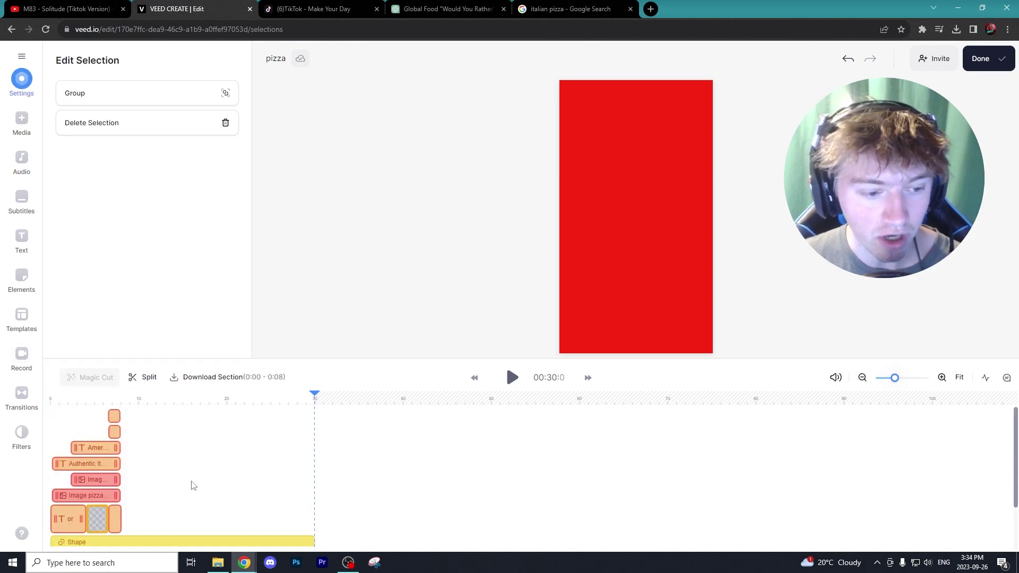
scroll(186, 481, "down", 3)
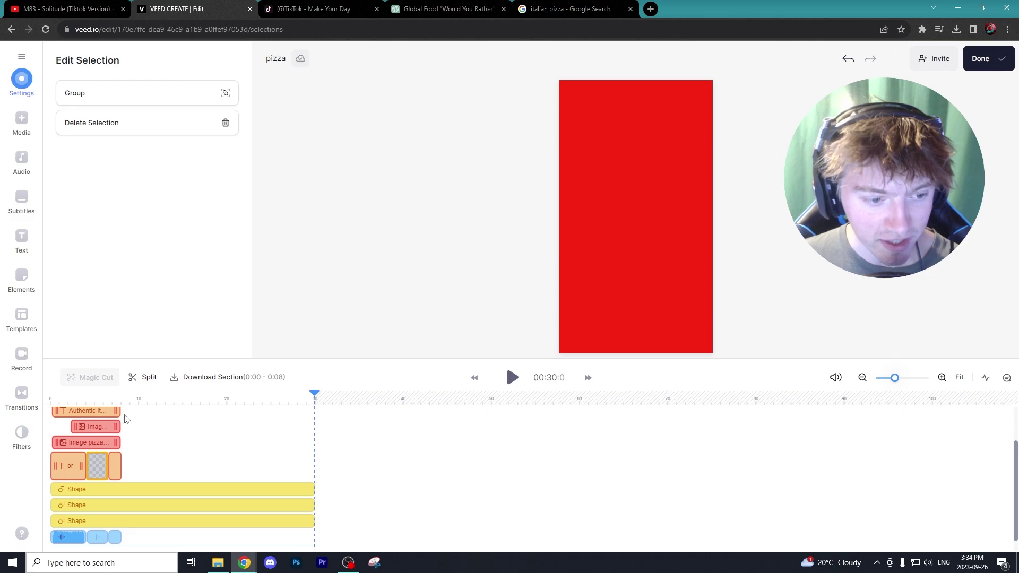
left_click(129, 399)
left_click_drag(132, 401, 132, 405)
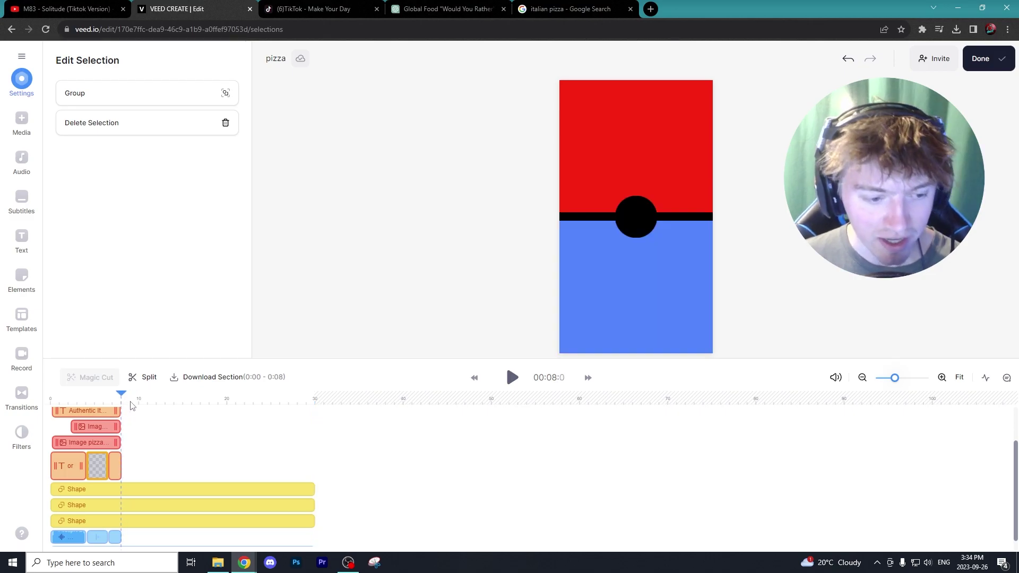
key("ctrl+v")
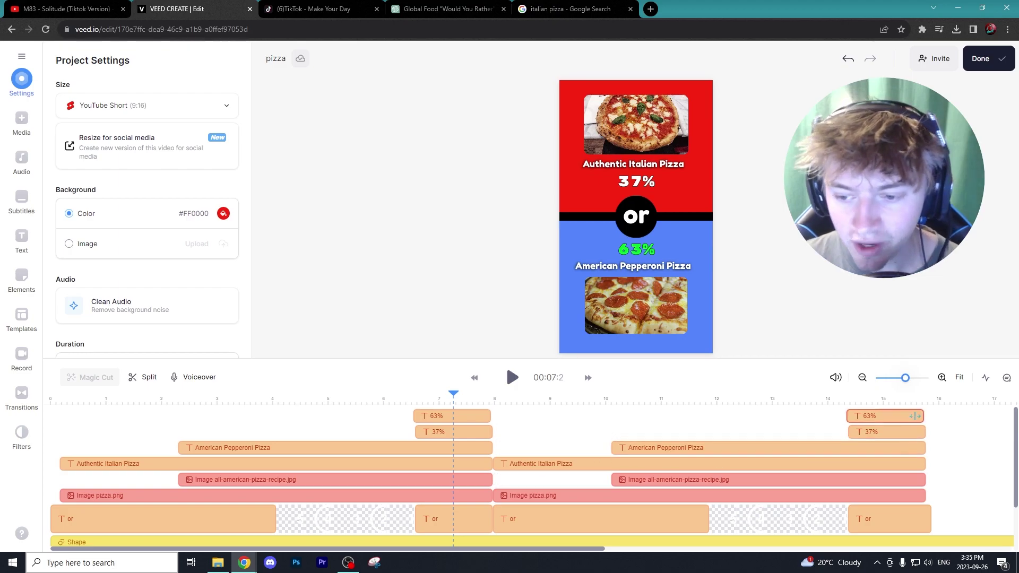
Change the copied question's American Pepperoni Pizza caption to "American Tacos", glancing at the TikTok reference and returning to VEED.
left_click(689, 448)
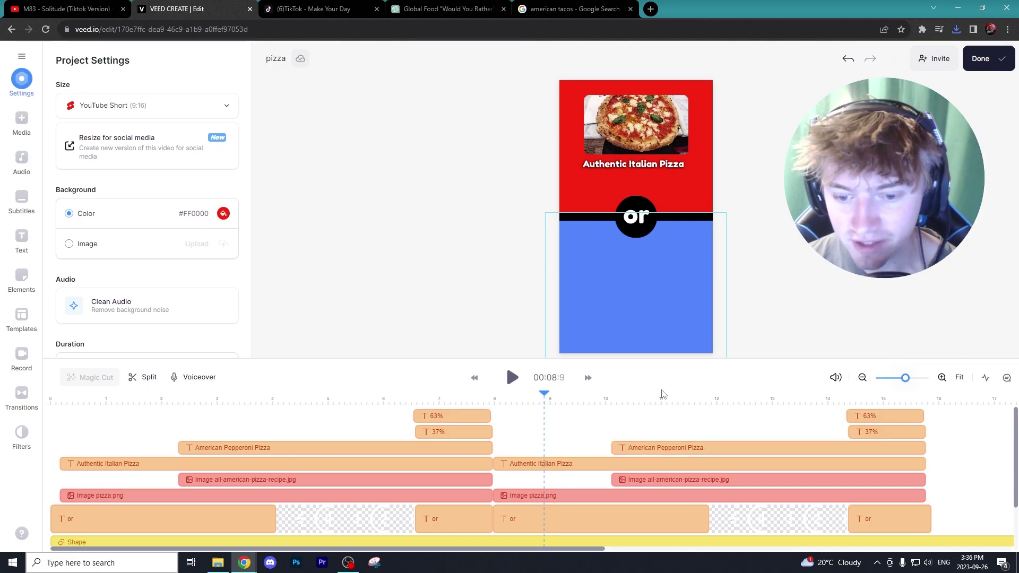
left_click(656, 447)
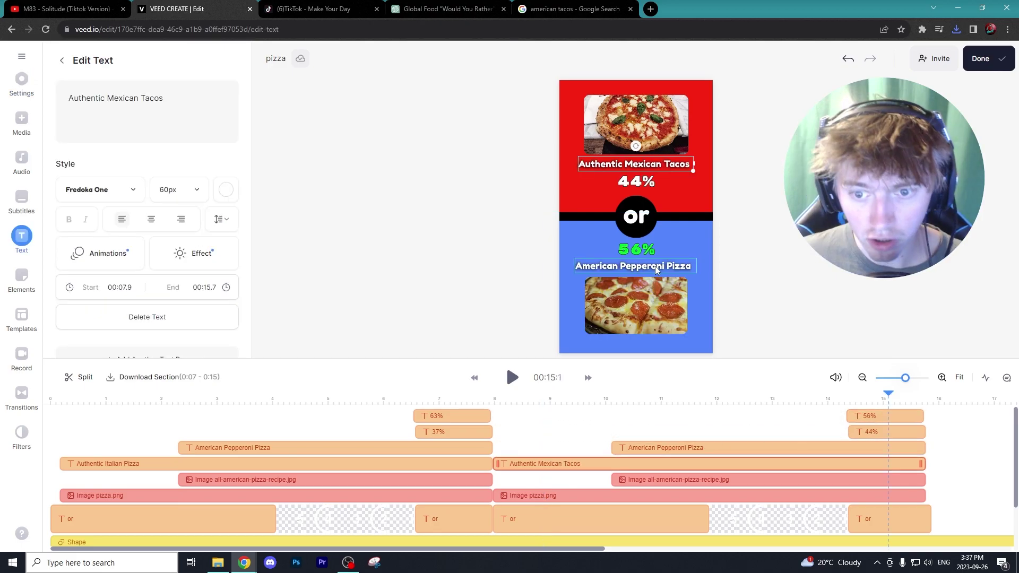
left_click_drag(147, 98, 106, 105)
left_click(164, 100)
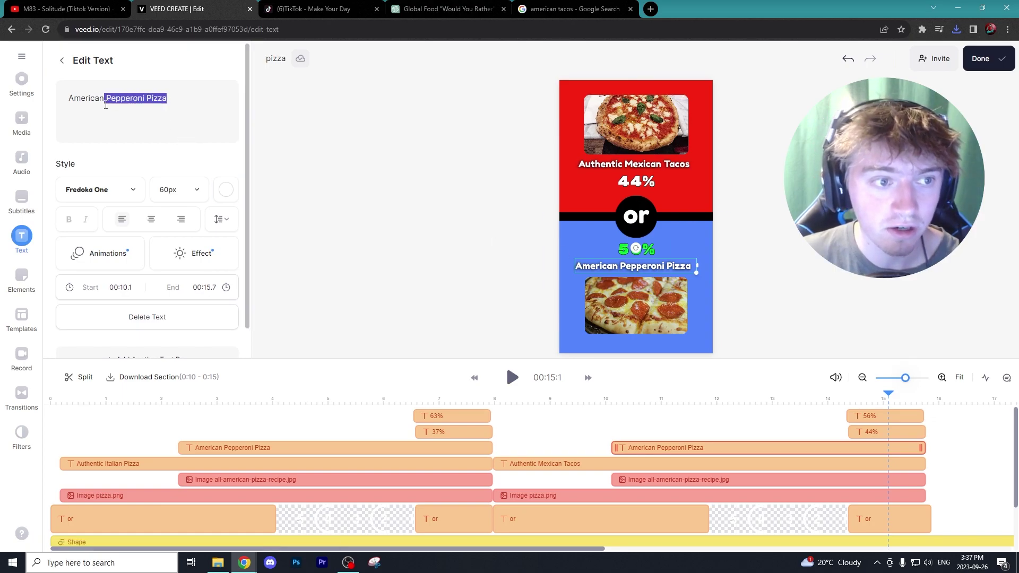
key("BackSpace")
type("Tc")
key("BackSpace")
type("acoi")
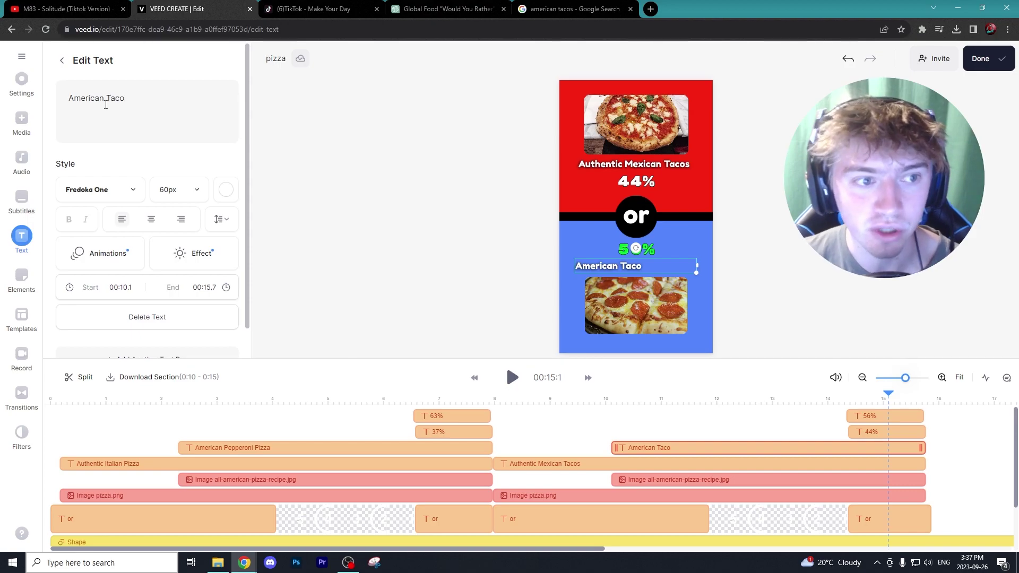
left_click(276, 9)
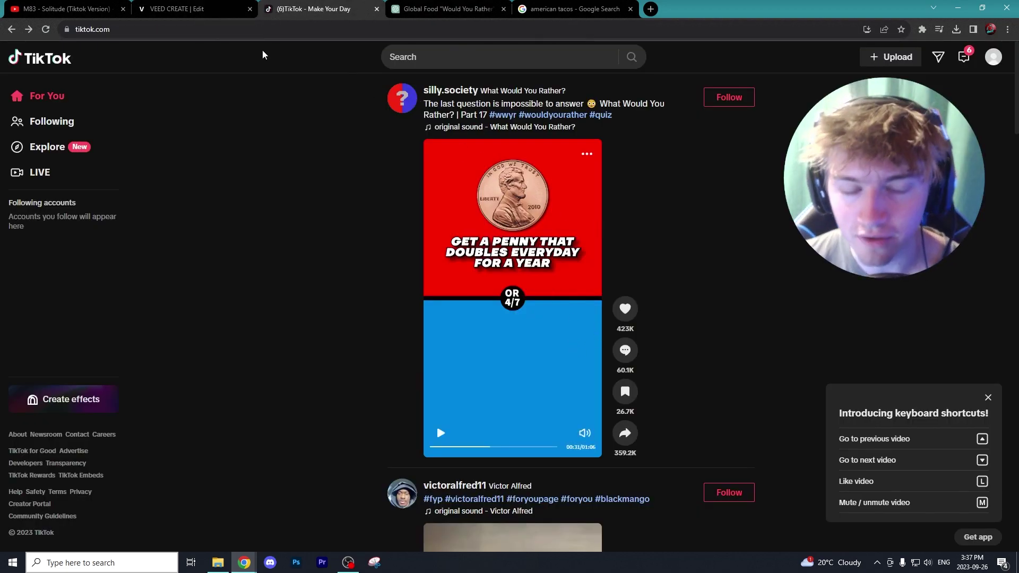
left_click(193, 11)
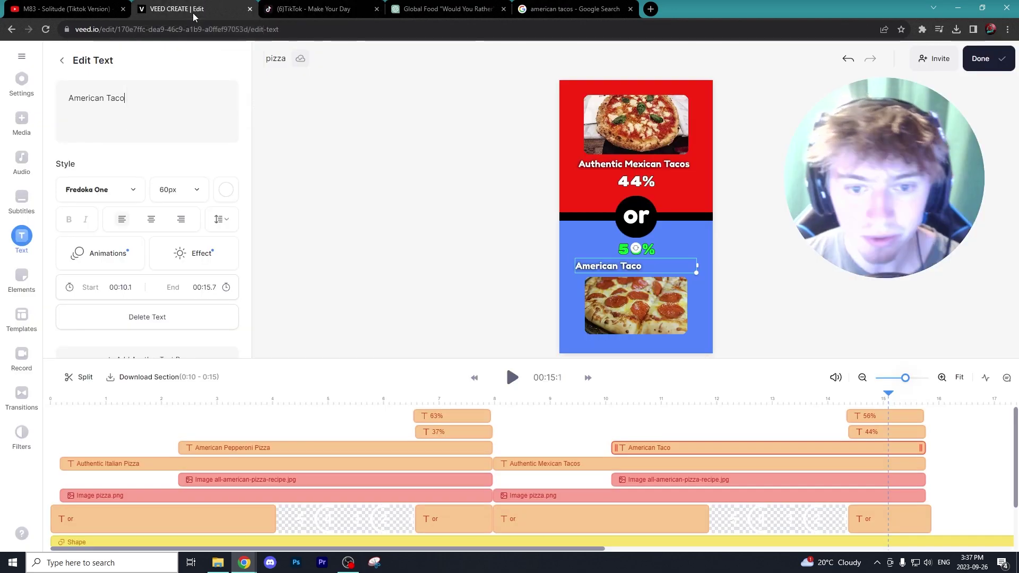
Replace the second question's pizza images with l-intro-1605377163.jpg for American Tacos and the 001_Tacos_de_carnitas photo for Authentic Mexican Tacos.
left_click(636, 306)
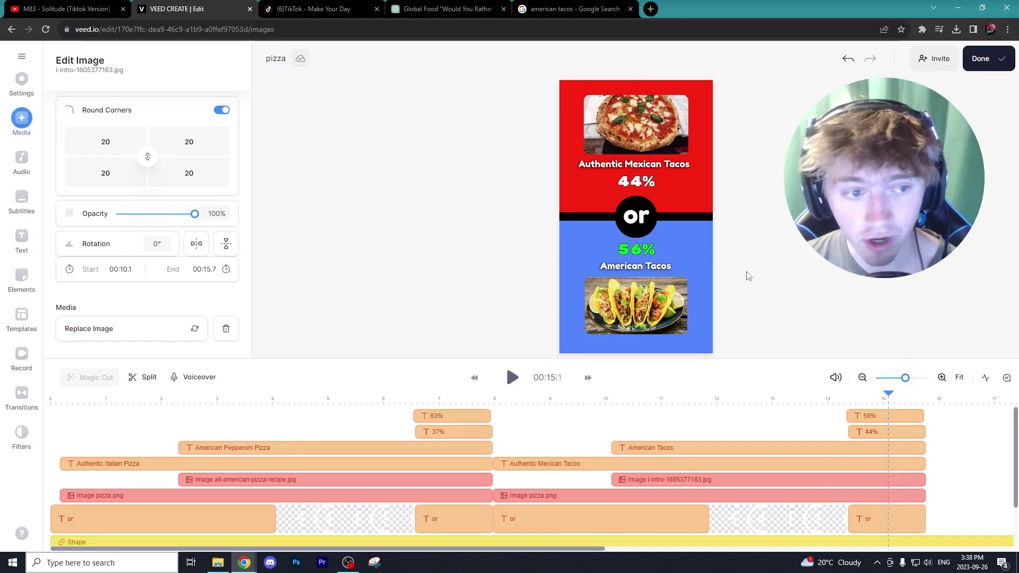
left_click(639, 127)
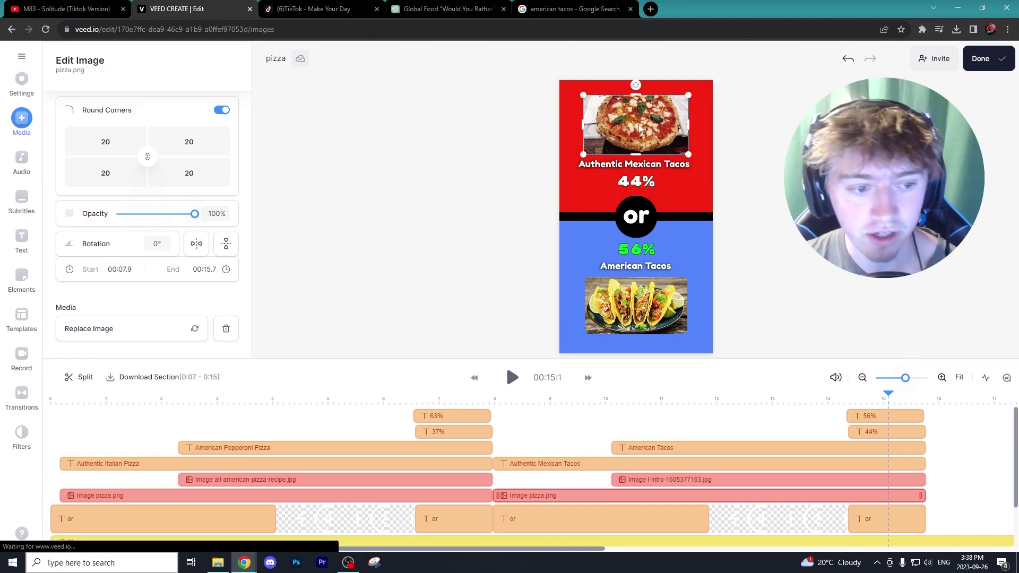
left_click(109, 332)
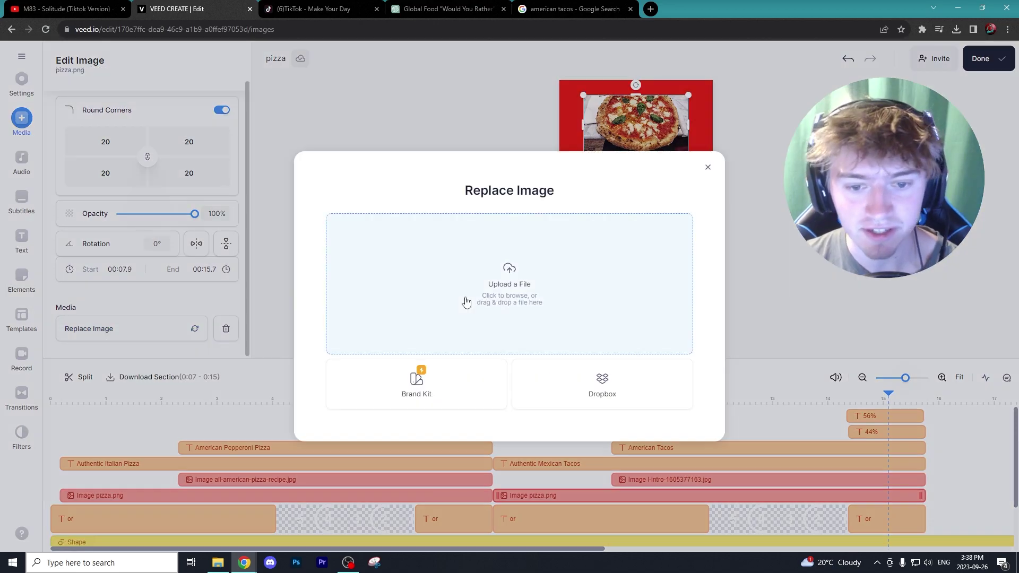
left_click(509, 284)
double_click(116, 108)
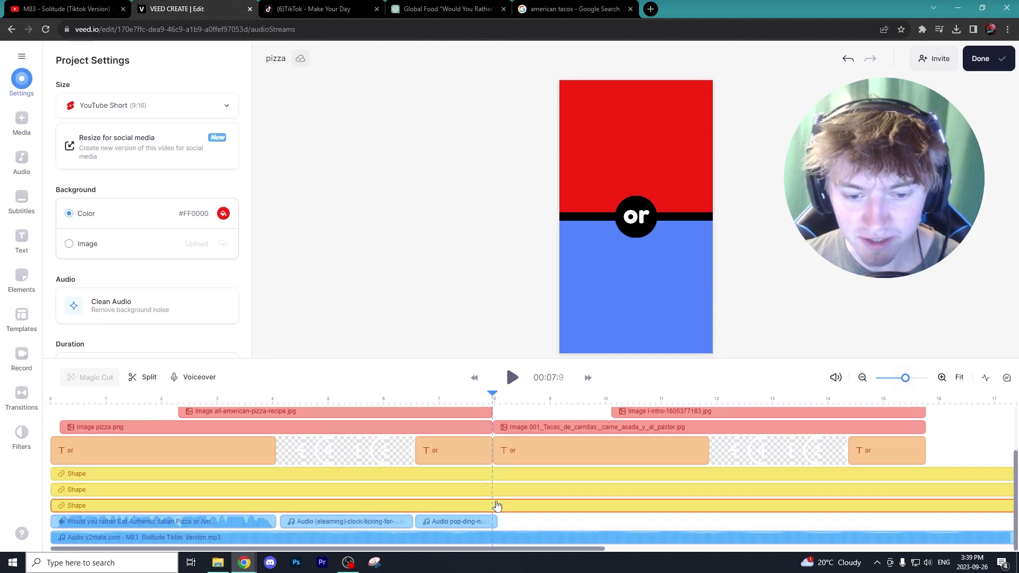
Trim the end of the pop-ding sound slightly and place the playhead at 8 seconds.
left_click_drag(498, 522, 496, 524)
left_click(518, 522)
left_click(496, 402)
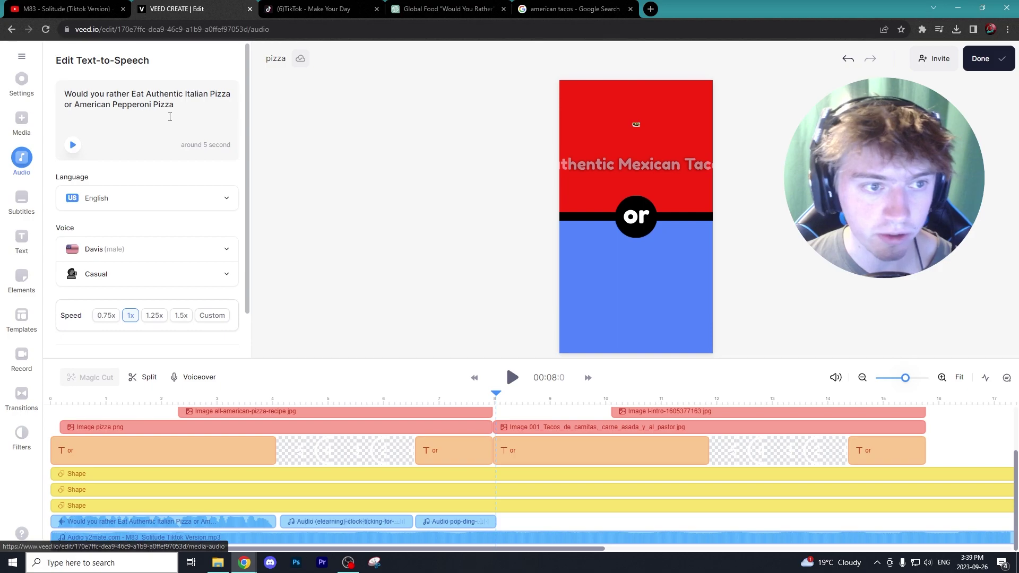
Rewrite the text-to-speech question for the second round, replacing the pizza options with Mexican Tacos and American Tacos.
double_click(134, 95)
left_click(133, 95)
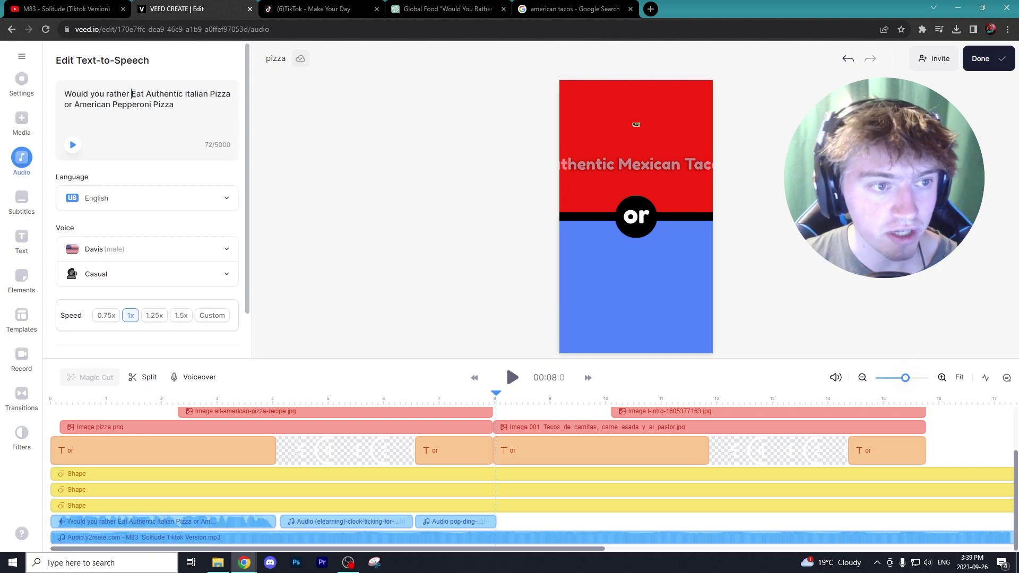
key("shift+Home")
key("BackSpace")
left_click_drag(163, 95, 119, 97)
type("Mexican Tacos")
left_click(120, 104)
mouse_move(119, 104)
left_mouse_down()
mouse_move(187, 95)
mouse_move(120, 104)
left_mouse_up()
left_click(227, 94, "shift")
type("Tacos")
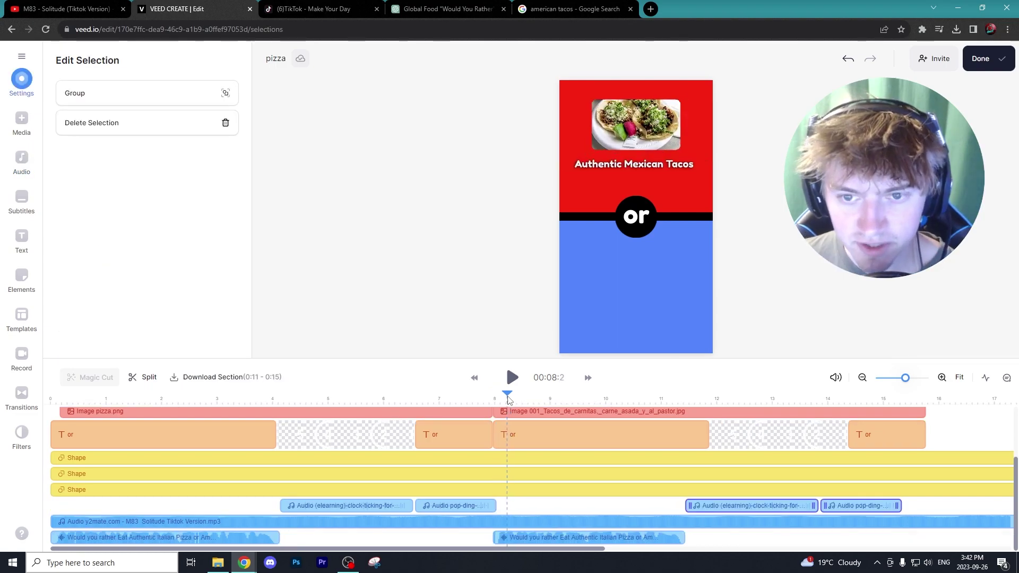
Play the taco question from 8.2 seconds to check its narration and sound effects.
left_click_drag(508, 399, 507, 399)
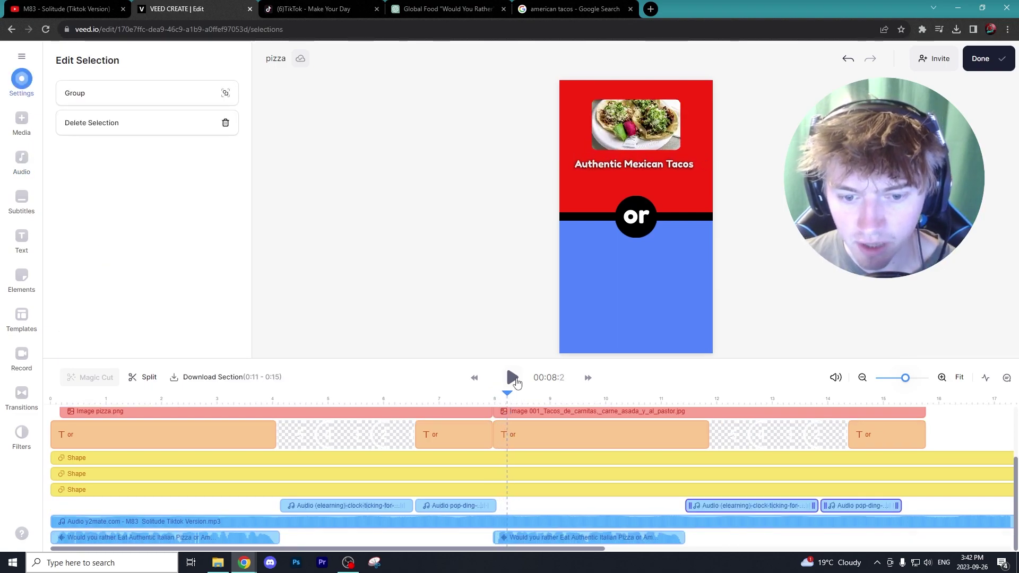
left_click(512, 379)
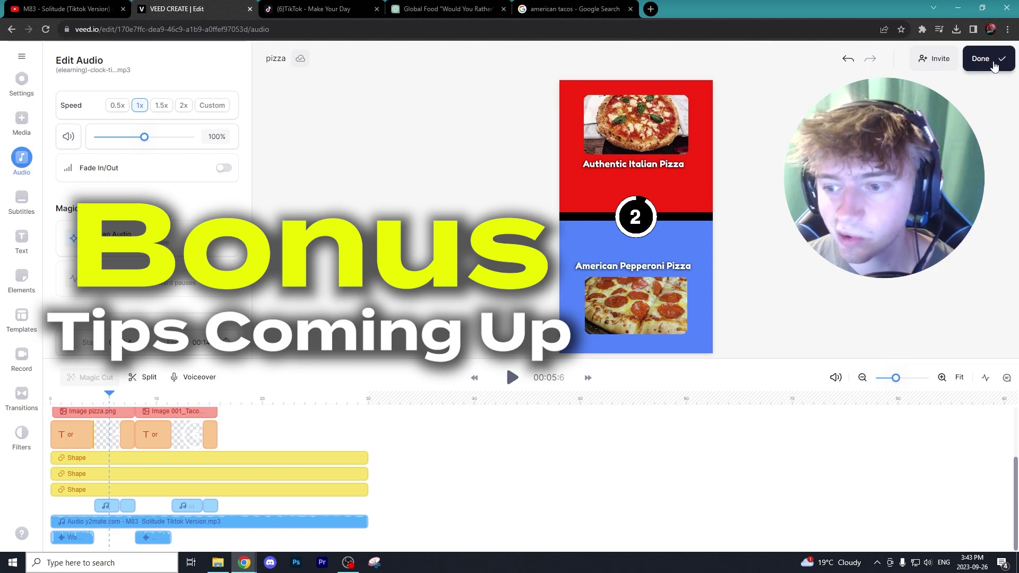
Export the video in Standard quality and pause the playback of the finished video.
left_click(987, 59)
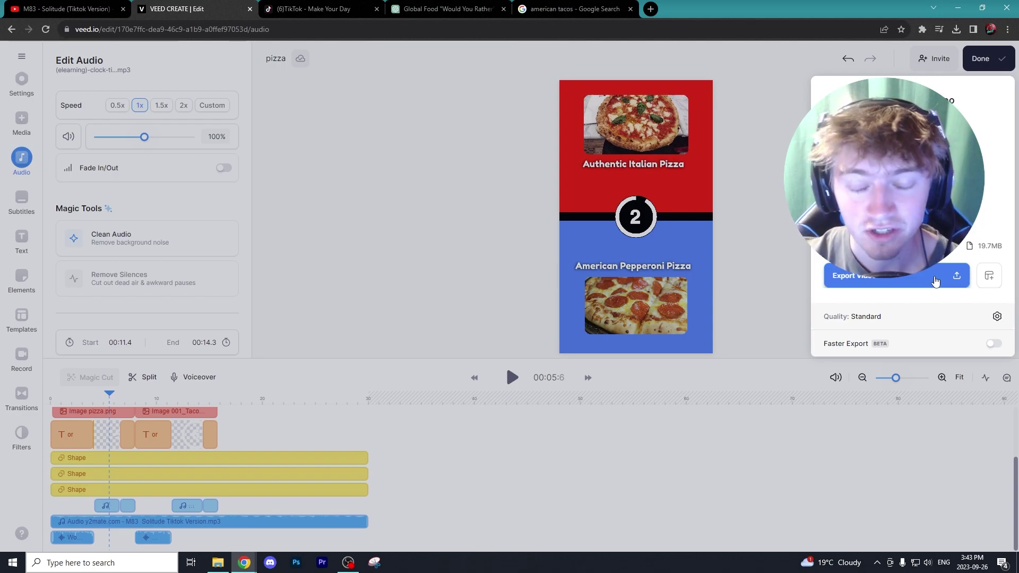
left_click(935, 281)
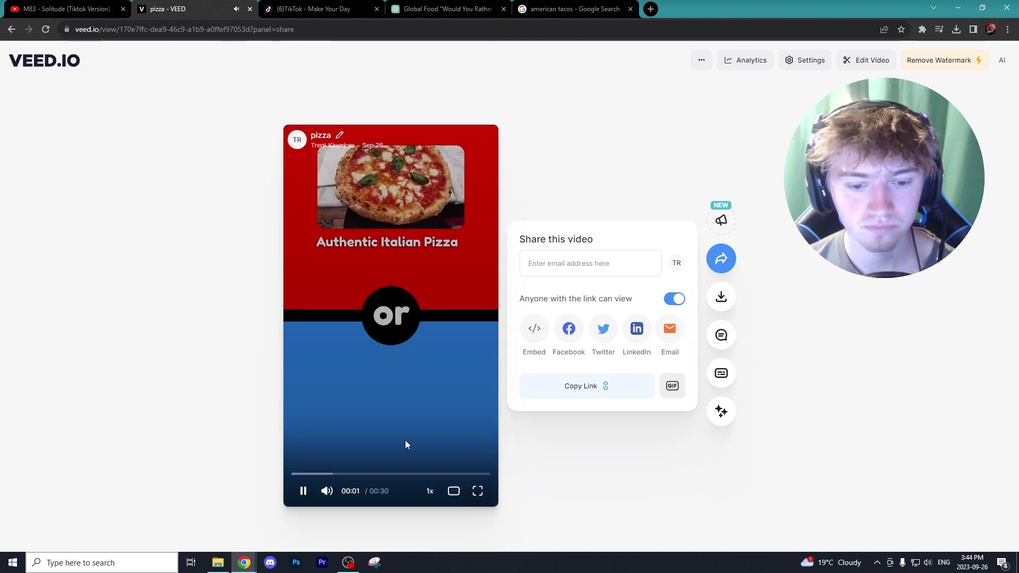
left_click(397, 362)
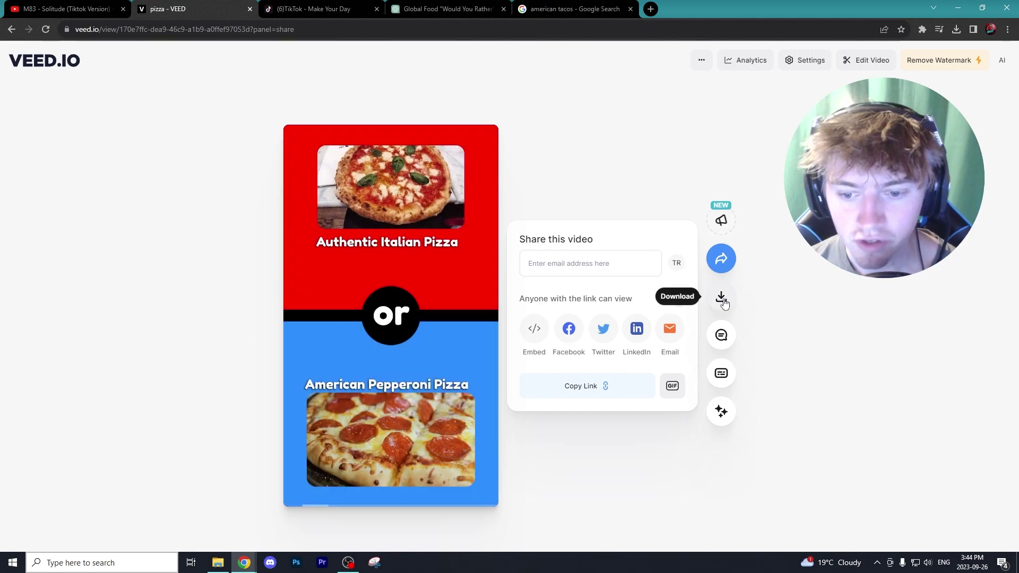
Review the free download formats and the paid plans for removing watermarks, and return to the video page.
left_click(721, 297)
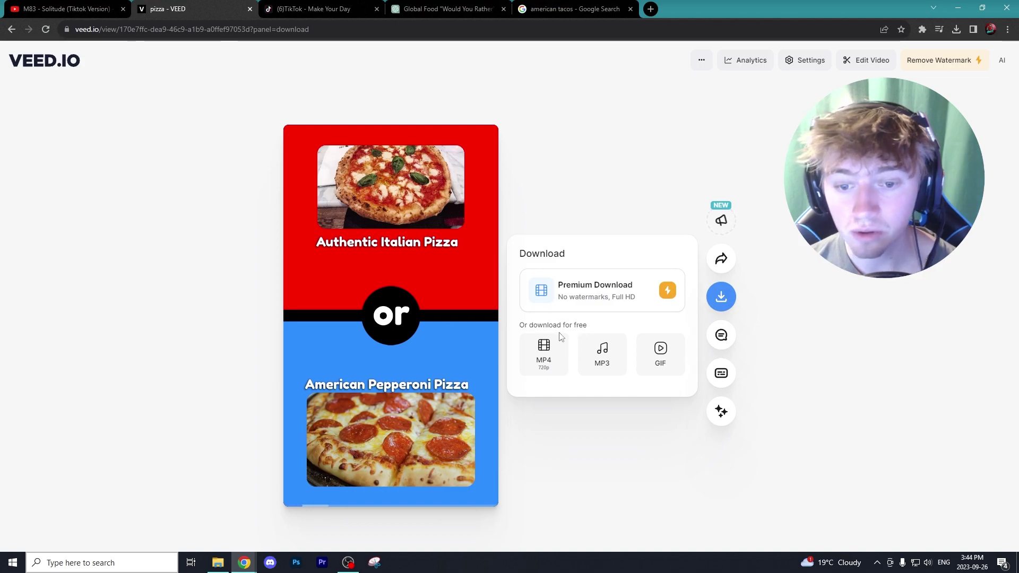
left_click(649, 293)
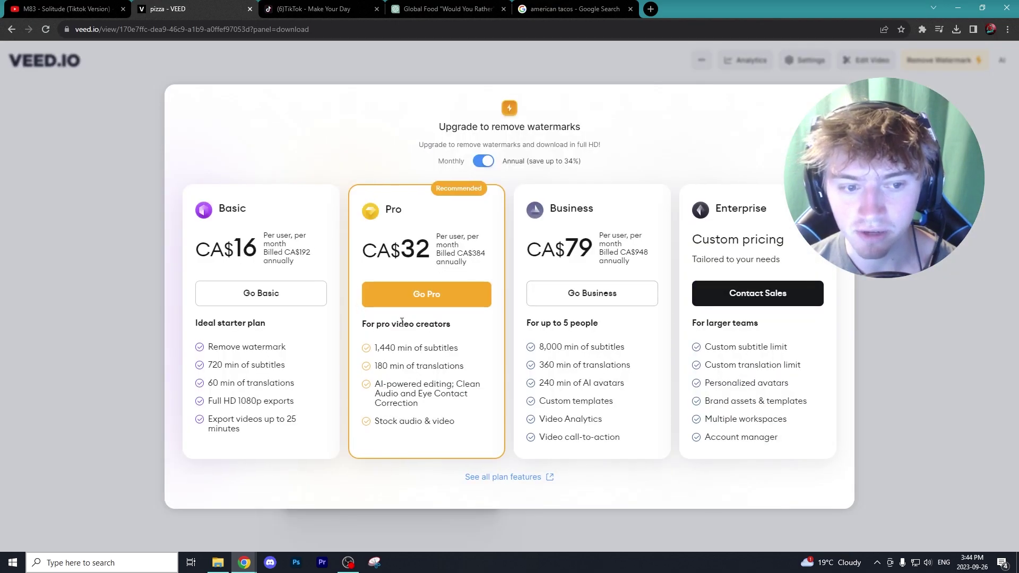
left_click(11, 29)
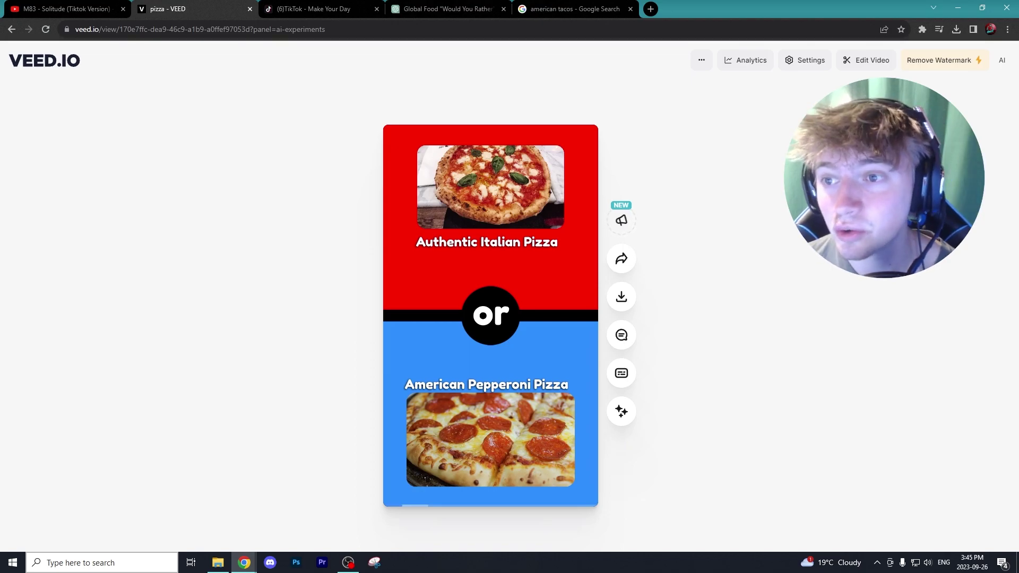
Reopen the exported video for editing, enlarge the timeline area and place the playhead at 8 seconds.
left_click(866, 60)
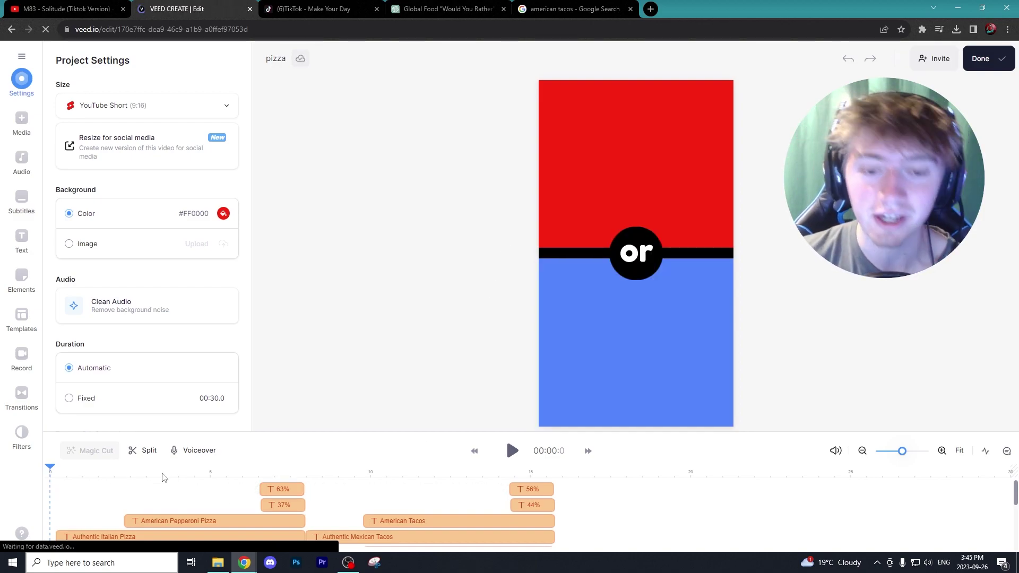
scroll(228, 506, "down", 3)
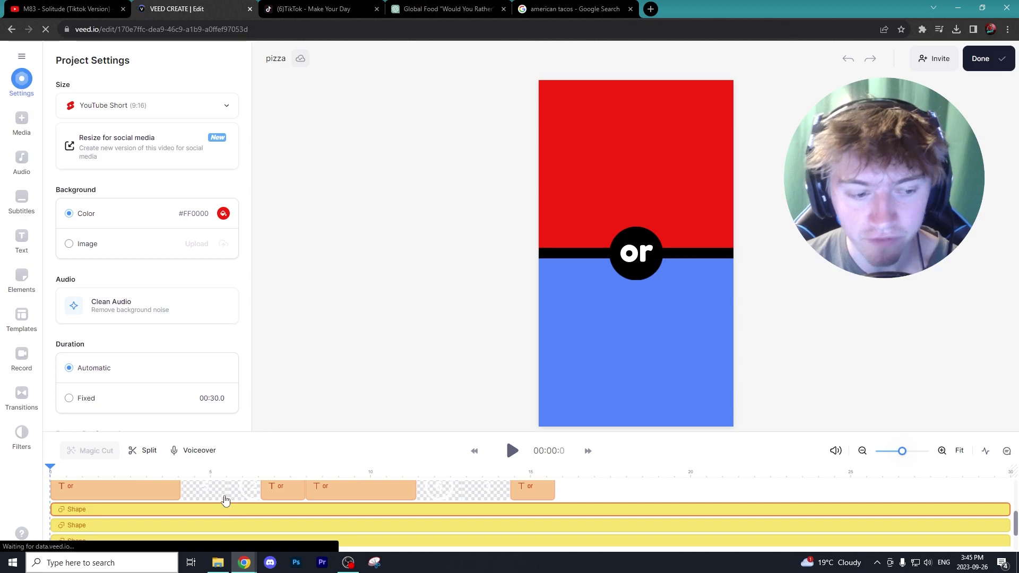
left_click(301, 343)
mouse_move(314, 348)
left_mouse_down()
mouse_move(327, 345)
mouse_move(306, 349)
left_mouse_up()
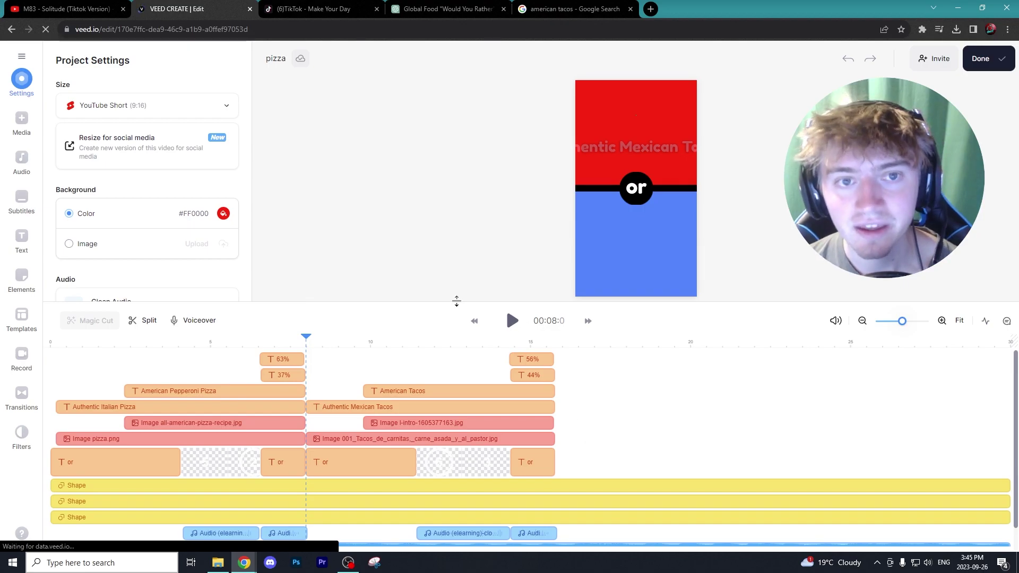
Add a headline title at 8 seconds reading "The Last Would You Rather Will Blow Your Mind", enlarged to 71px in the blue half.
left_click(21, 238)
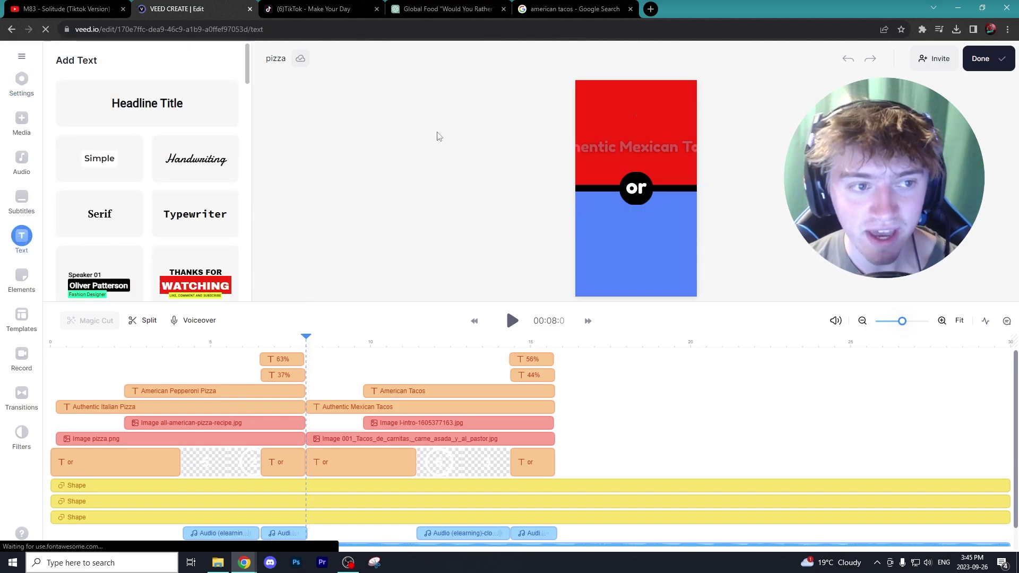
left_click(147, 104)
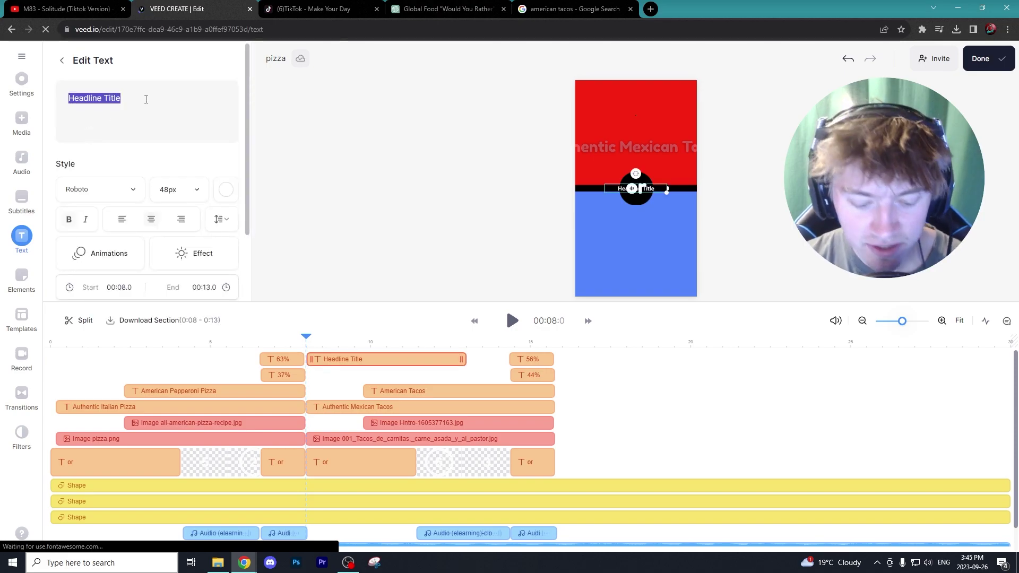
type("The Last Would You Rather Will Blow Your Mind")
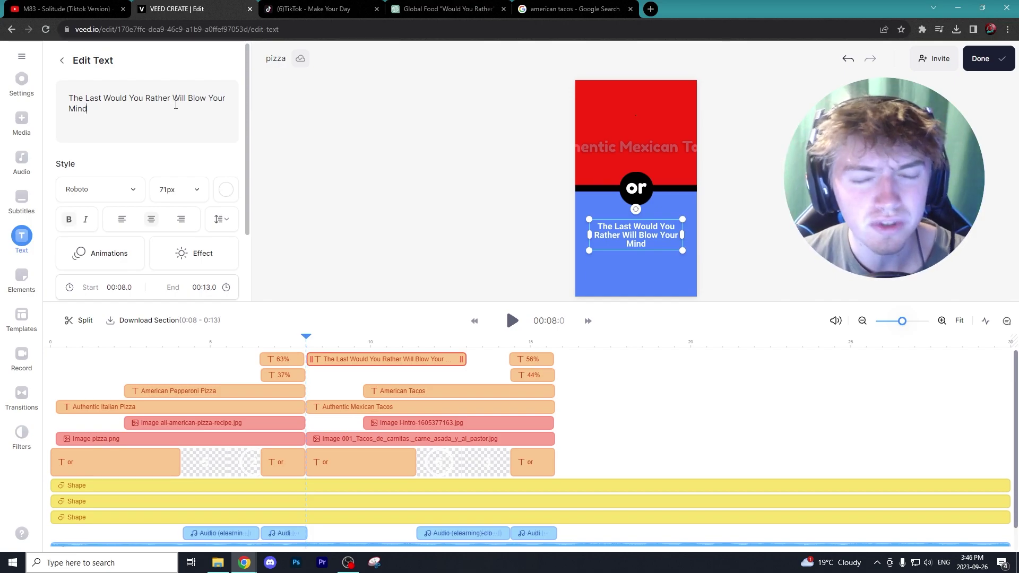
Switch to TikTok to examine the example would-you-rather video's hook text and its question that drives shares, and return to the VEED editor.
left_click(329, 9)
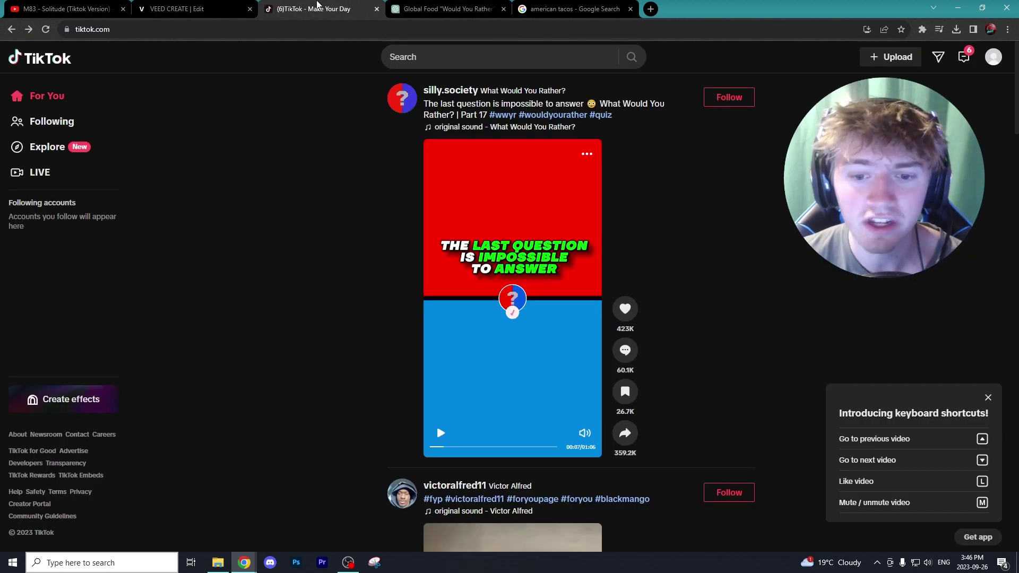
mouse_move(626, 437)
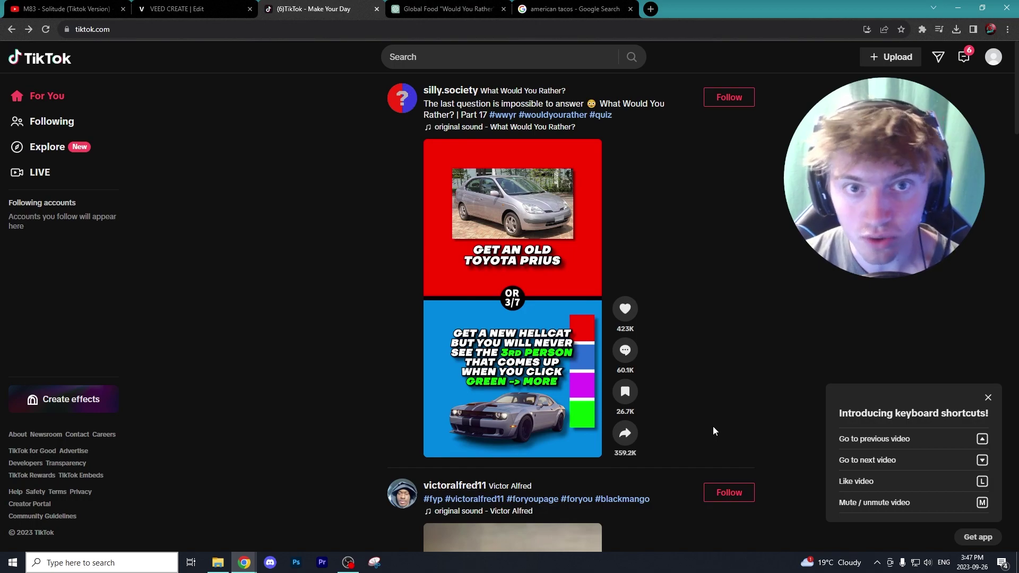
mouse_move(482, 321)
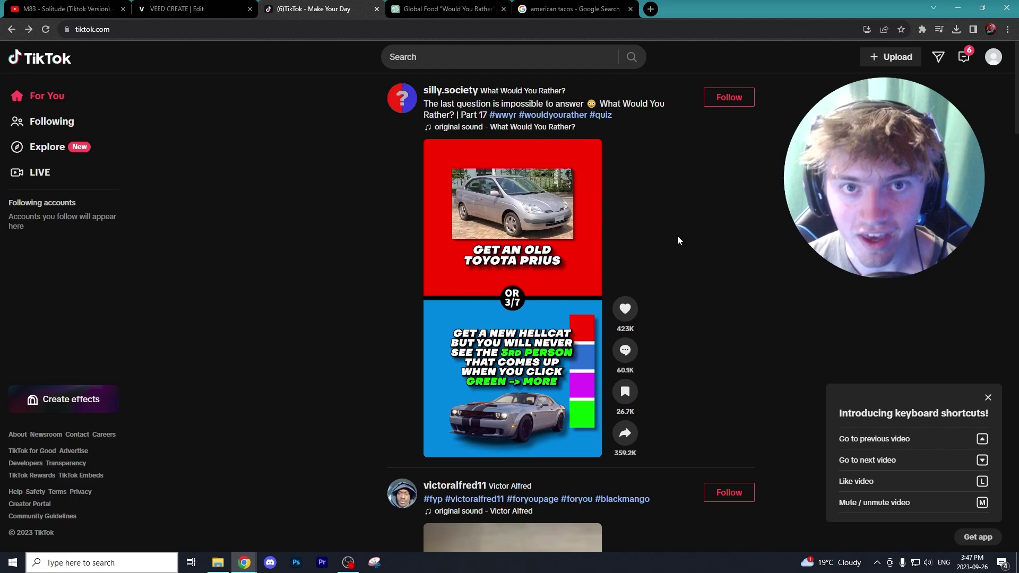
key("ctrl+shift+Tab")
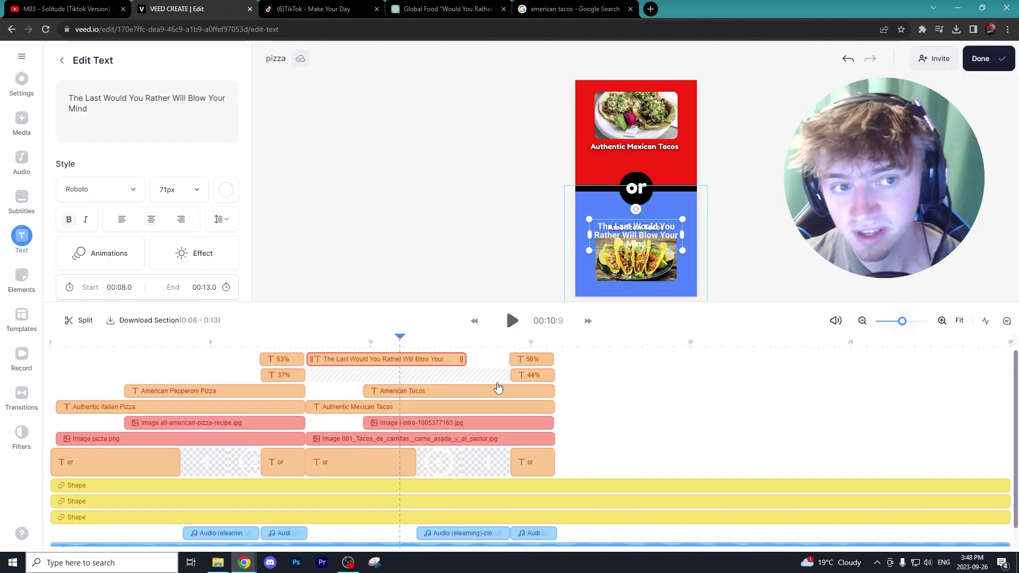